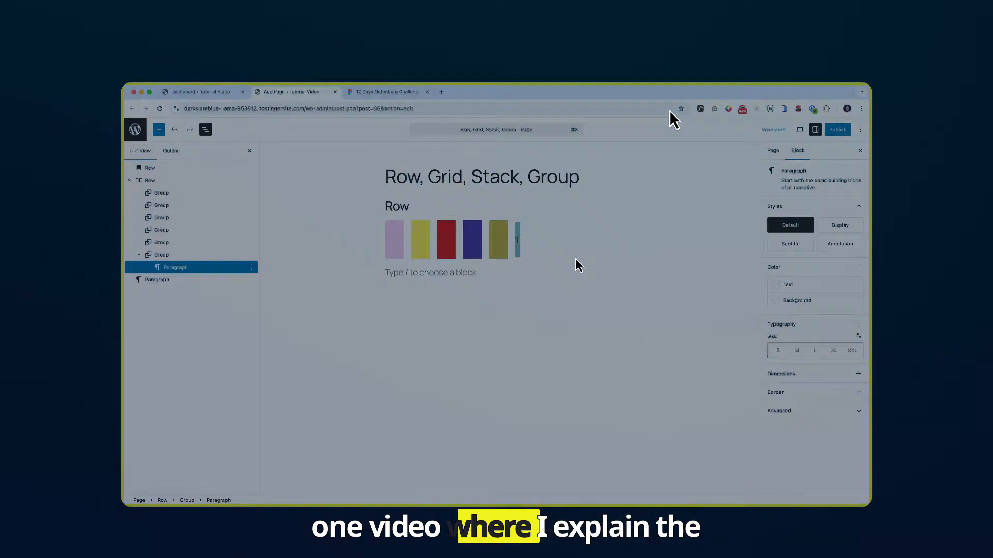
Step: Preview the finished page at different screen widths in Figma, then deselect the CTA frame
type("his is last item")
left_click(574, 255)
left_click(800, 268)
left_click(842, 221)
left_click(813, 357)
left_click(161, 180)
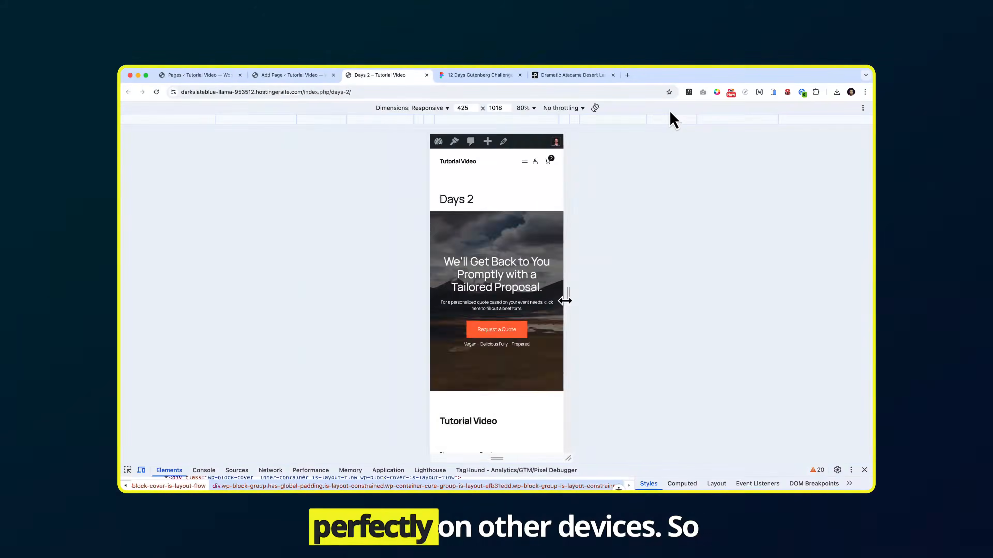
left_click_drag(565, 298, 702, 320)
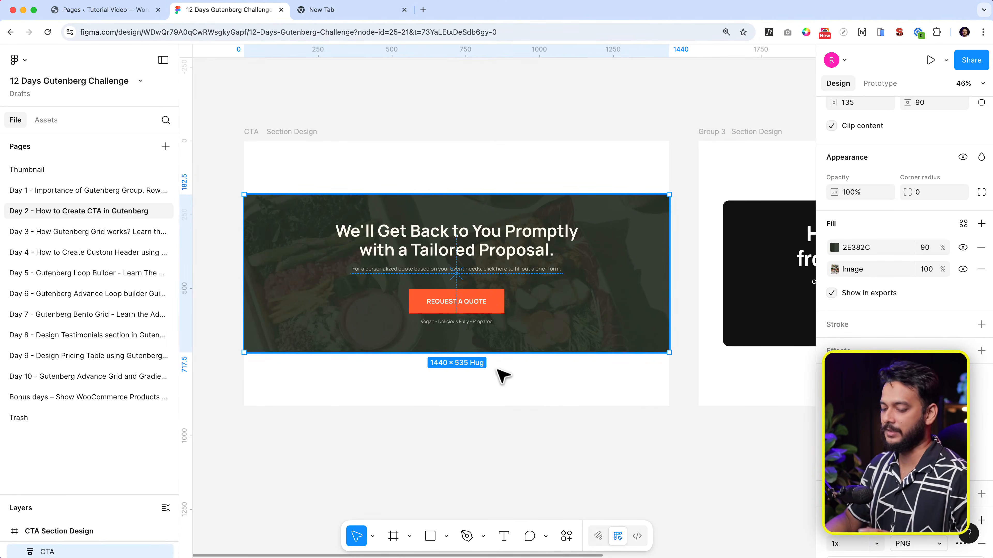
left_click(551, 398)
Step: Pan the canvas, confirm the CTA frame is 1440 × 535, and return to WordPress Pages
scroll(555, 399, "down", 3)
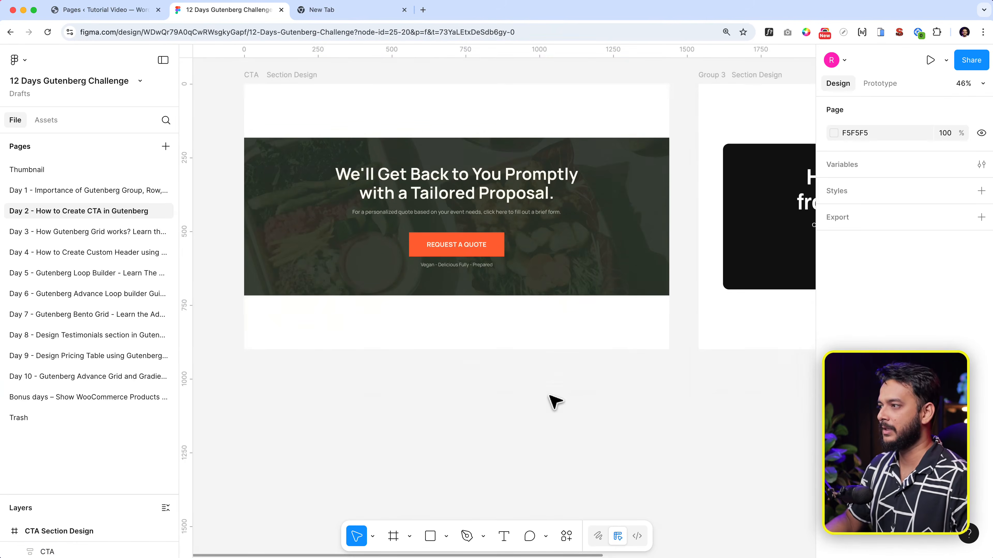
scroll(554, 399, "up", 2)
scroll(545, 386, "right", 10)
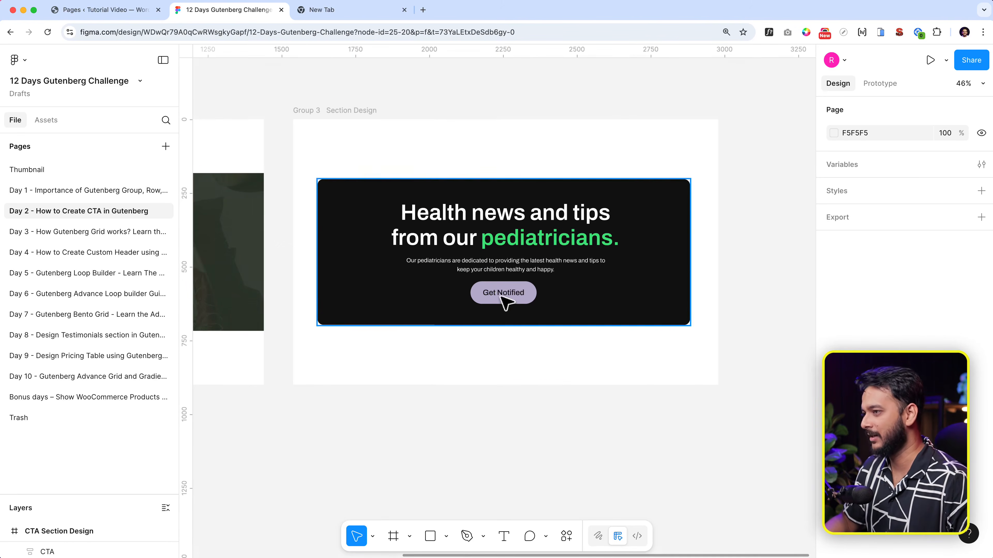
scroll(443, 222, "up", 5)
scroll(554, 269, "down", 2)
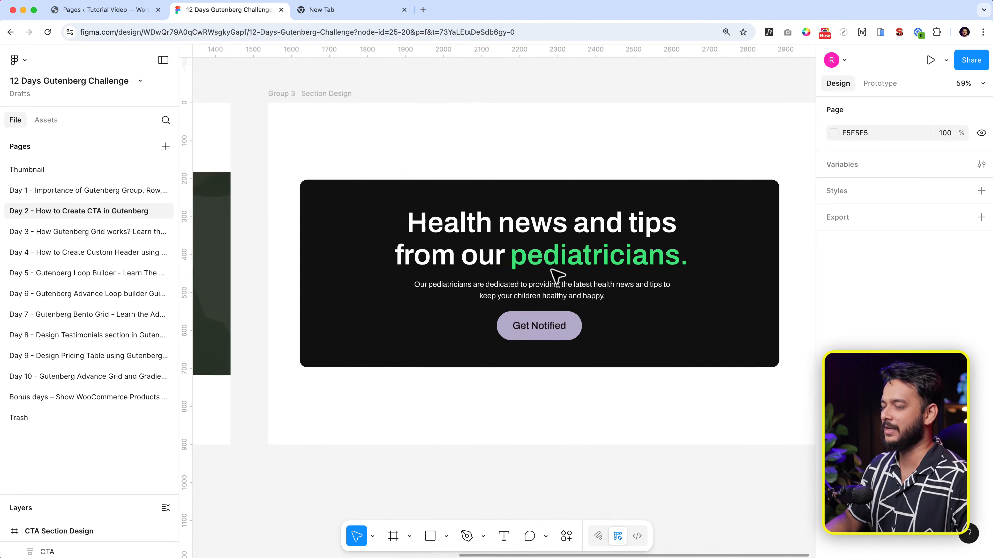
scroll(557, 276, "left", 16)
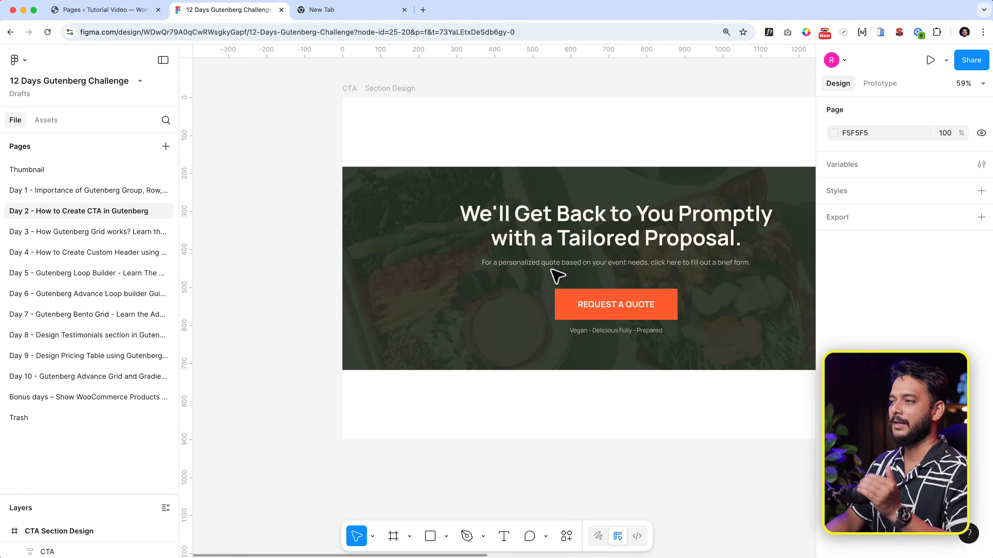
scroll(557, 276, "right", 4)
scroll(557, 275, "left", 2)
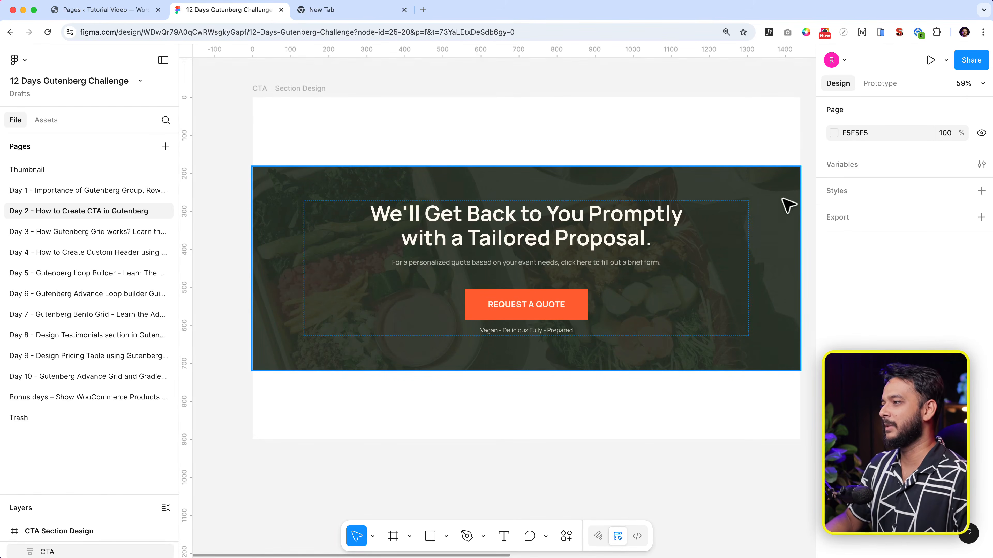
left_click(788, 205)
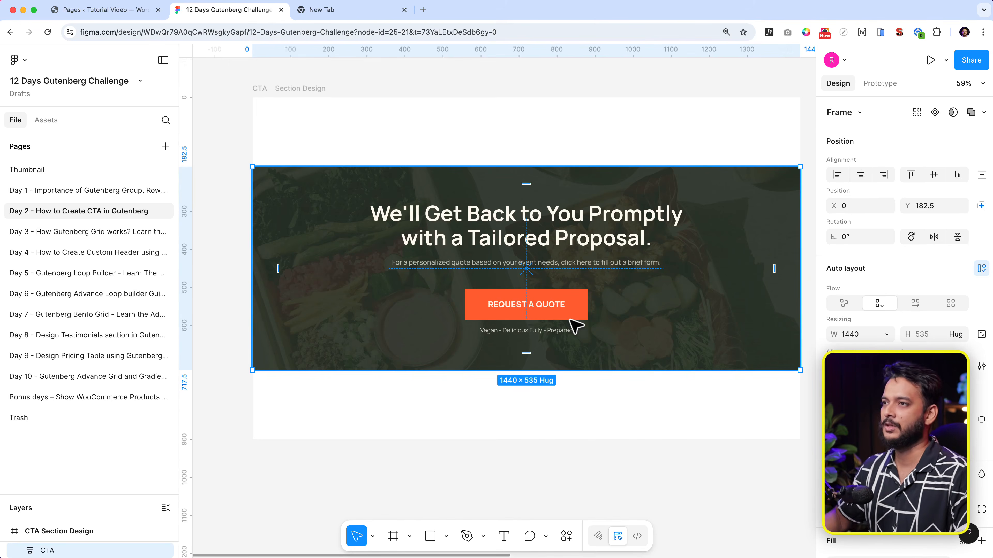
left_click(124, 13)
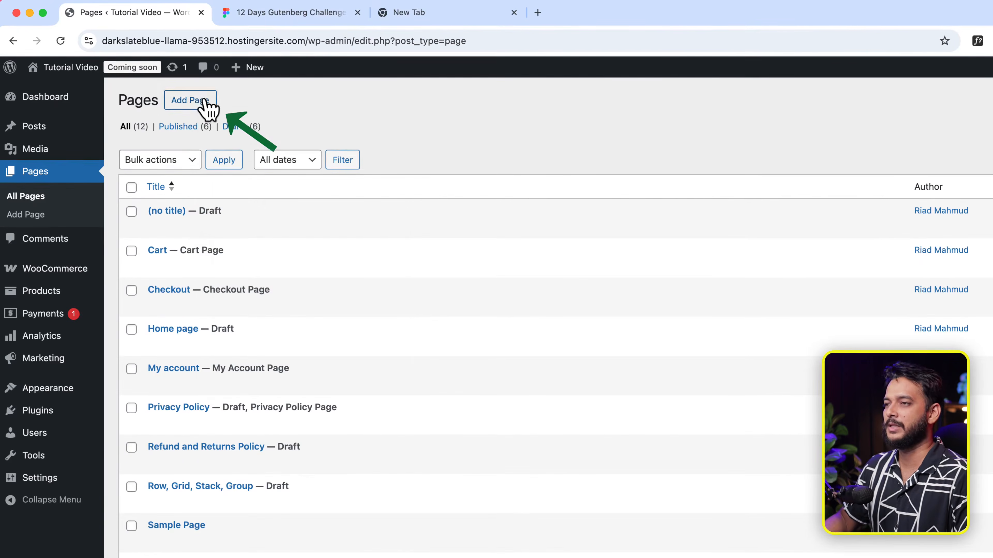
Step: Open a new page editor in a separate tab and dismiss the pattern chooser
right_click(161, 83)
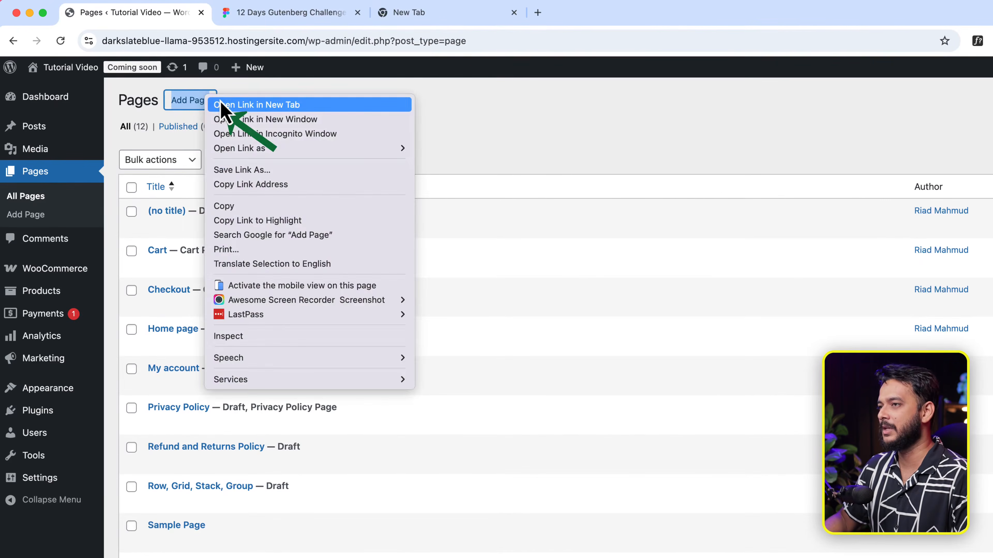
left_click(220, 106)
left_click(251, 17)
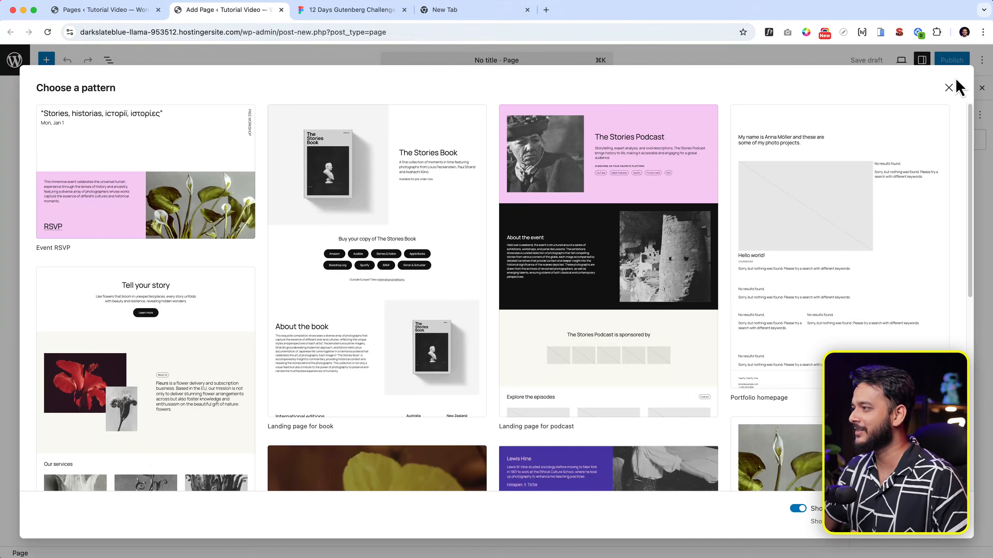
left_click(948, 88)
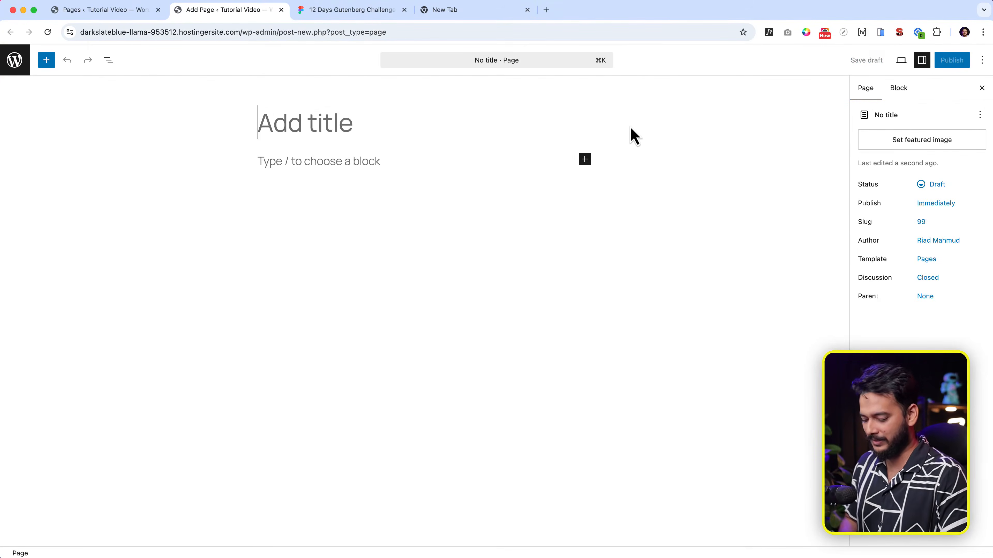
Step: Title the page 'Days 2' and start an empty block below the title
type("Test")
key("BackSpace")
key("BackSpace")
key("BackSpace")
key("BackSpace")
type("Da")
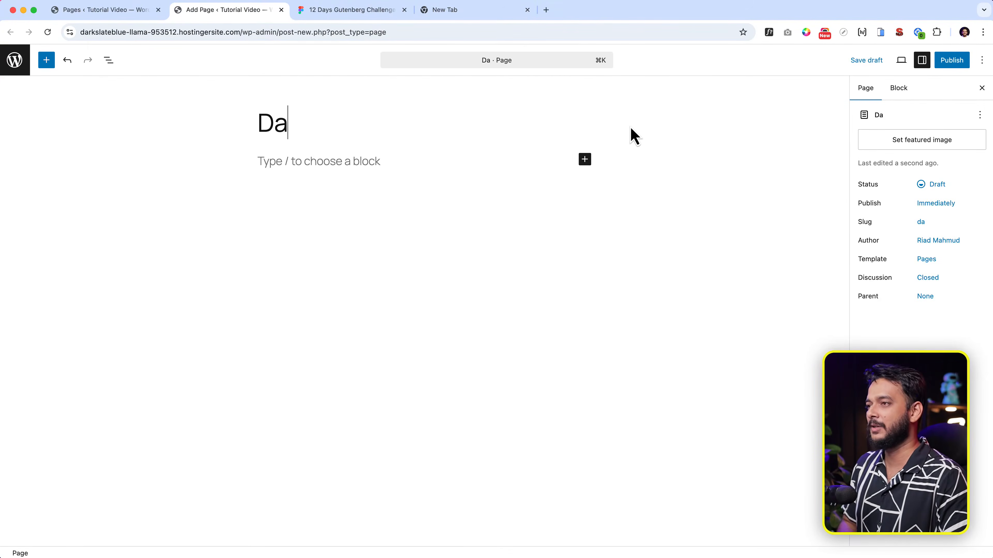
type("ys 2")
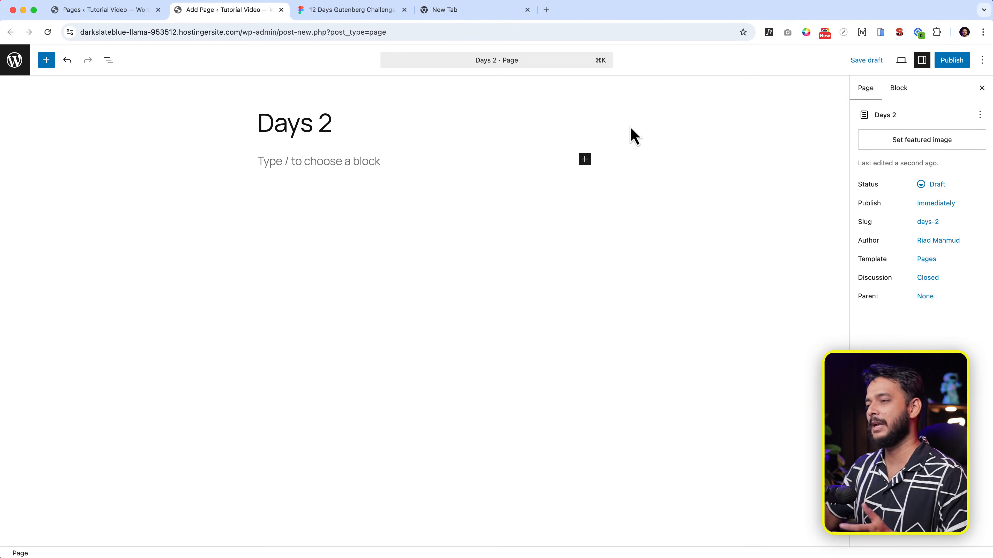
left_click(287, 168)
left_click(363, 11)
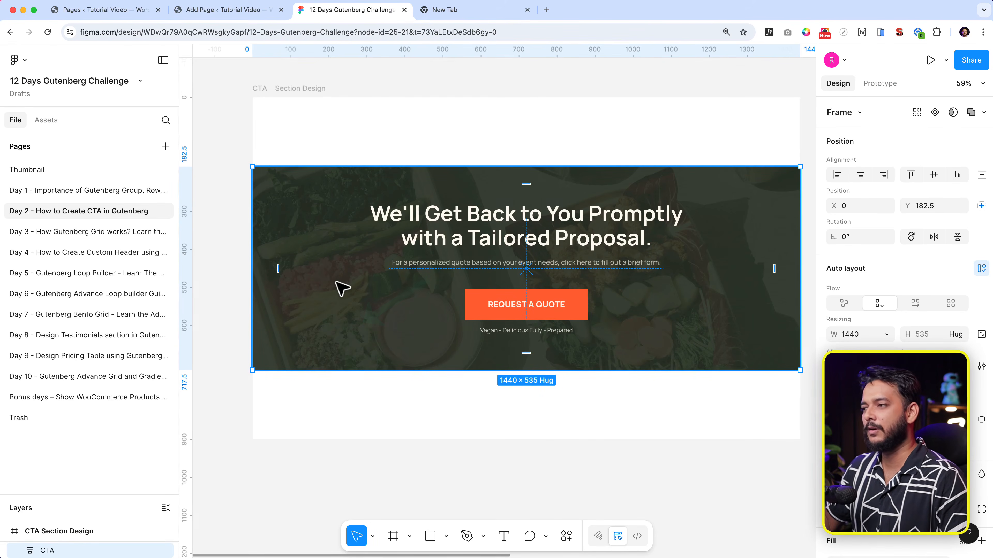
left_click(238, 11)
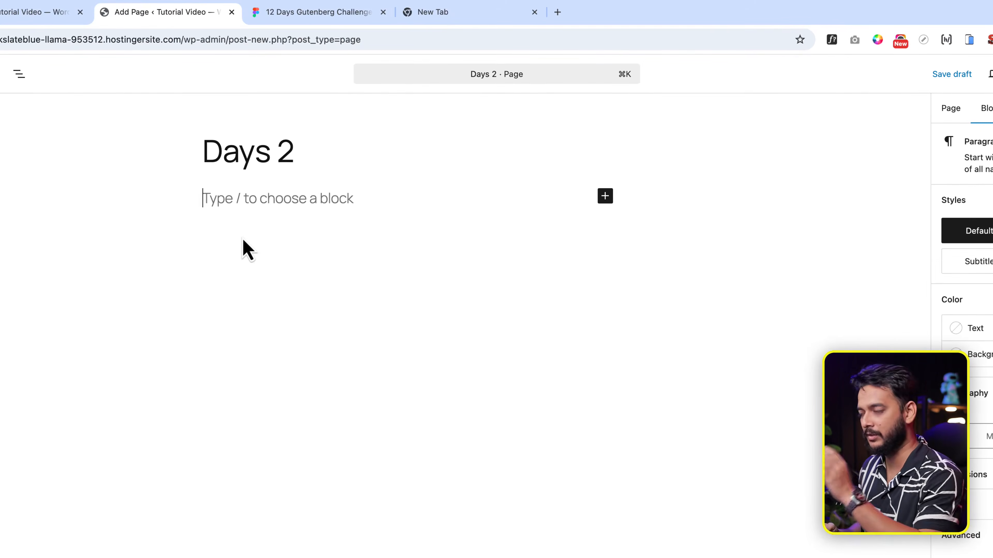
Step: Insert a Cover block via /cover with a solid black overlay and select it
type("/cov")
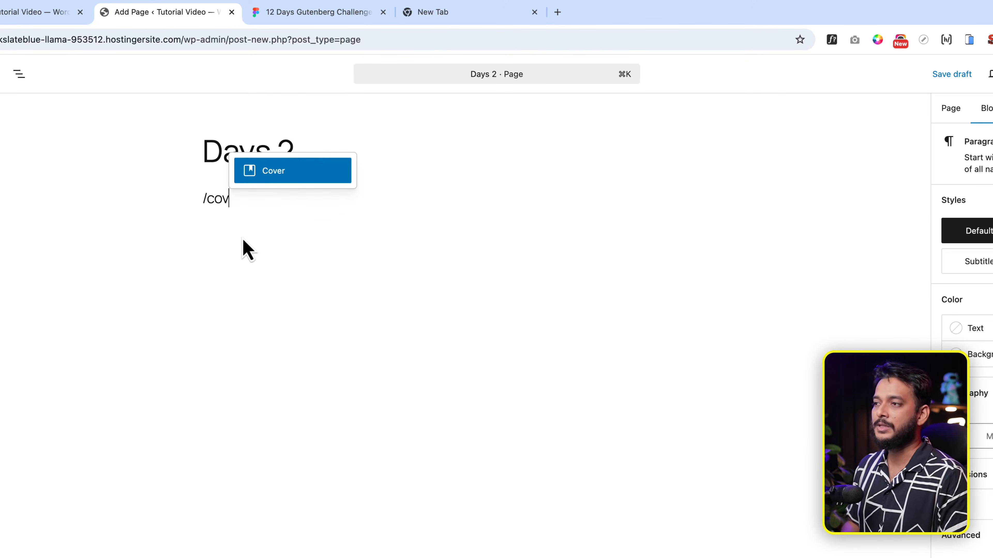
key("Return")
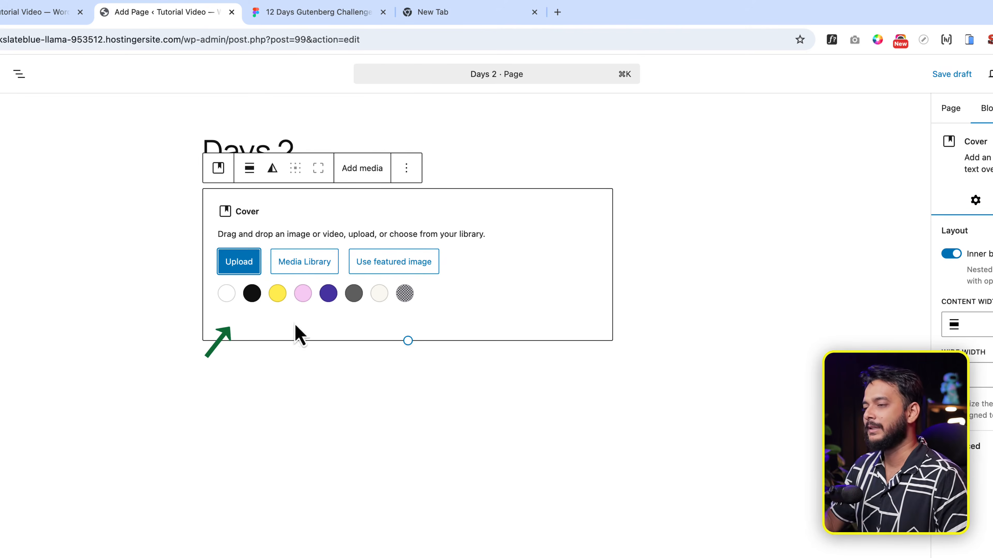
left_click(252, 294)
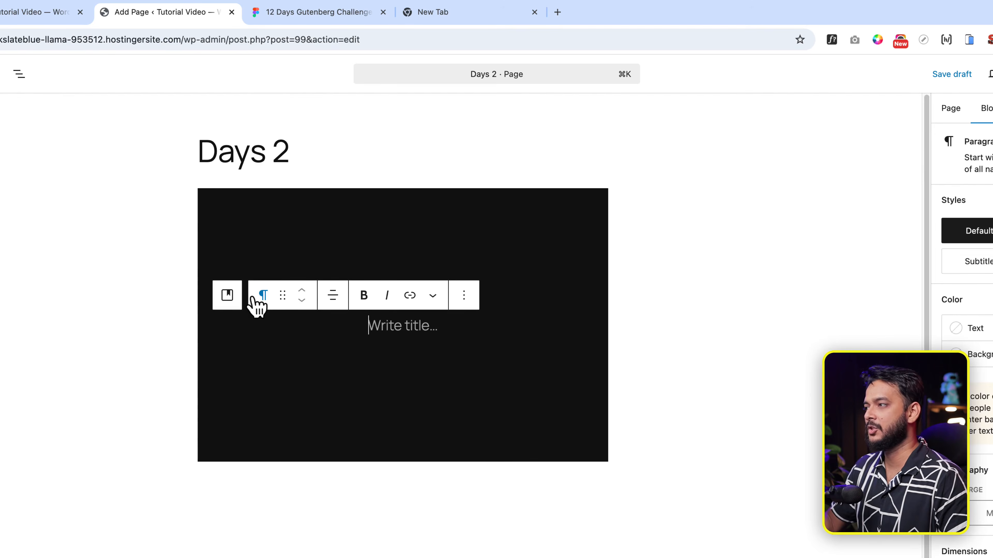
left_click(229, 198)
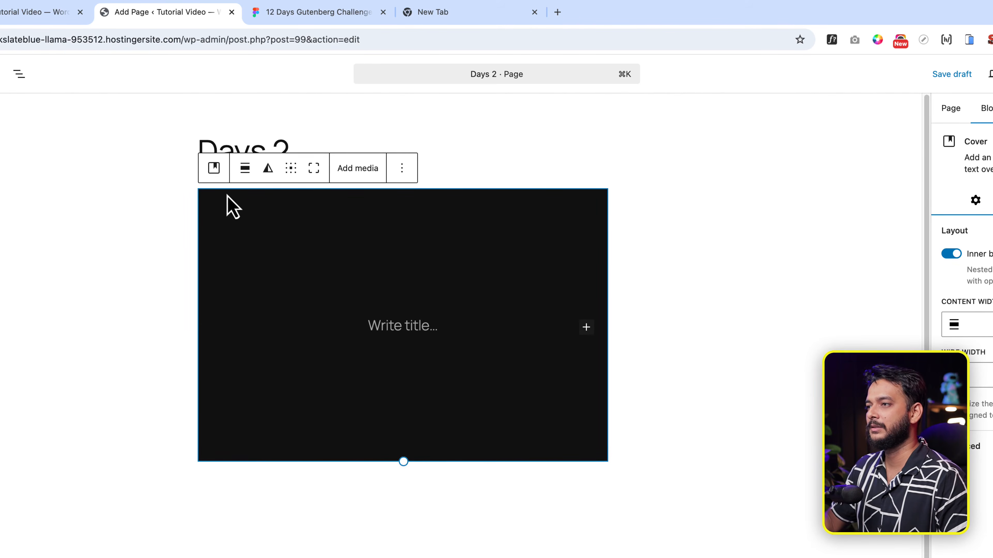
left_click(245, 168)
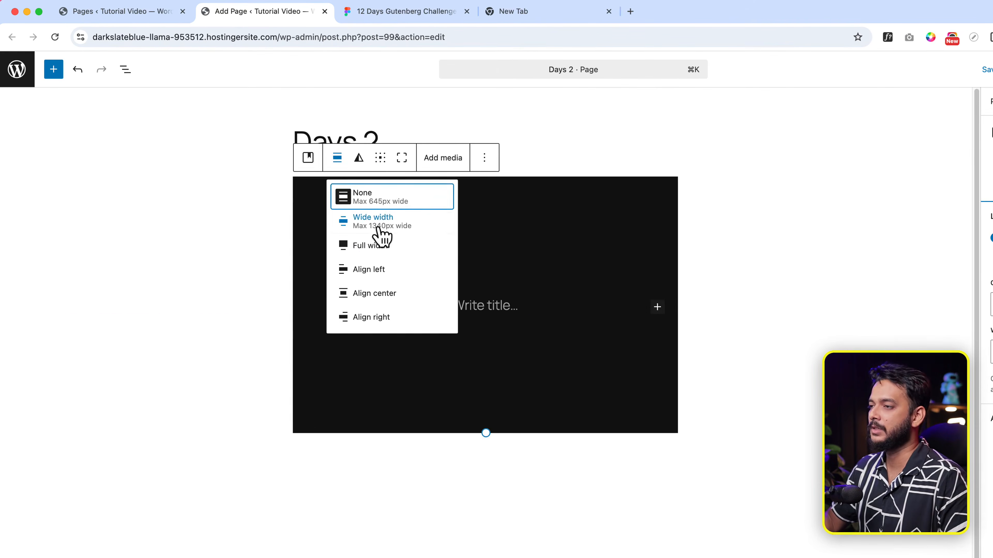
Step: Set the black cover to Full width and drag it taller to about 527 px
left_click(378, 229)
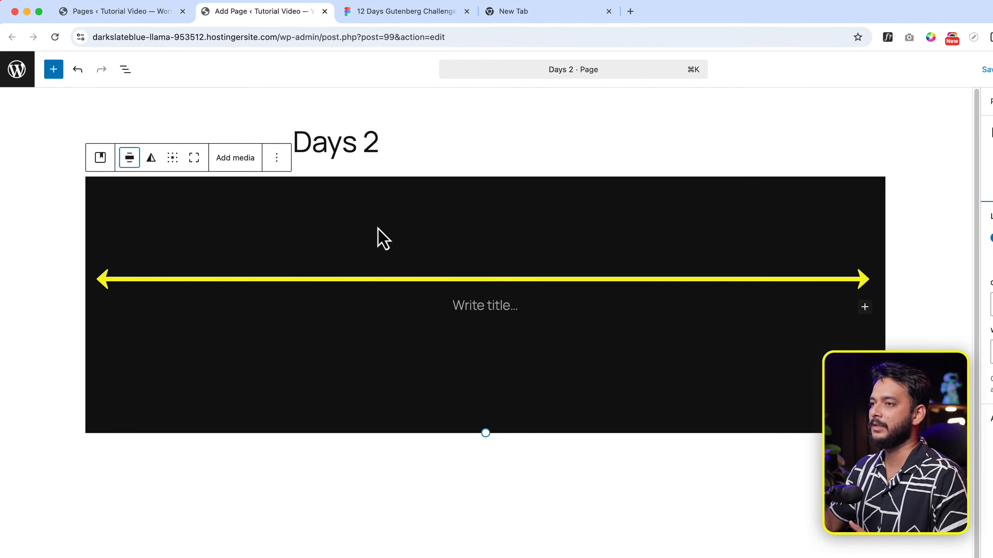
left_click(130, 158)
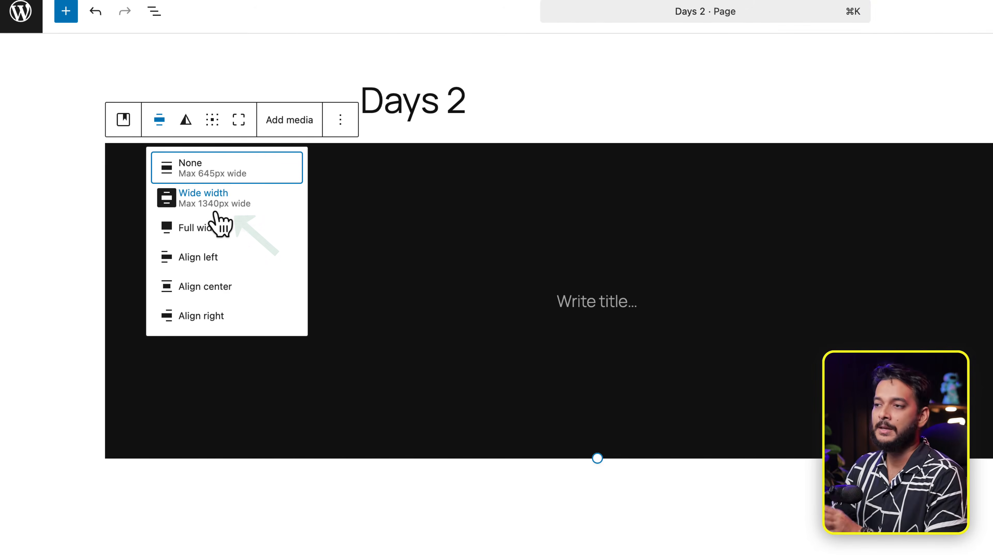
left_click(203, 228)
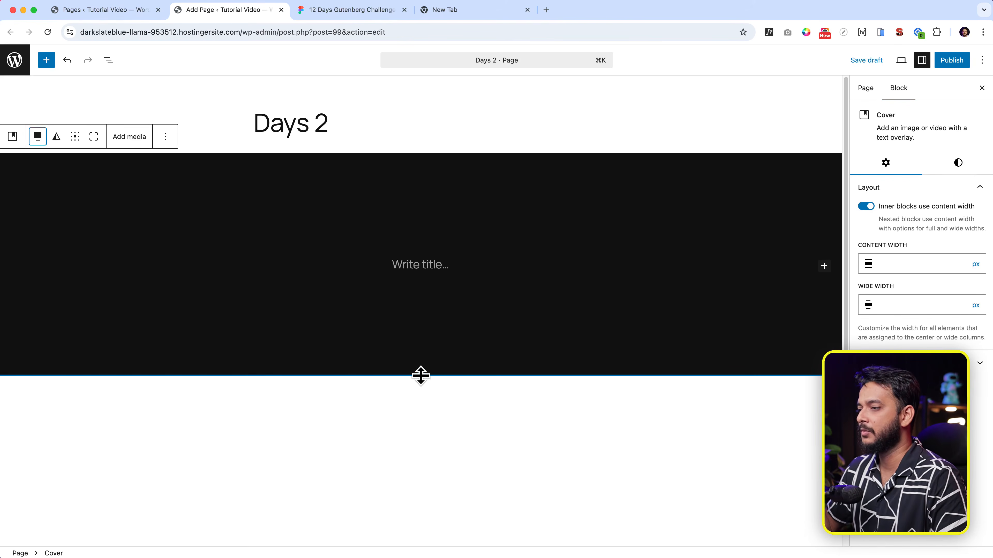
left_click_drag(421, 375, 434, 454)
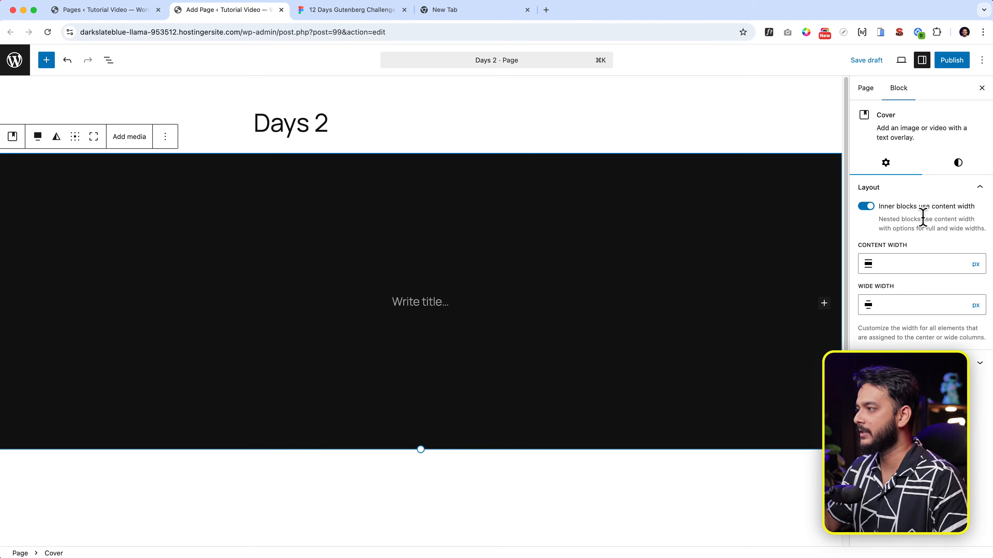
Step: Set the cover's overlay opacity to 50 in the Styles panel
left_click(958, 163)
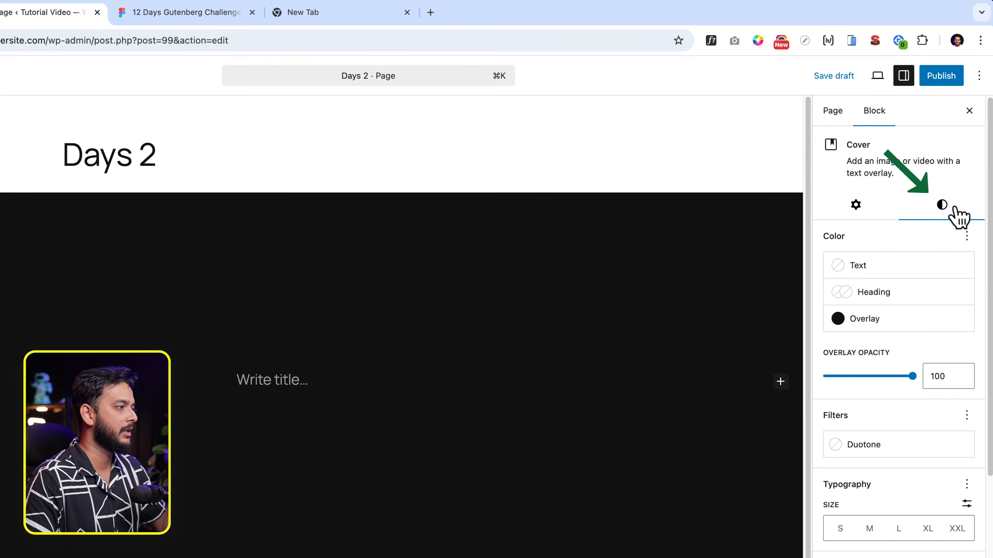
left_click(887, 377)
left_click(868, 376)
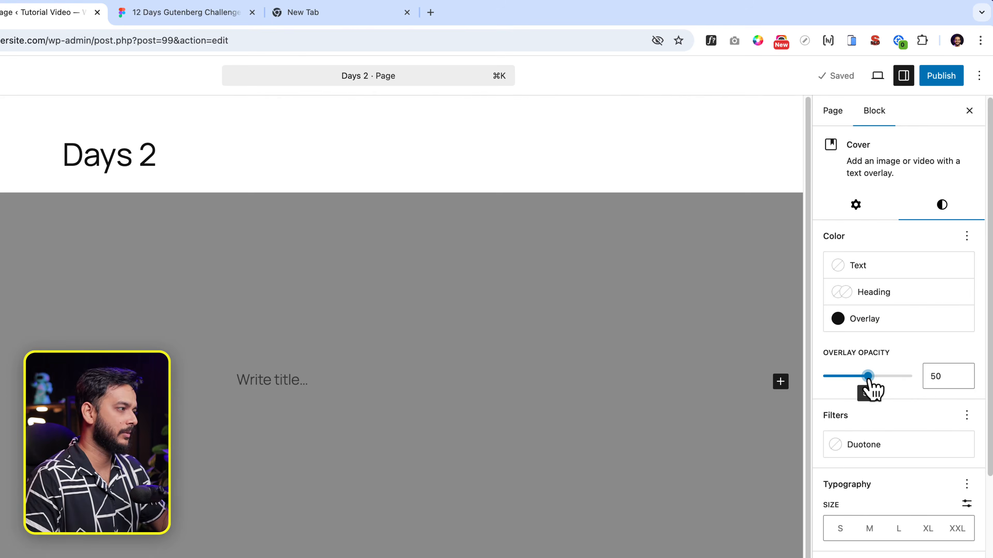
left_click(856, 206)
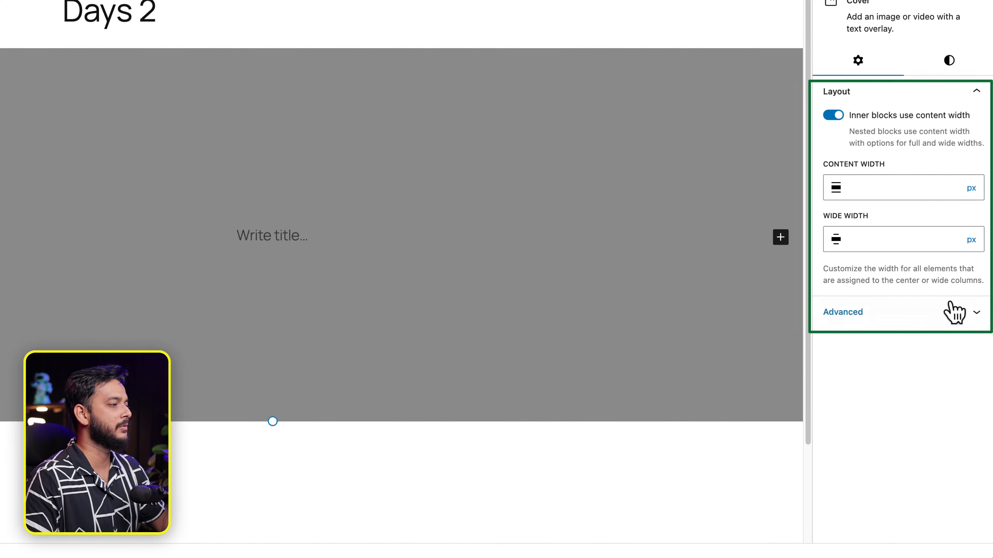
left_click(891, 314)
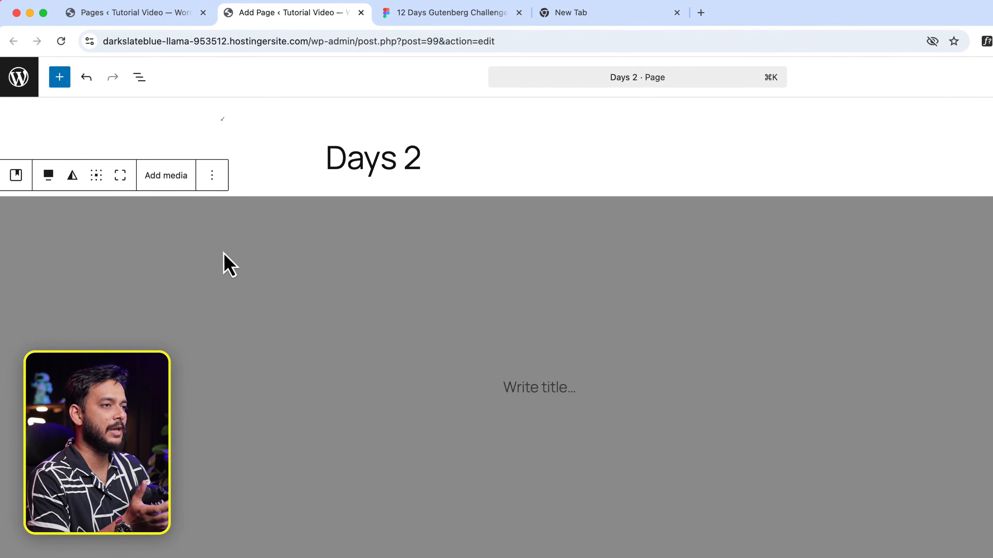
Step: Open the Media Library for the cover background, preview existing images, then go back to Upload files
left_click(155, 178)
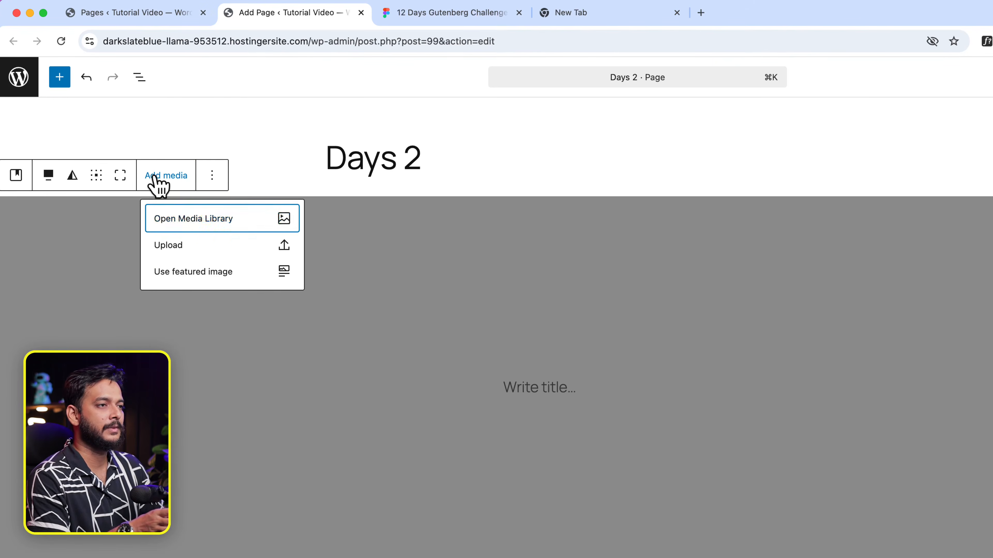
left_click(194, 225)
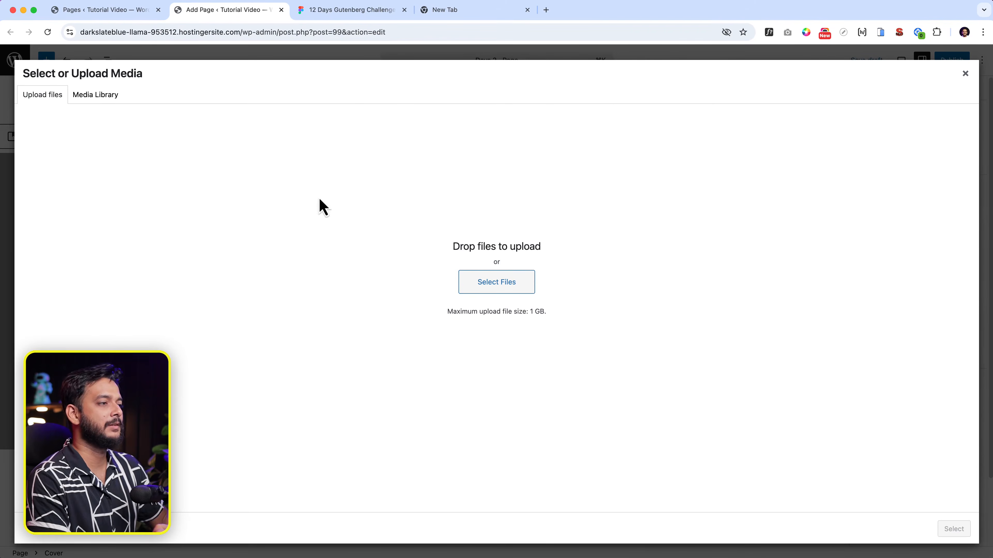
left_click(93, 95)
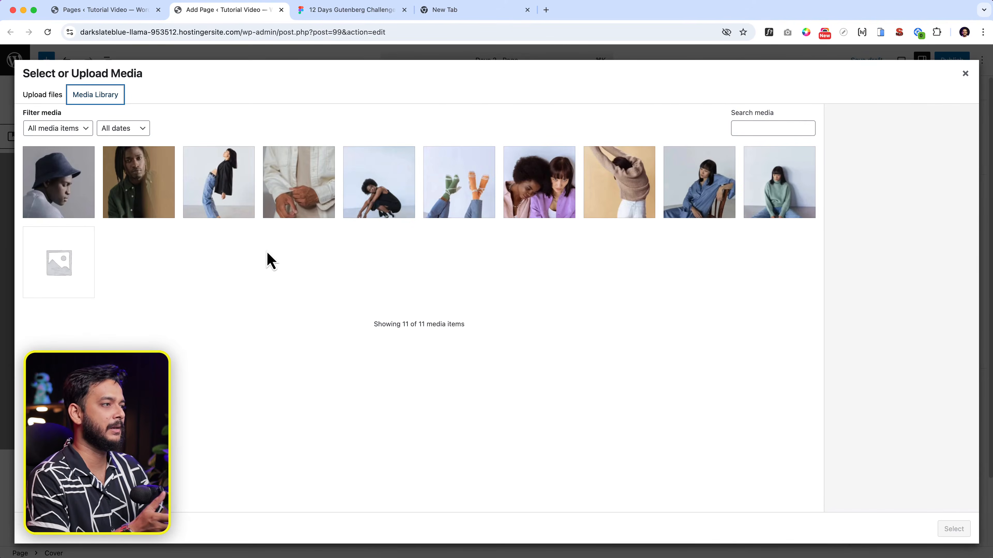
left_click(692, 194)
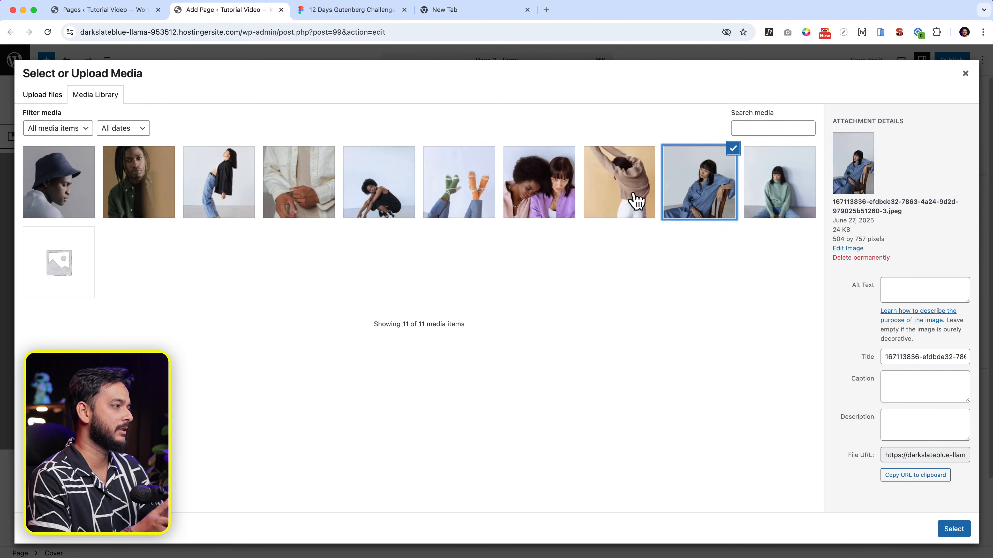
left_click(636, 200)
left_click(781, 202)
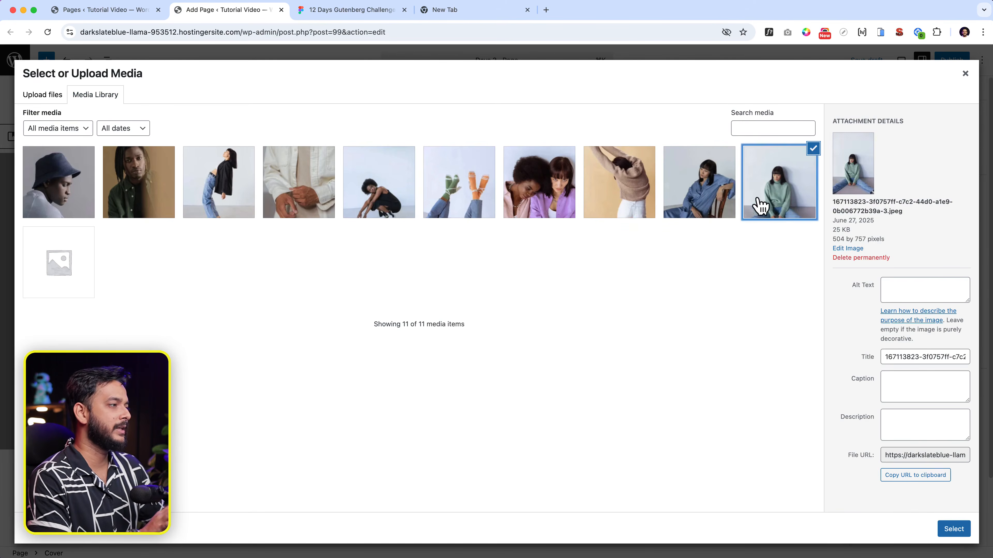
left_click(456, 217)
left_click(51, 174)
left_click(50, 94)
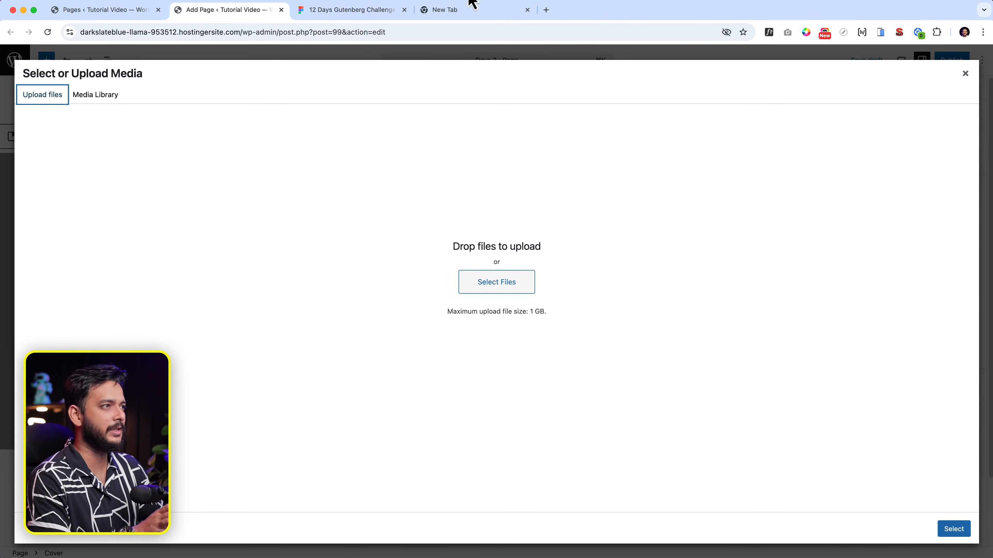
Step: Go to pexels.com and open the Dramatic Atacama Desert Landscape with Clouds photo
left_click(474, 11)
left_click(545, 34)
type("pexe")
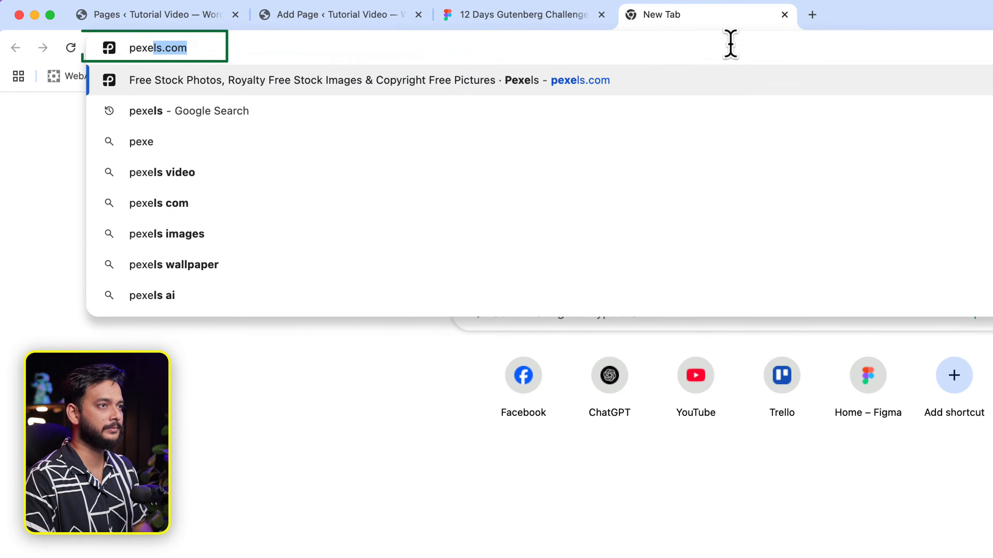
key("Return")
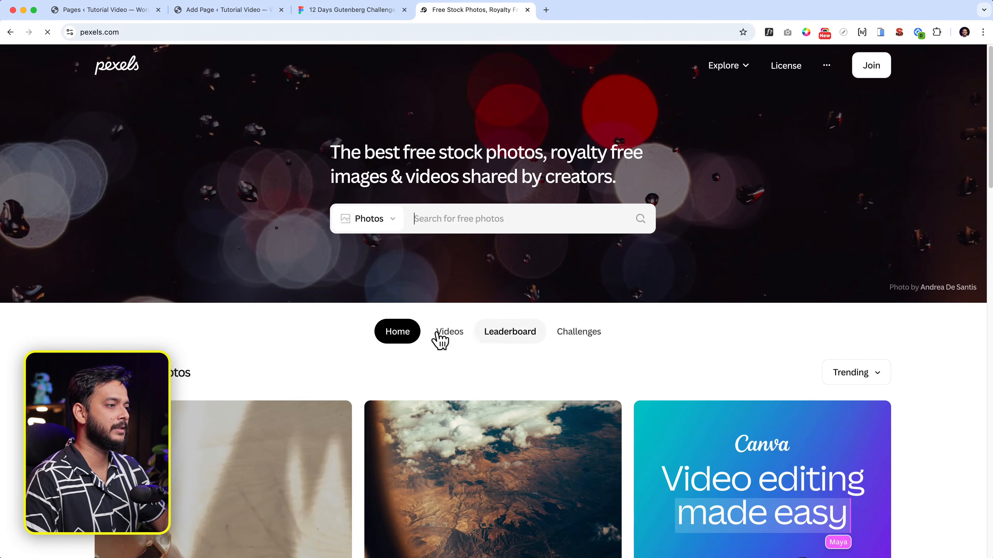
left_click(384, 223)
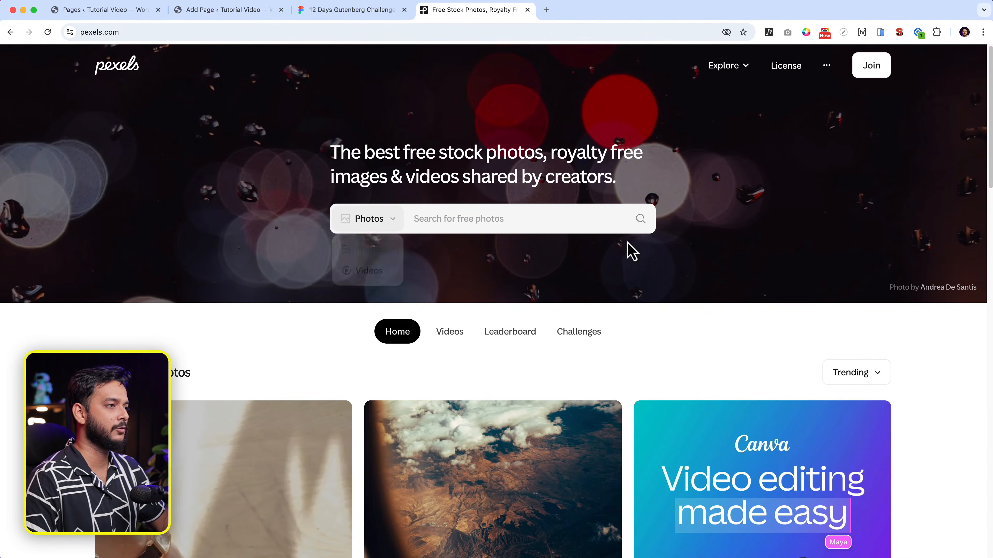
scroll(655, 314, "down", 10)
scroll(618, 328, "down", 4)
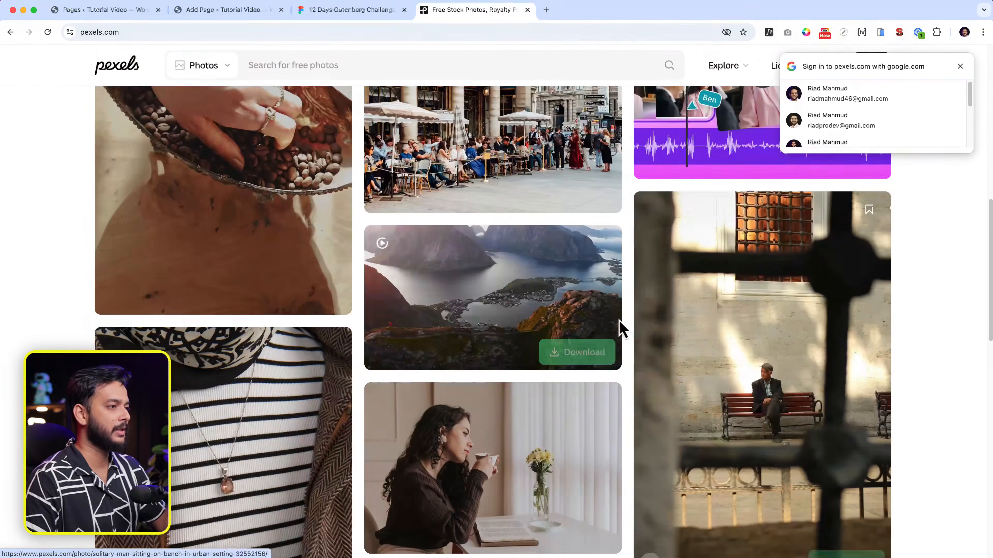
scroll(516, 313, "down", 14)
scroll(517, 312, "down", 5)
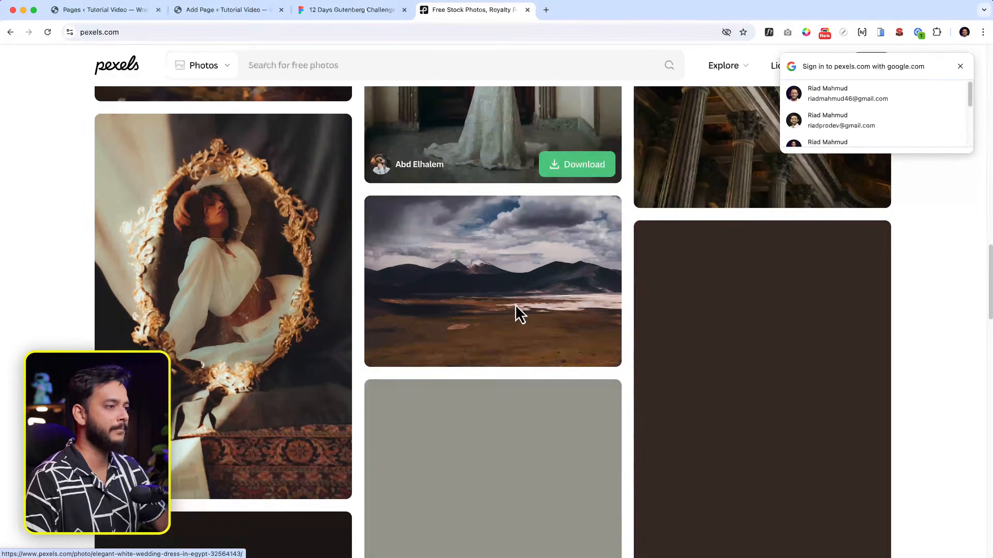
left_click(526, 281)
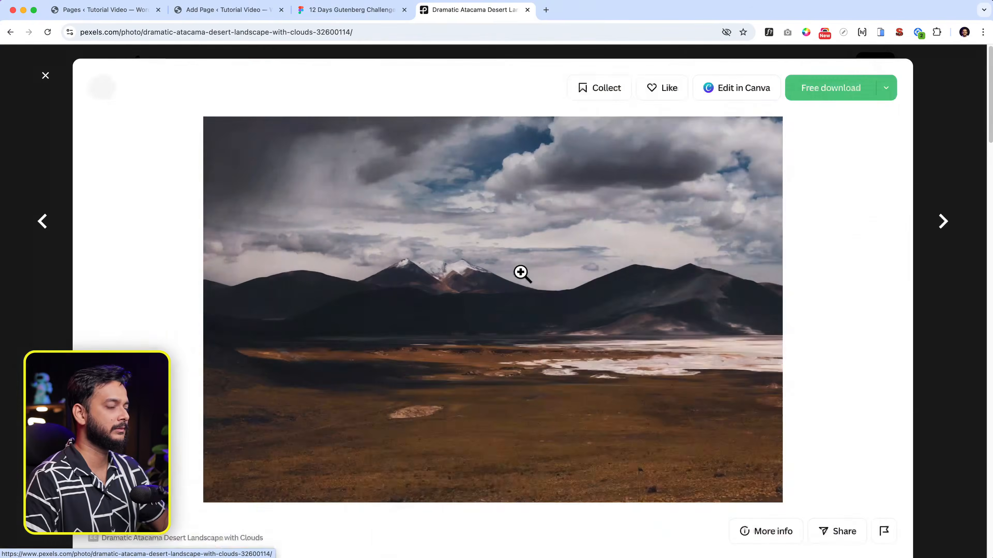
Step: Download the photo at Large 1920x1280, inspect it, and return to WordPress
left_click(884, 91)
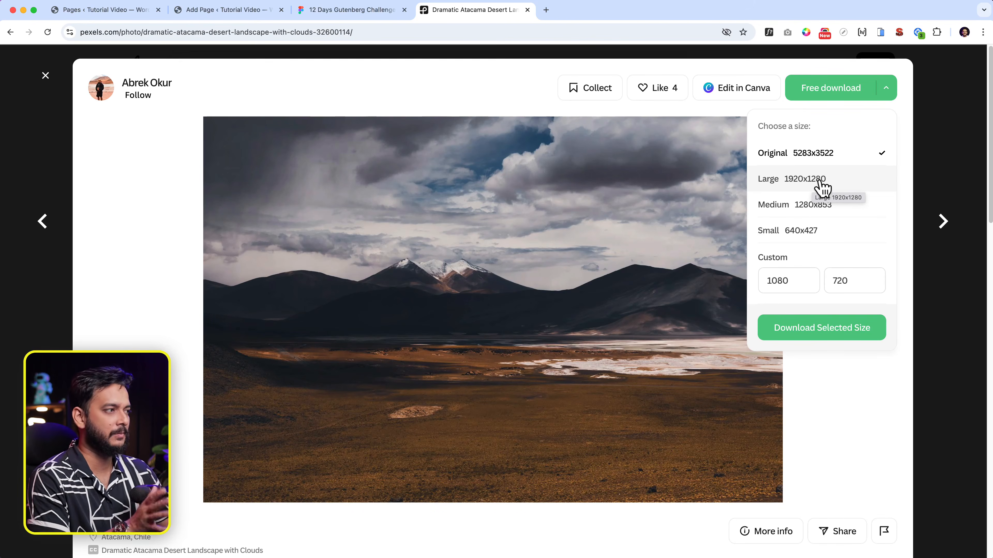
left_click(820, 182)
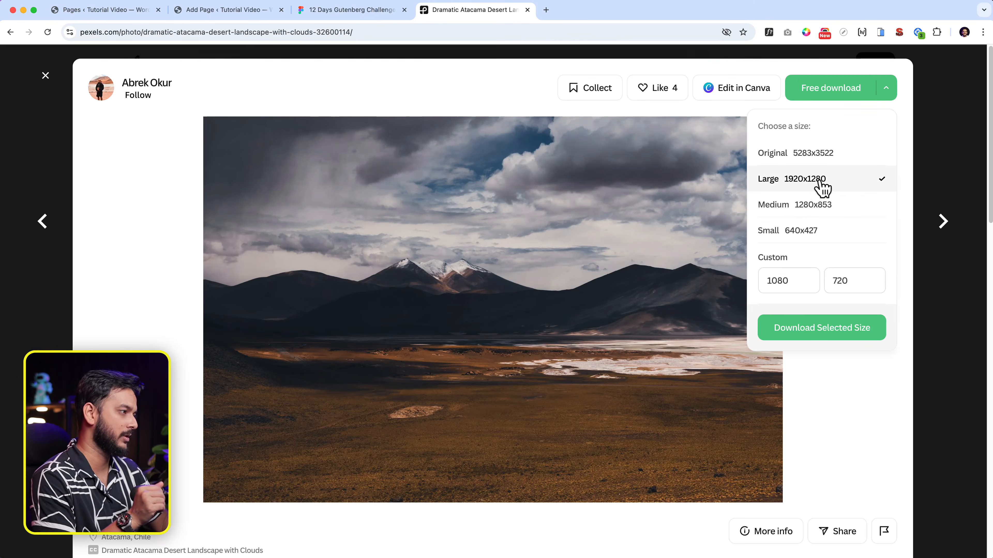
left_click(819, 332)
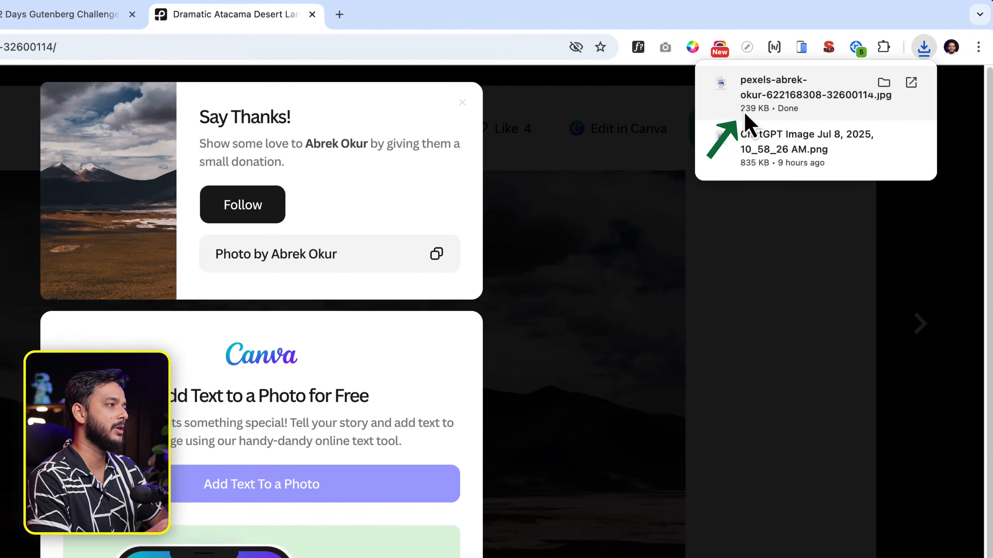
left_click(793, 503)
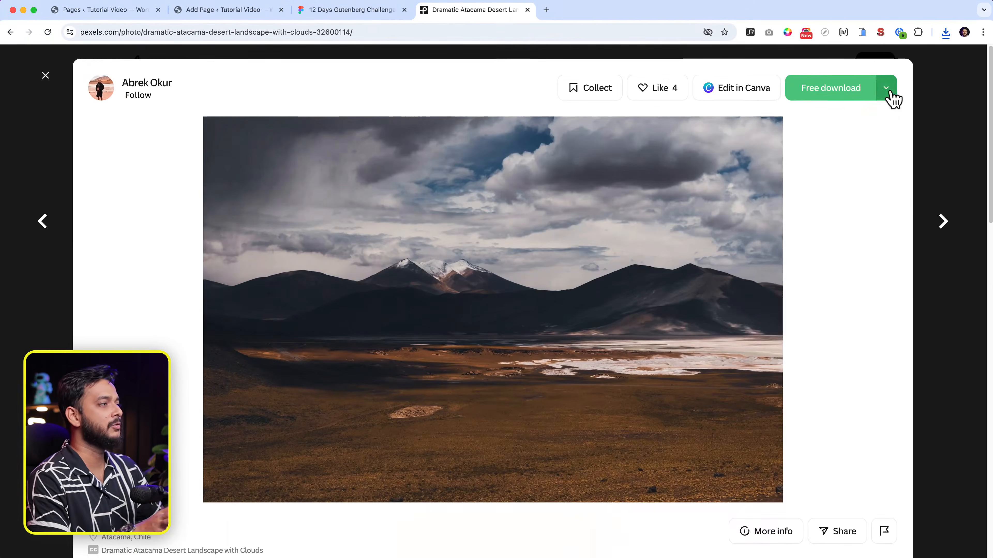
left_click(888, 90)
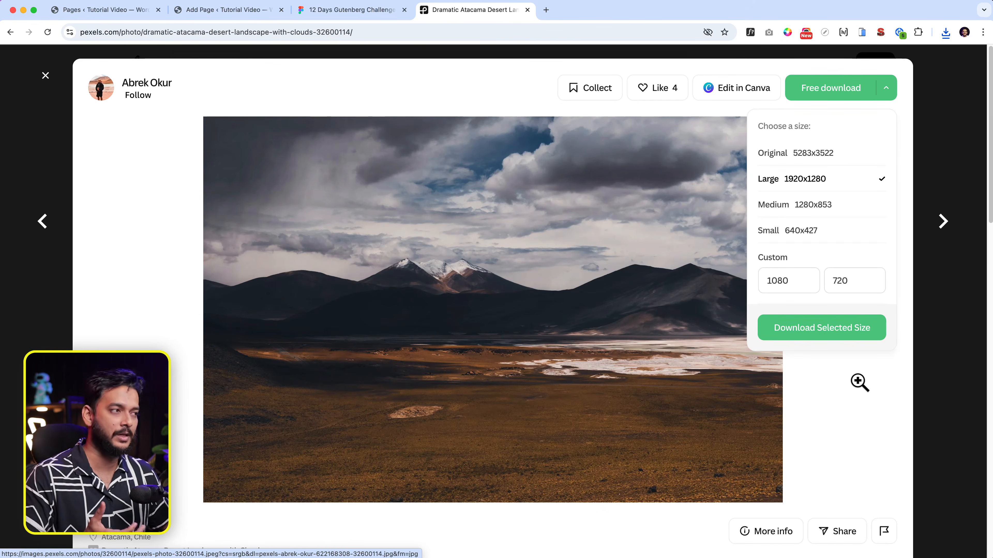
left_click(806, 394)
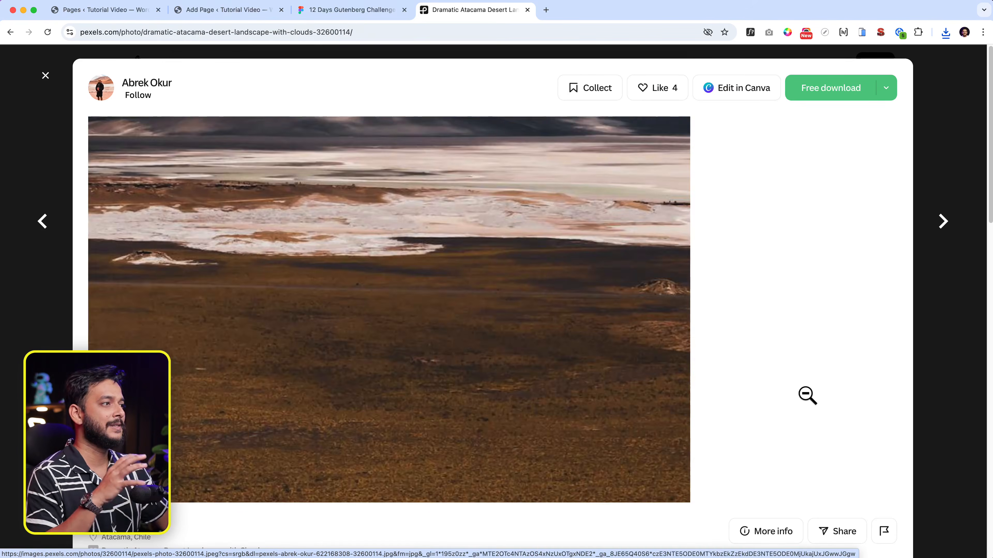
left_click(806, 394)
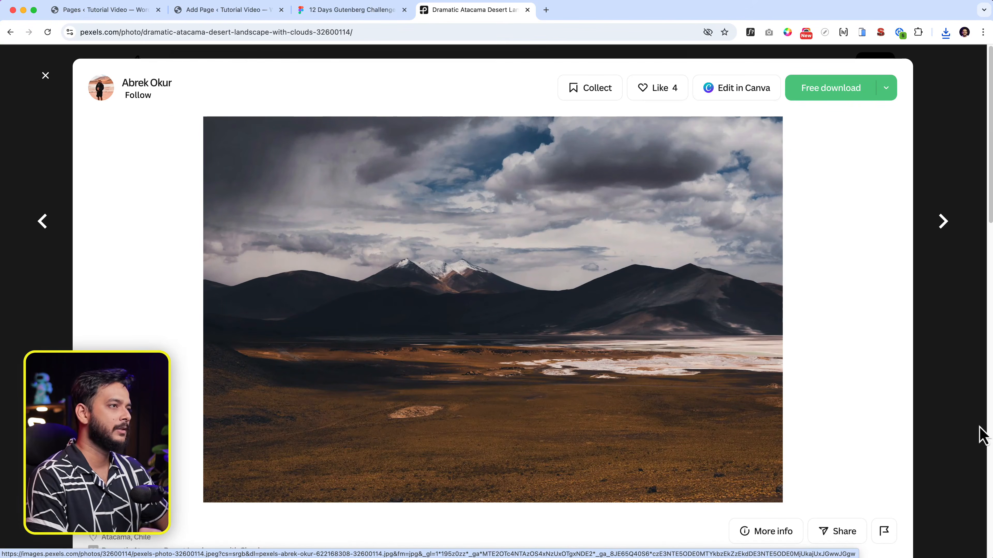
left_click(210, 12)
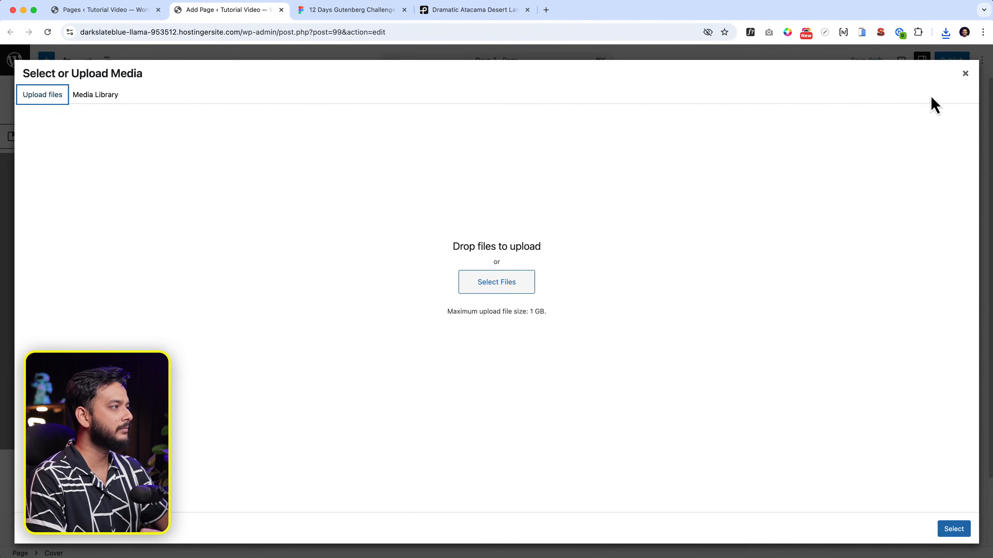
Step: Upload the downloaded Pexels desert photo and set it as the cover background
left_click(946, 33)
left_click_drag(840, 78, 381, 261)
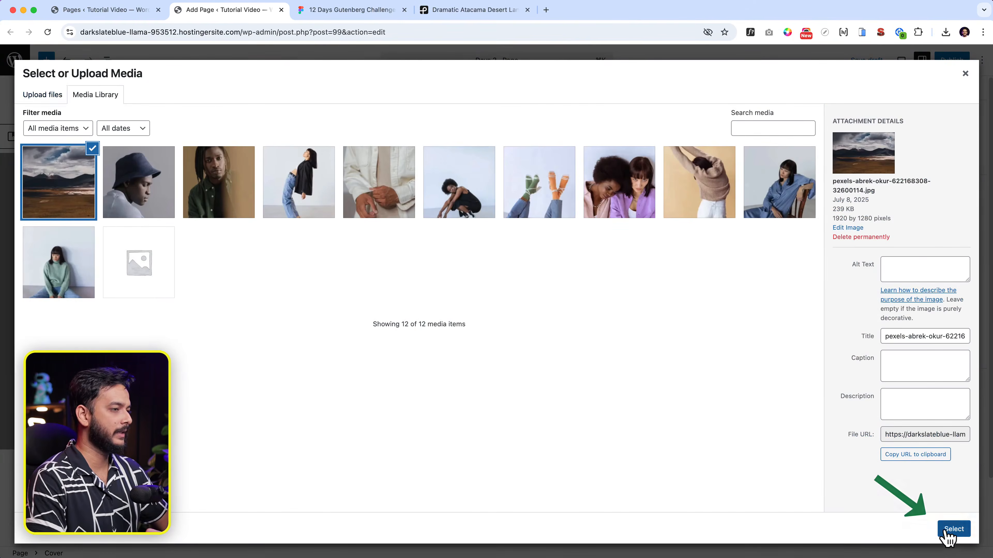
left_click(953, 530)
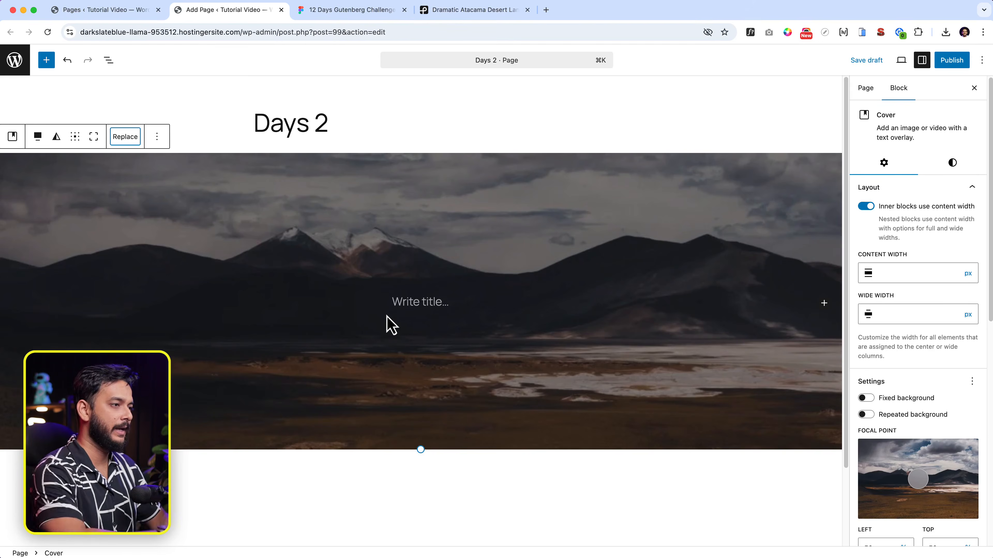
left_click(409, 305)
left_click(319, 16)
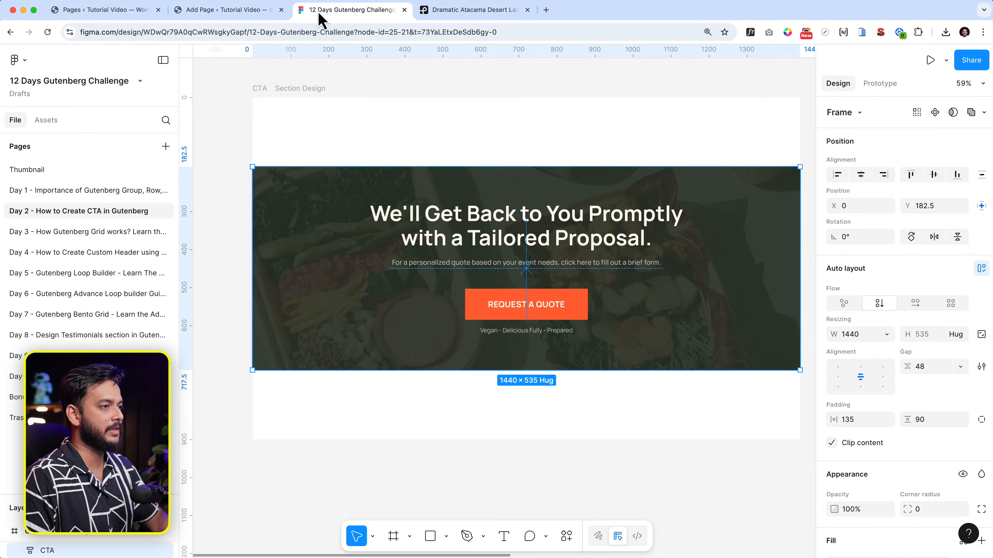
Step: Copy the headline text from the Figma design and attempt a /heading insert in the cover
double_click(539, 216)
double_click(538, 216)
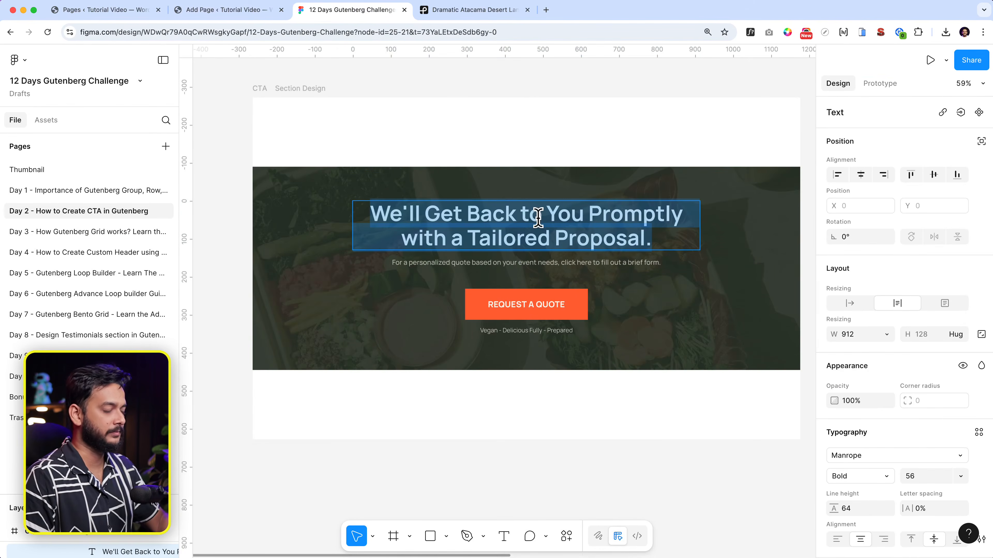
key("super+c")
left_click(225, 9)
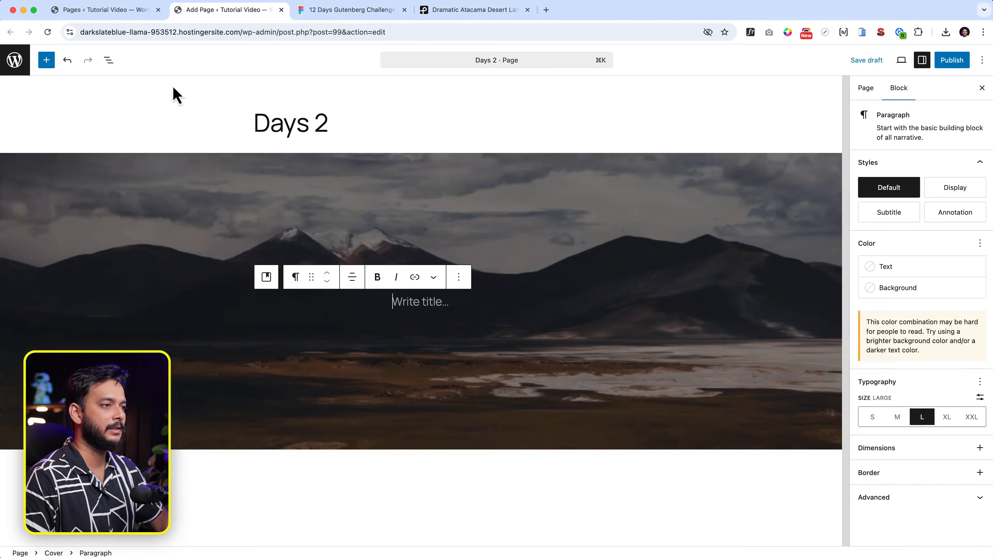
type("/hea")
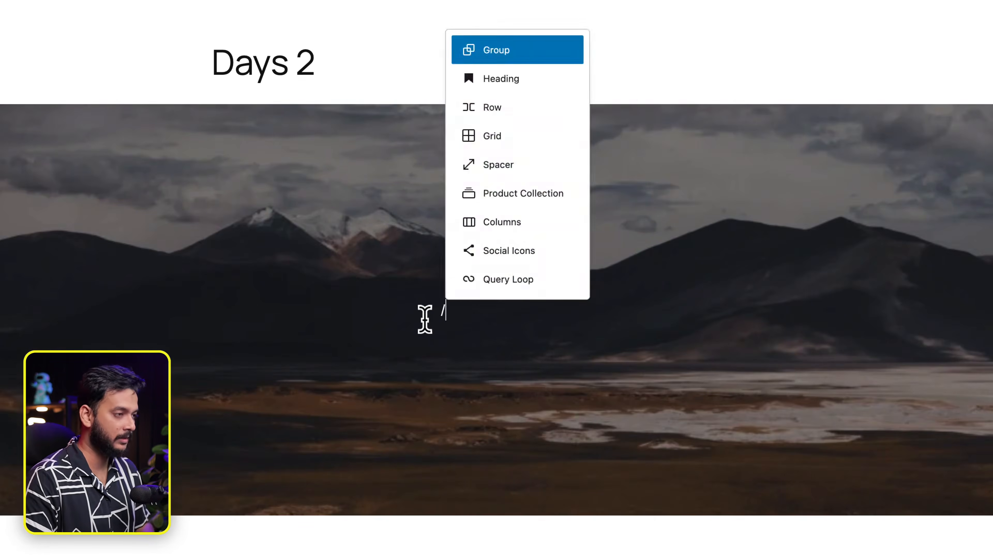
key("BackSpace")
key("BackSpace")
key("BackSpace")
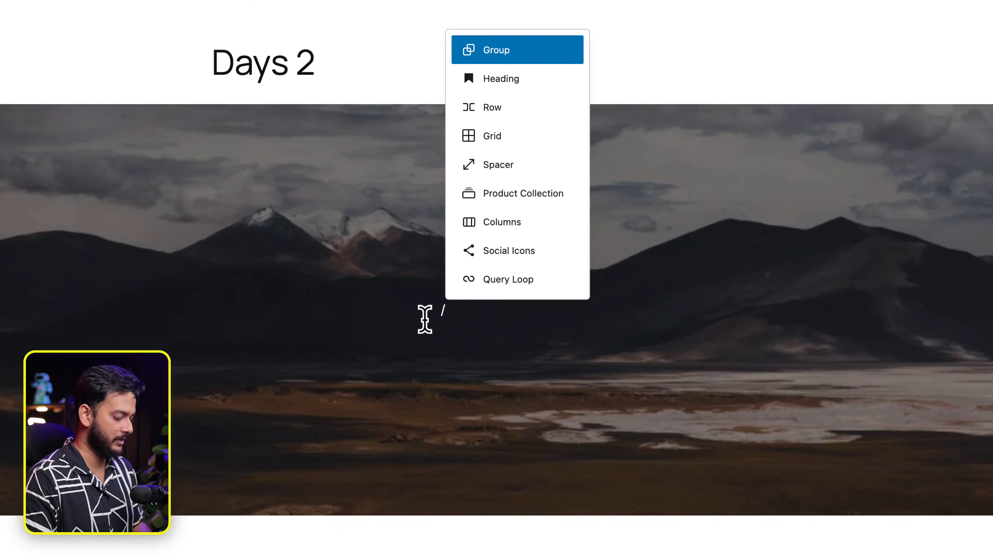
key("BackSpace")
type("/")
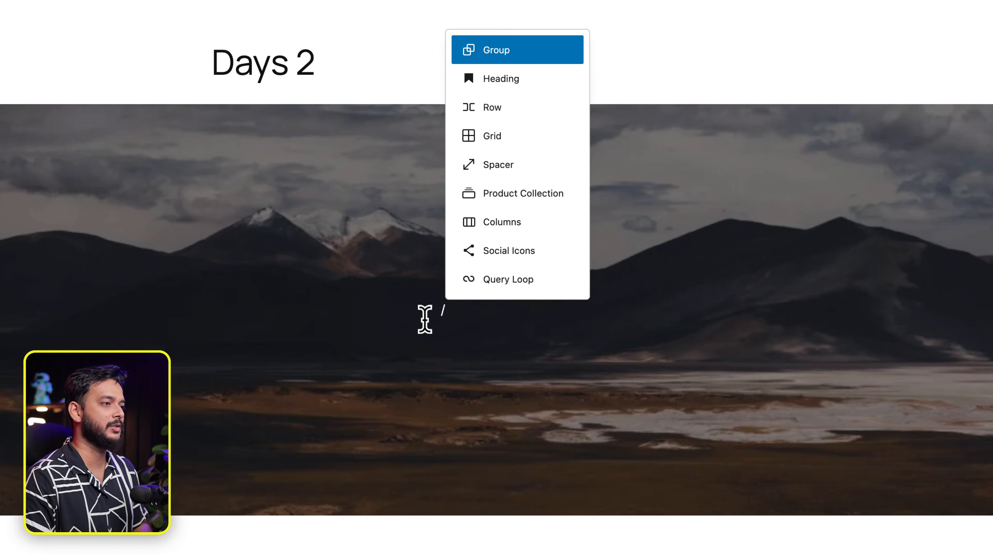
type("hea")
key("BackSpace")
key("BackSpace")
key("BackSpace")
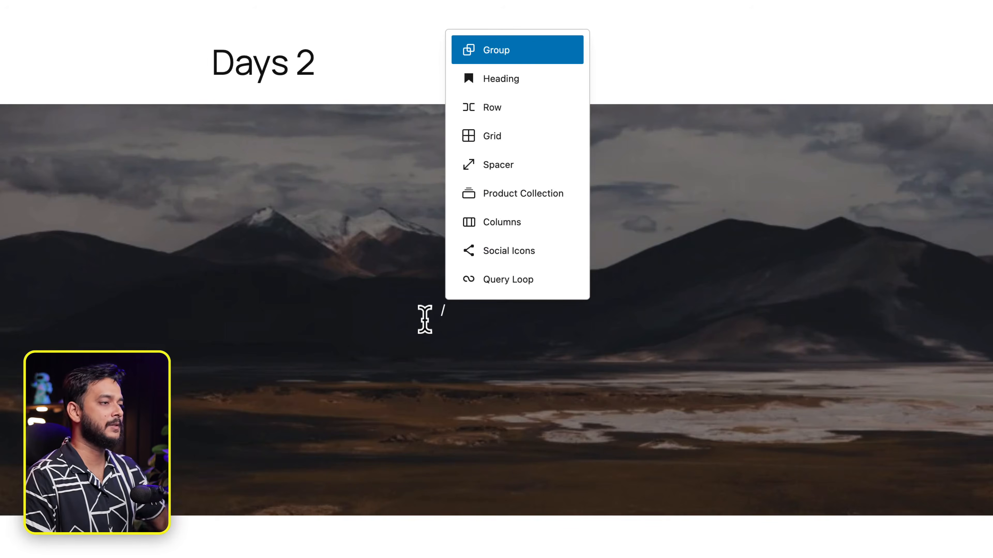
key("BackSpace")
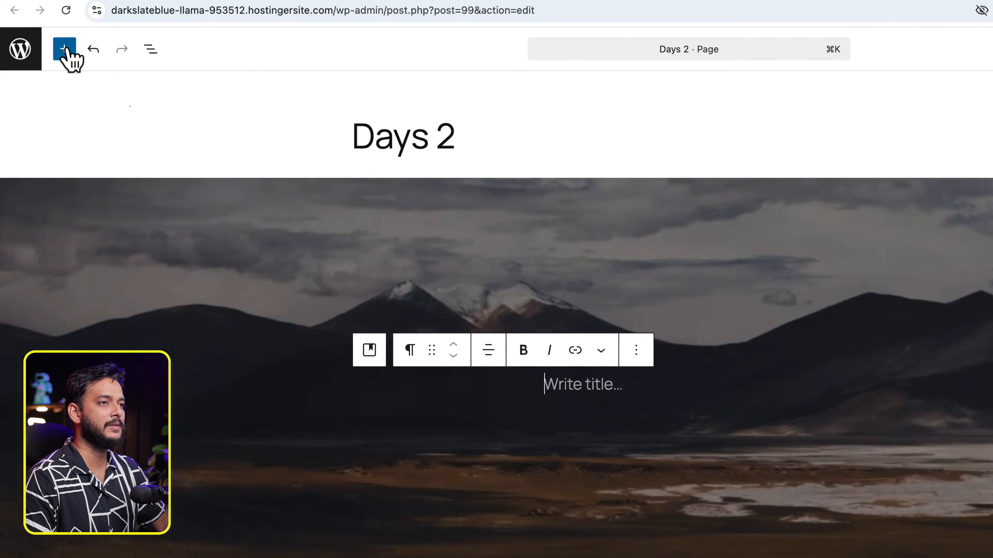
Step: Drag a Heading block into the cover, delete the empty title paragraph, and paste the headline
left_click(13, 20)
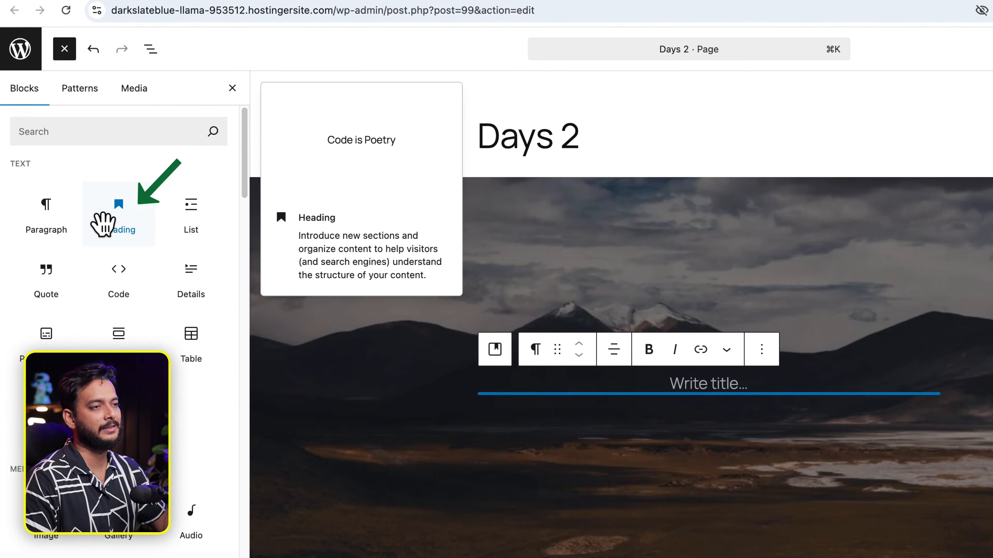
left_click_drag(122, 222, 717, 392)
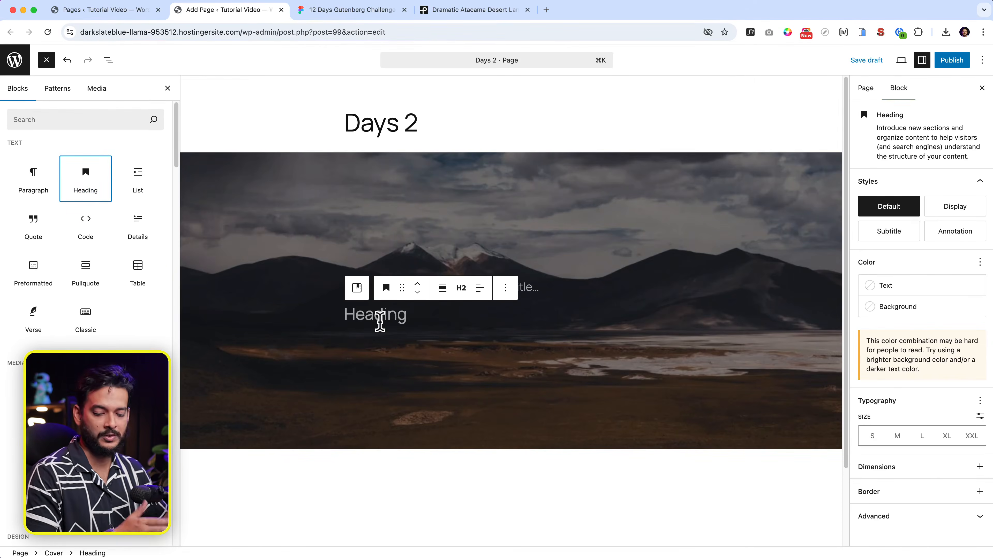
left_click(535, 287)
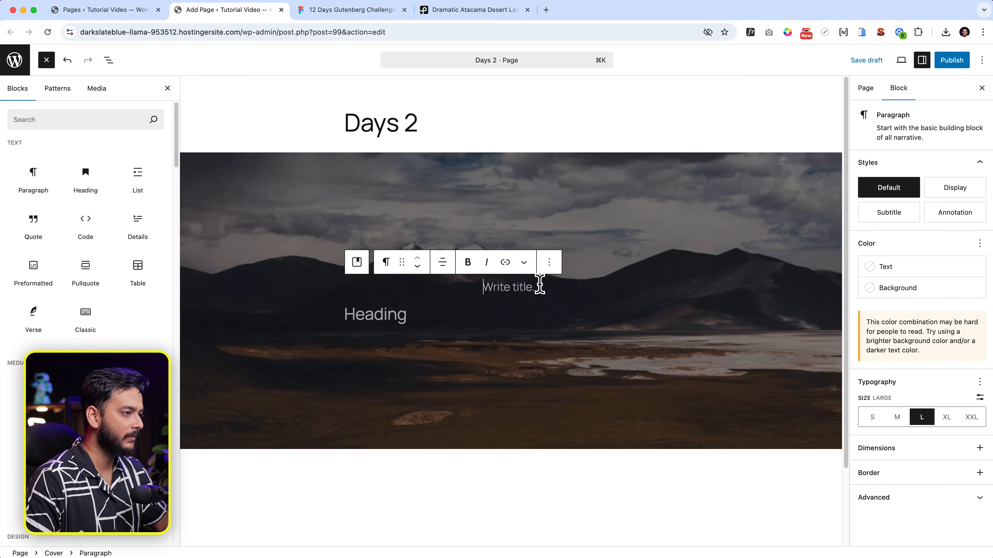
left_click(554, 262)
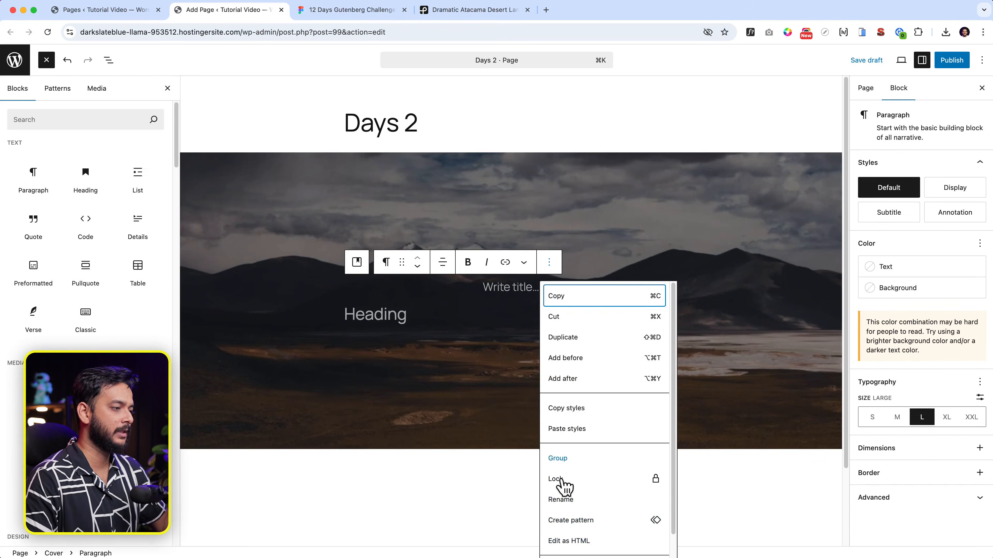
scroll(579, 508, "down", 1)
left_click(569, 545)
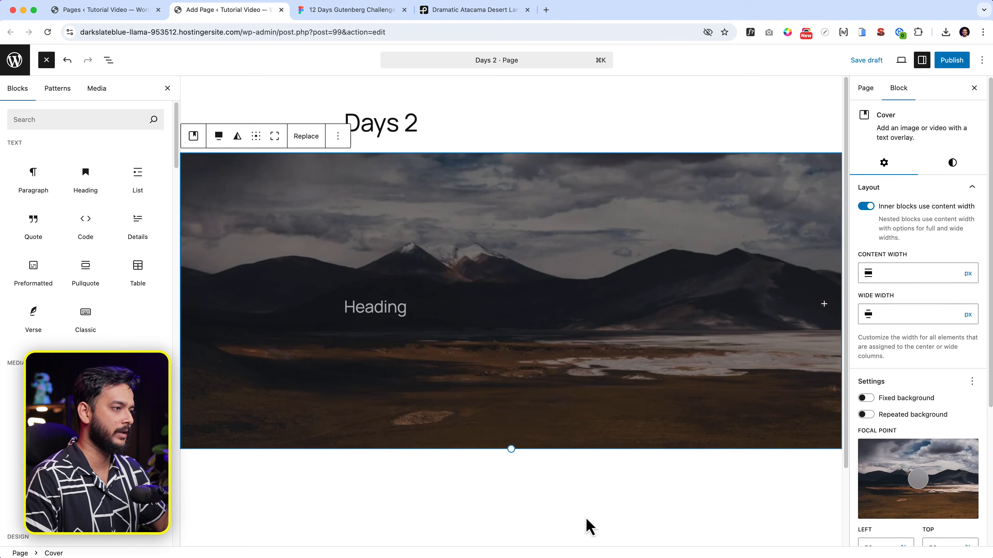
left_click(397, 302)
key("super+v")
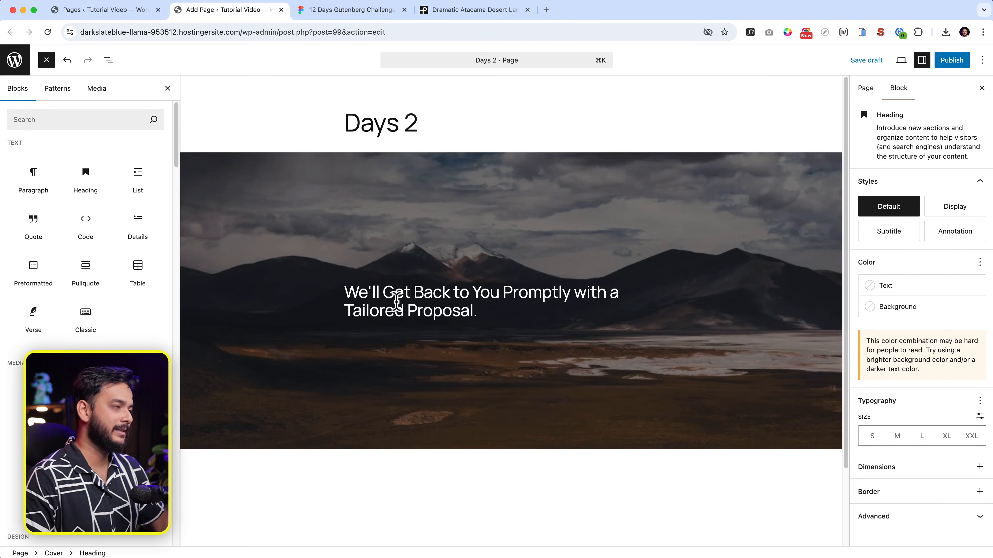
Step: Centre the cover heading and set its font size to Extra Extra Large
left_click(390, 12)
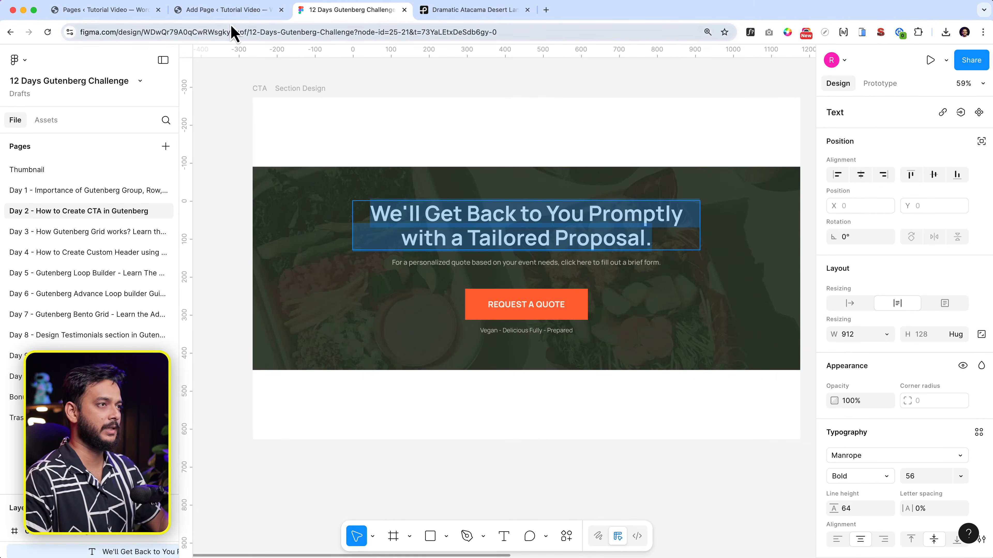
left_click(231, 10)
left_click(480, 273)
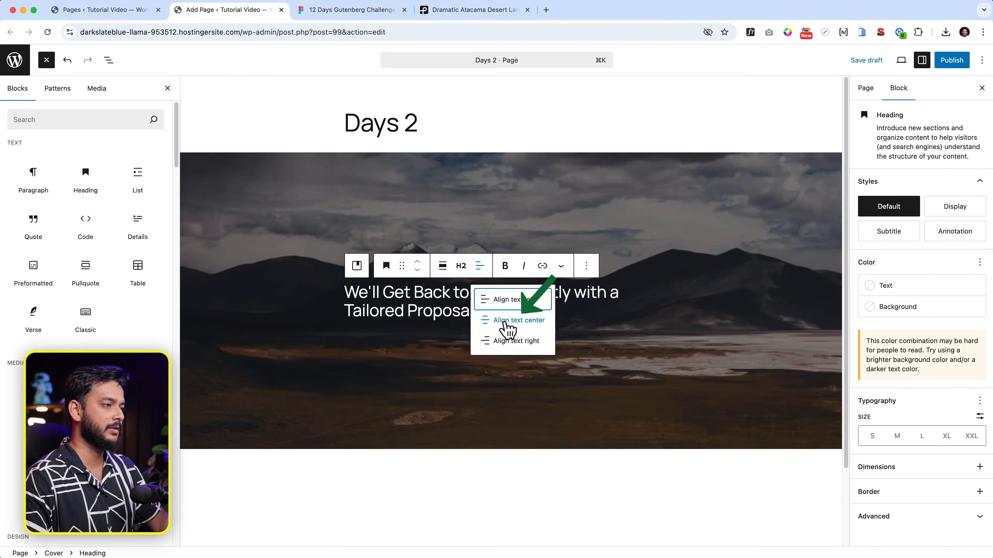
left_click(504, 318)
left_click(949, 441)
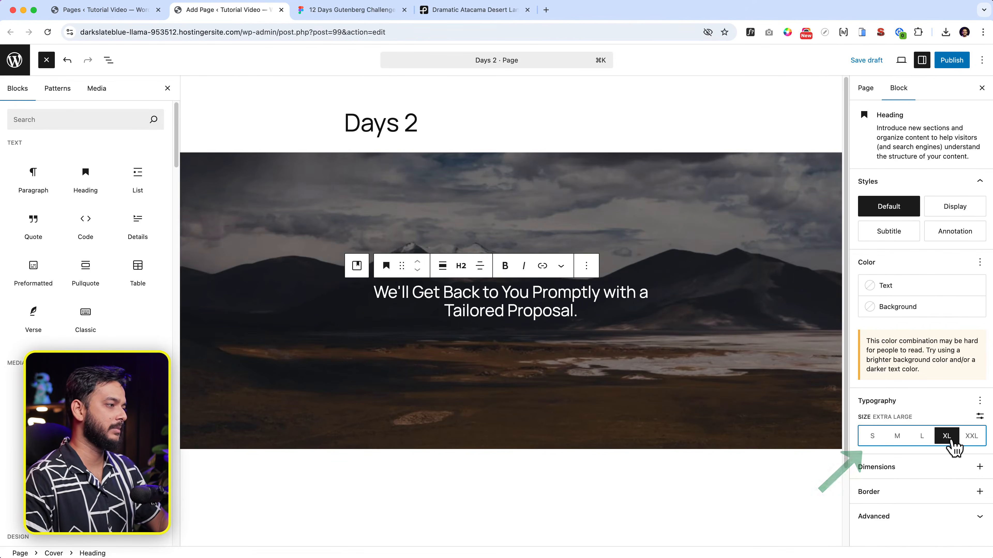
left_click(969, 445)
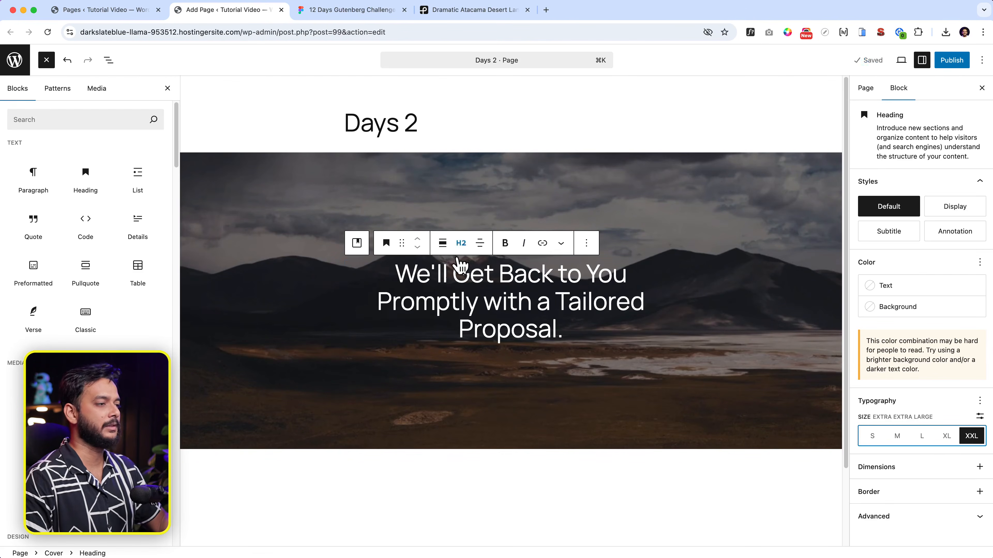
Step: Try Wide width on the heading, then restore it to the default content width
left_click(442, 243)
left_click(473, 300)
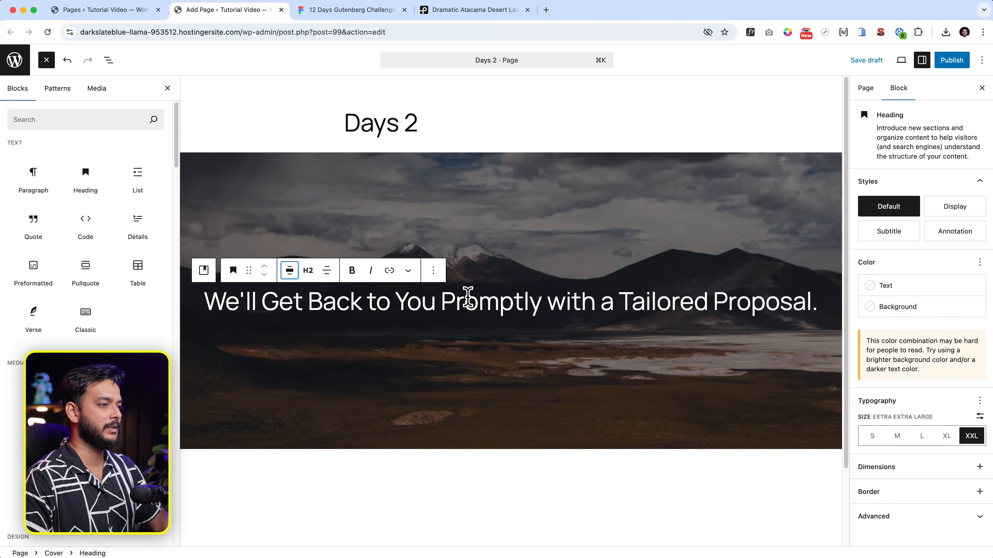
left_click(289, 271)
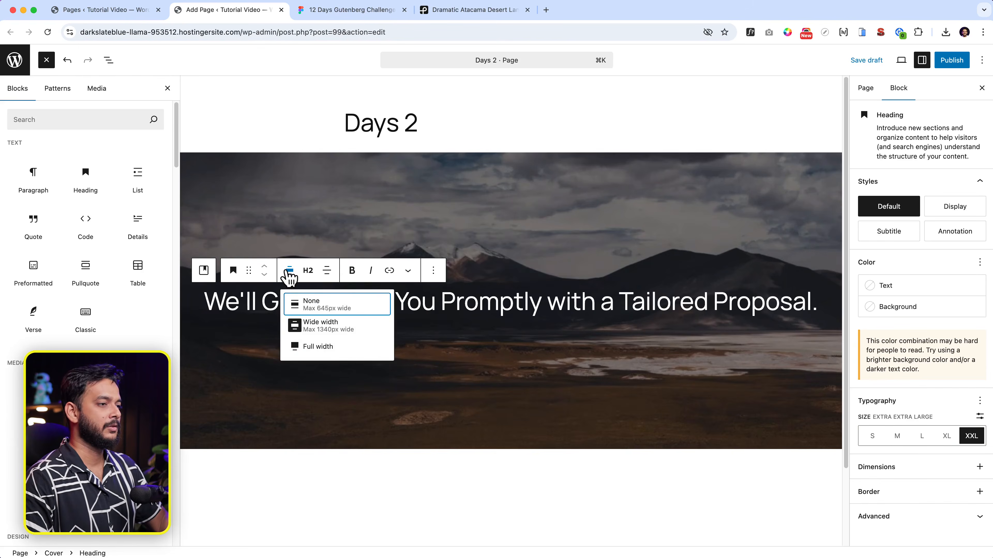
key("Escape")
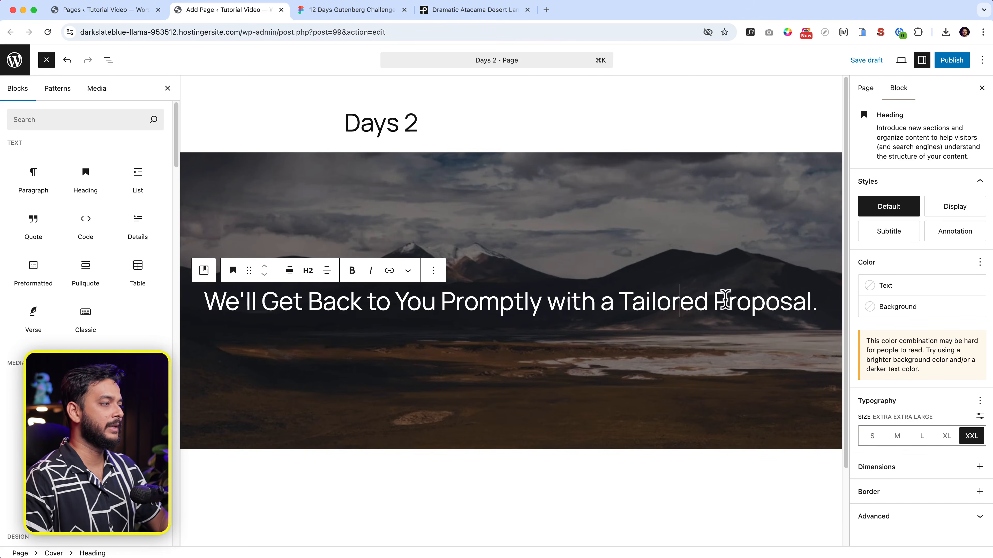
left_click(289, 270)
left_click(339, 302)
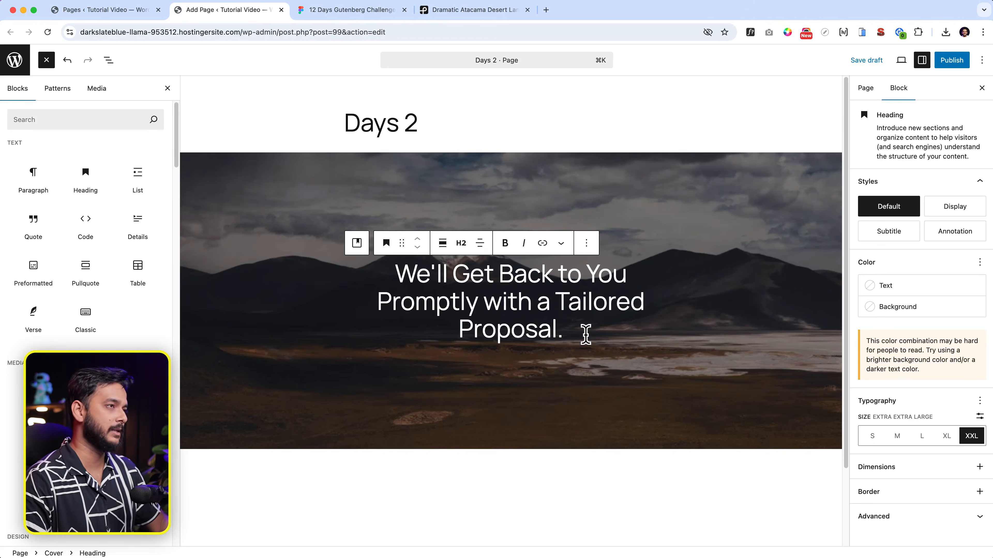
left_click(341, 12)
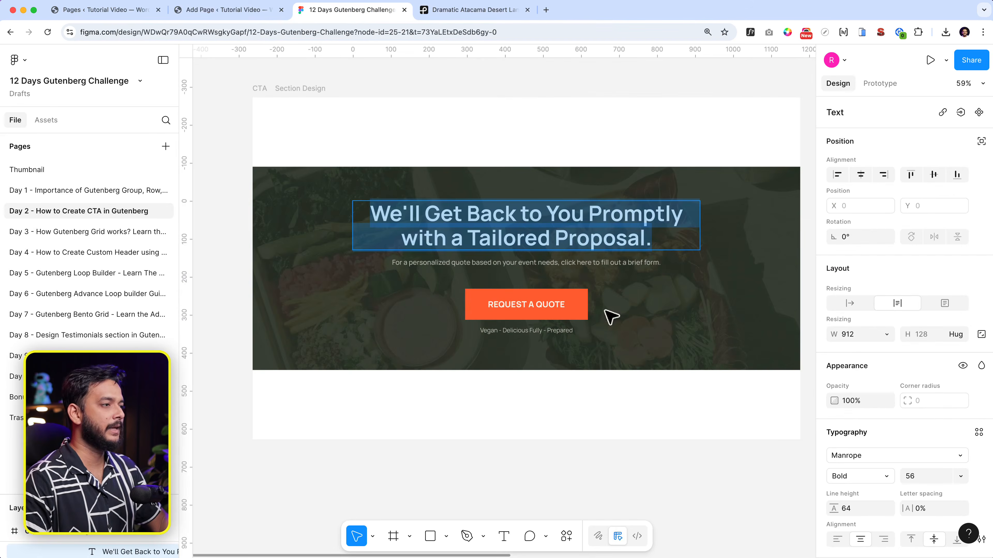
Step: Paste the personalized-quote subtitle from Figma as a centred paragraph under the heading
left_click(580, 264)
double_click(580, 262)
key("super+c")
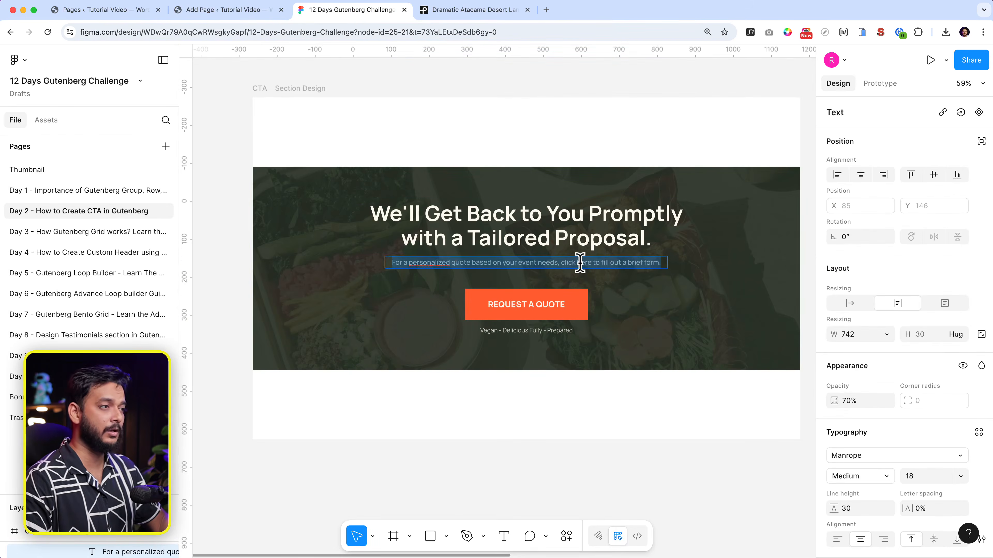
left_click(245, 14)
key("Return")
key("super+v")
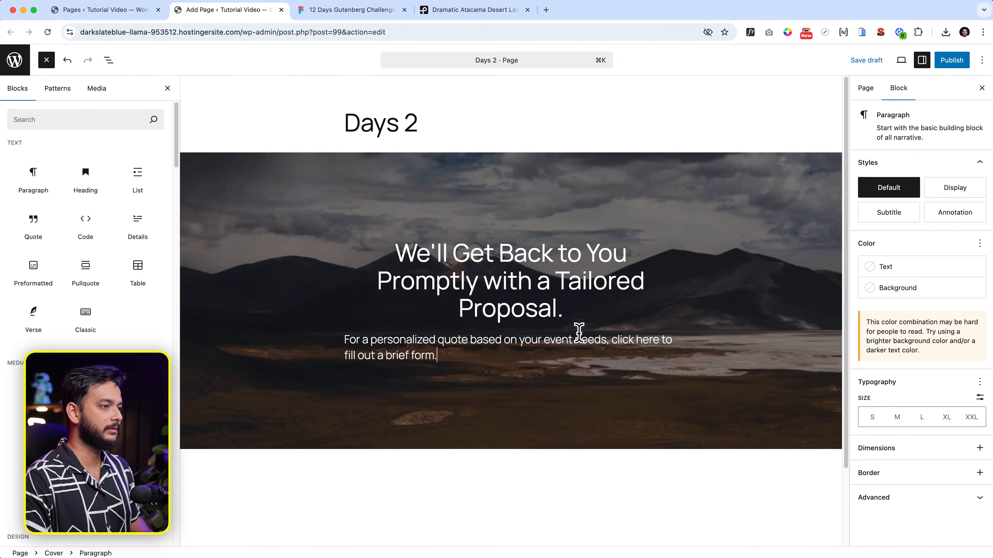
left_click(443, 315)
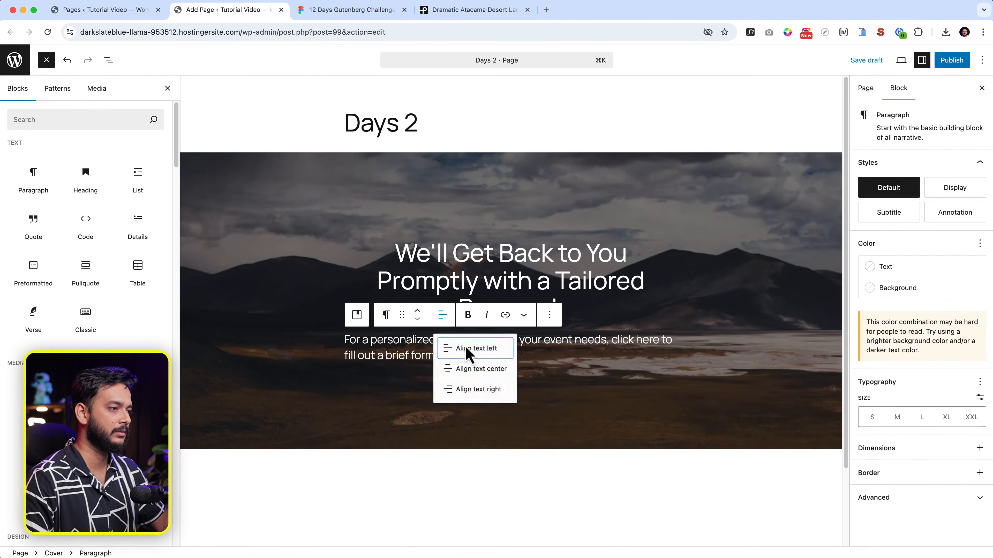
left_click(475, 371)
Step: Add a Buttons block below the subtext labelled 'Request a Quote', copied from Figma
left_click(337, 15)
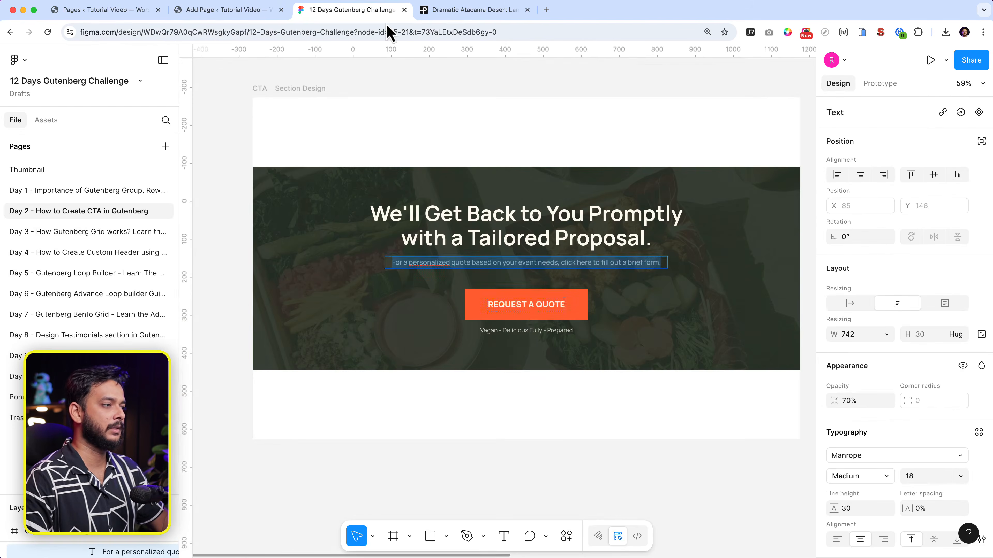
left_click(531, 308)
double_click(531, 308)
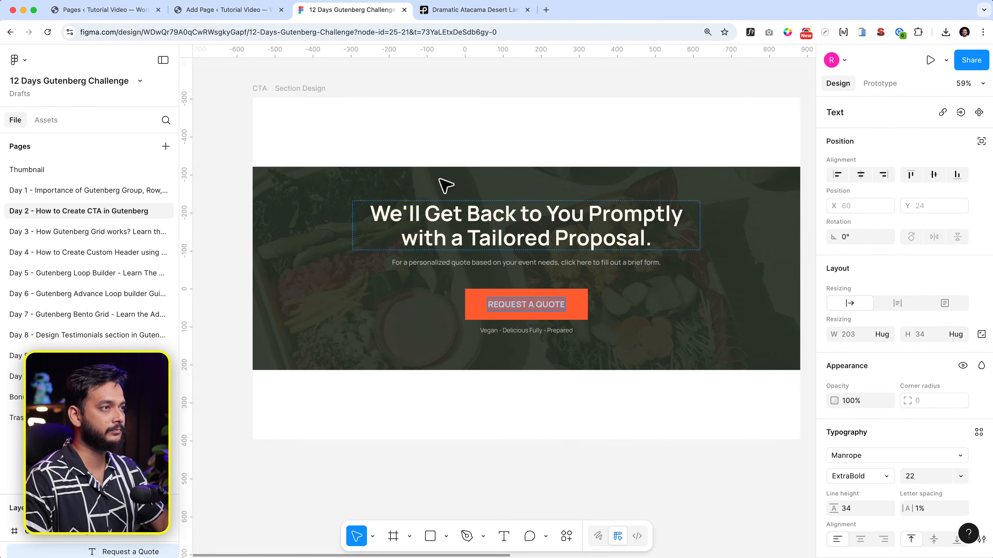
left_click(243, 12)
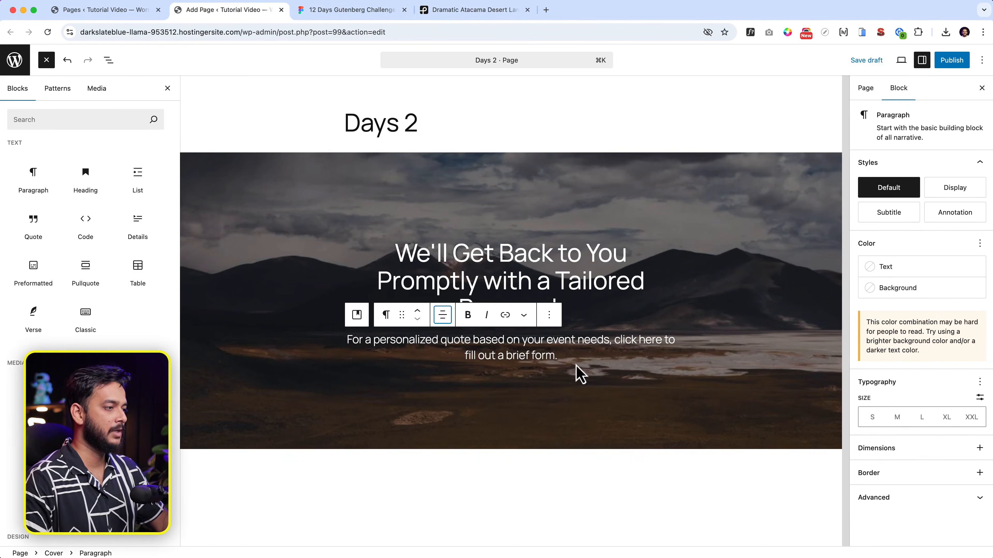
left_click(575, 354)
key("Return")
type("/butt")
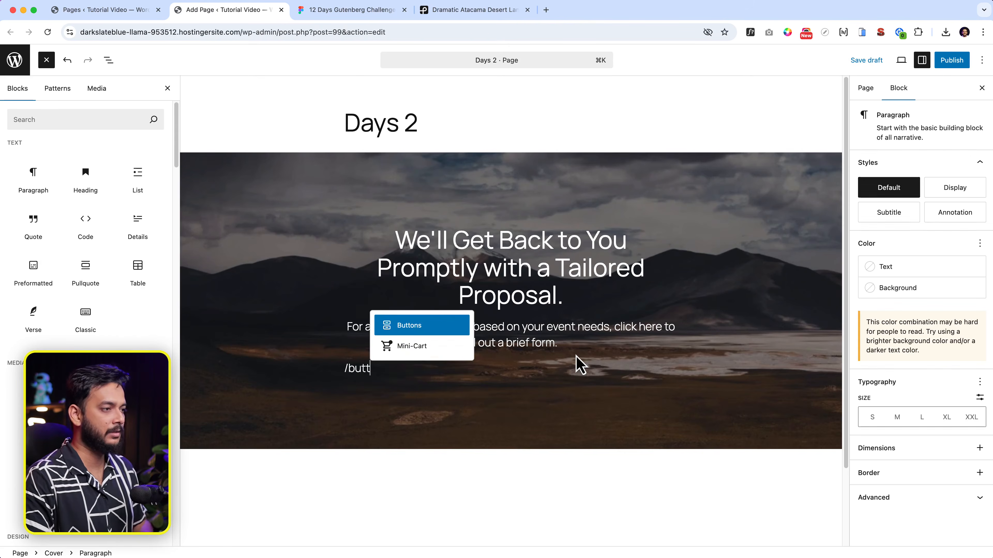
key("Return")
type("Request a Quote")
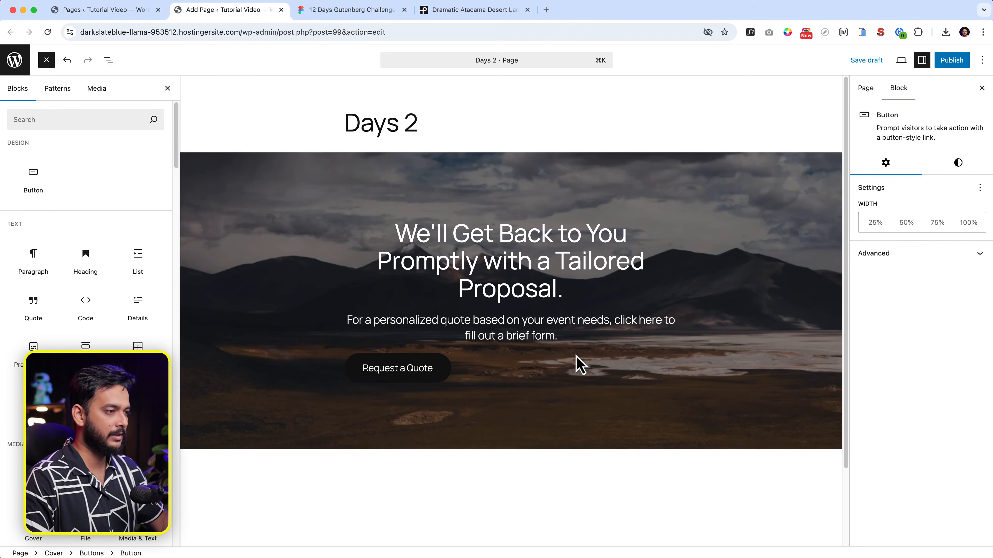
Step: Copy the tagline wording from the Figma design
left_click(348, 12)
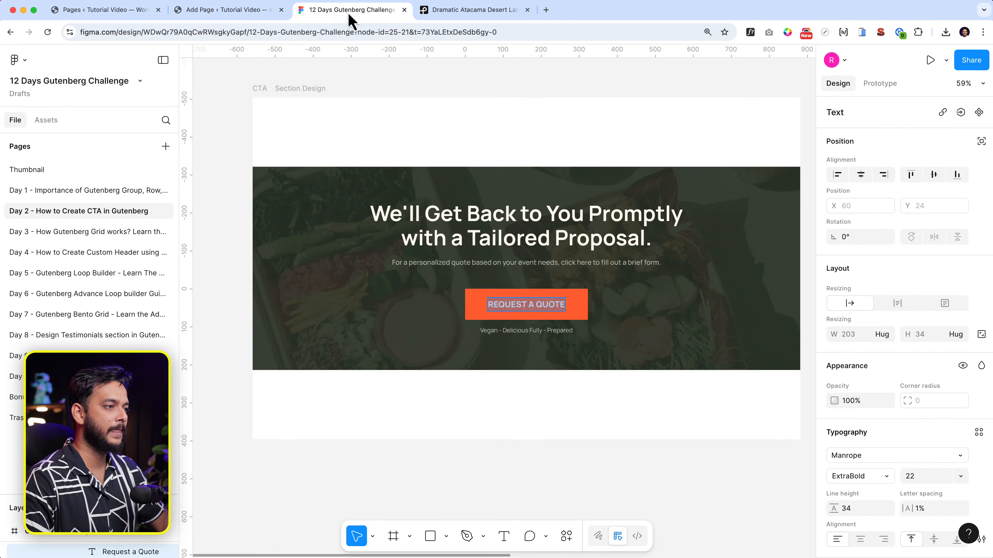
left_click(539, 331)
double_click(539, 332)
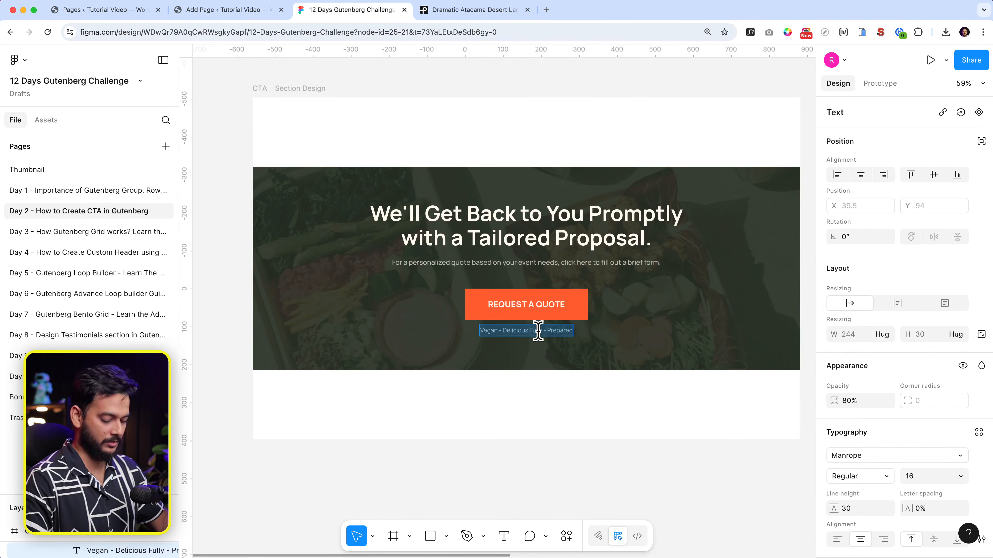
left_click(218, 10)
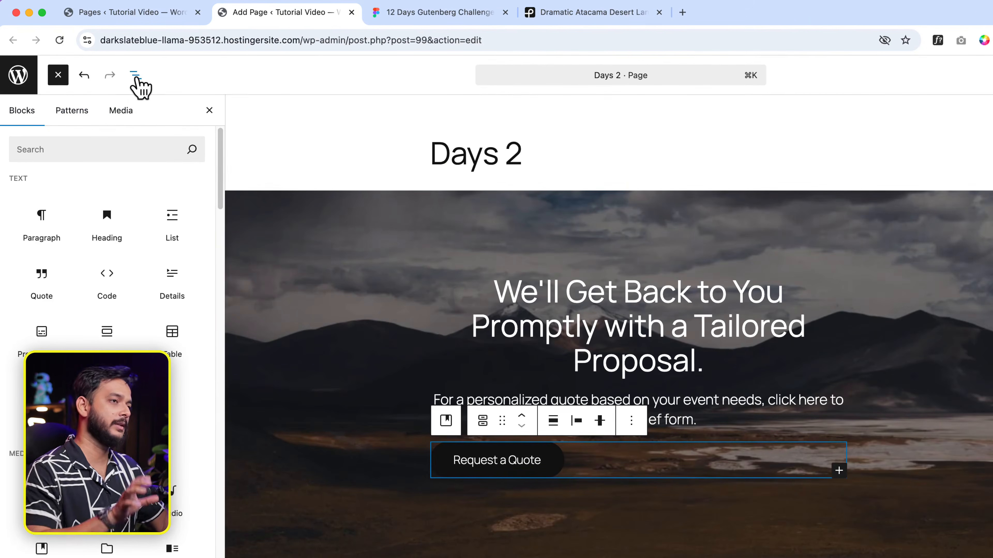
Step: Add the 'Vegan - Delicious Fully - Prepared' tagline as a paragraph after the button
left_click(135, 75)
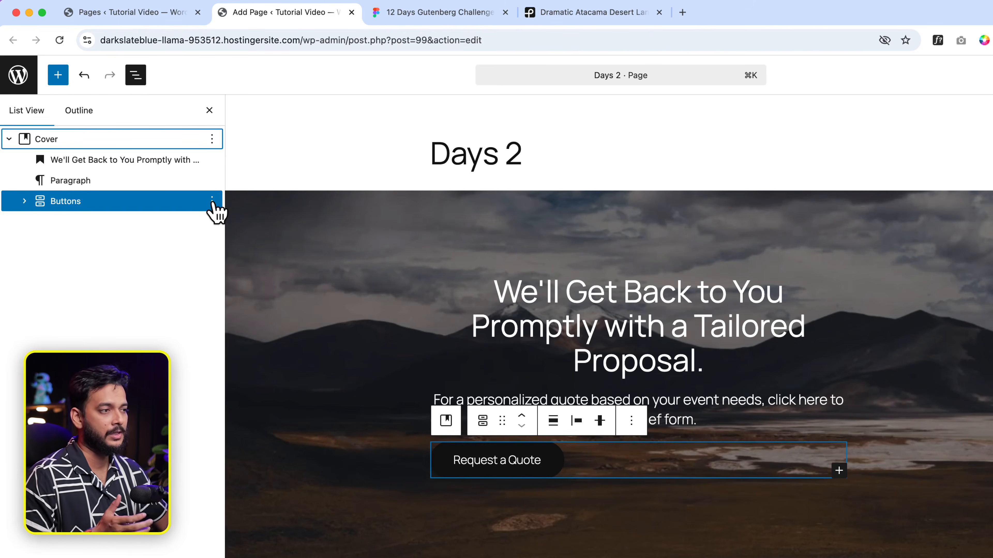
left_click(211, 201)
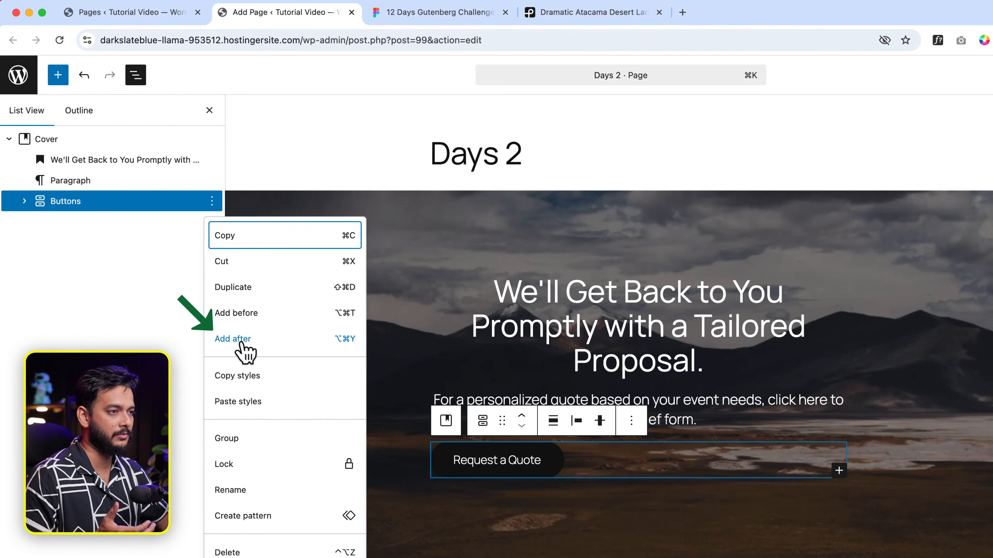
left_click(233, 339)
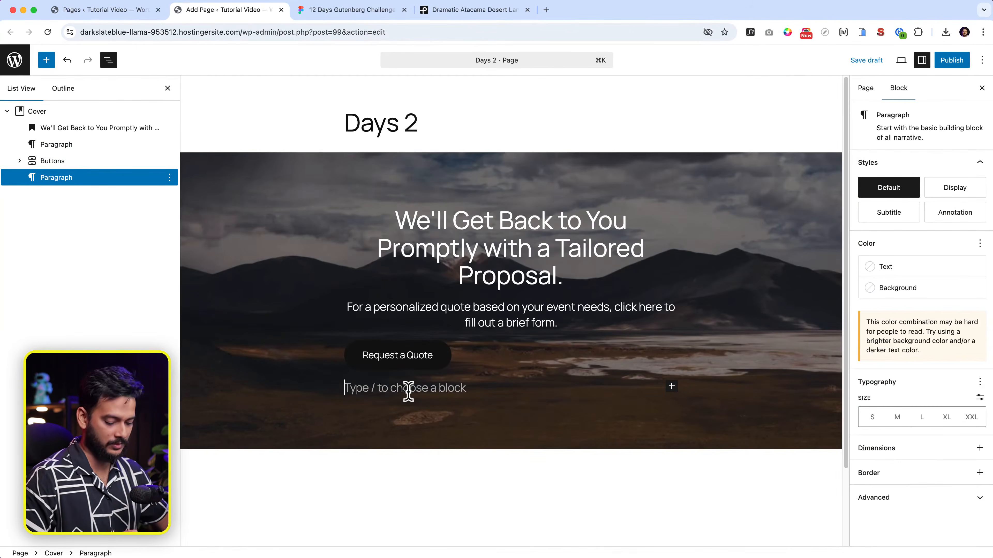
type("Vegan - Delicious Fully - Prepared")
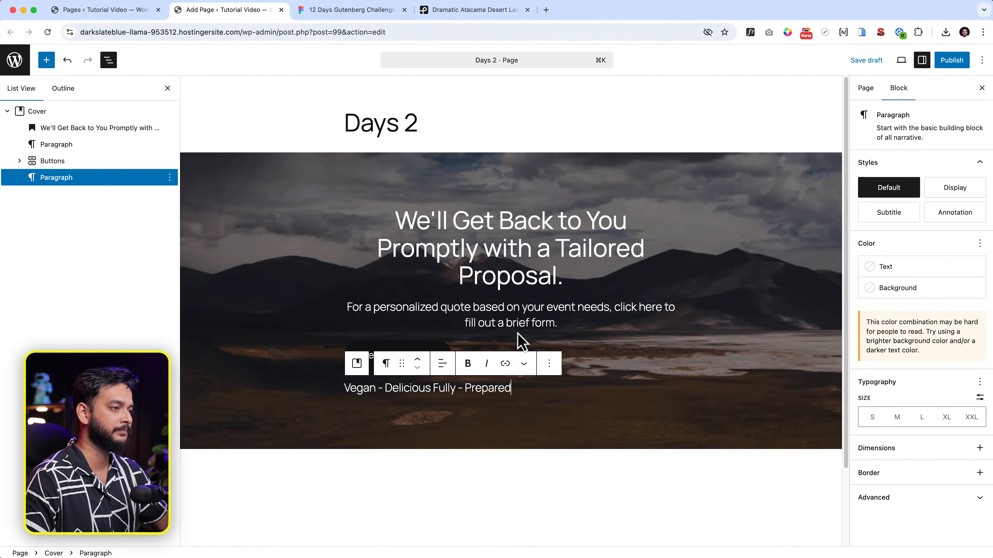
Step: Centre the Request a Quote button and the tagline, then save the draft
left_click(136, 163)
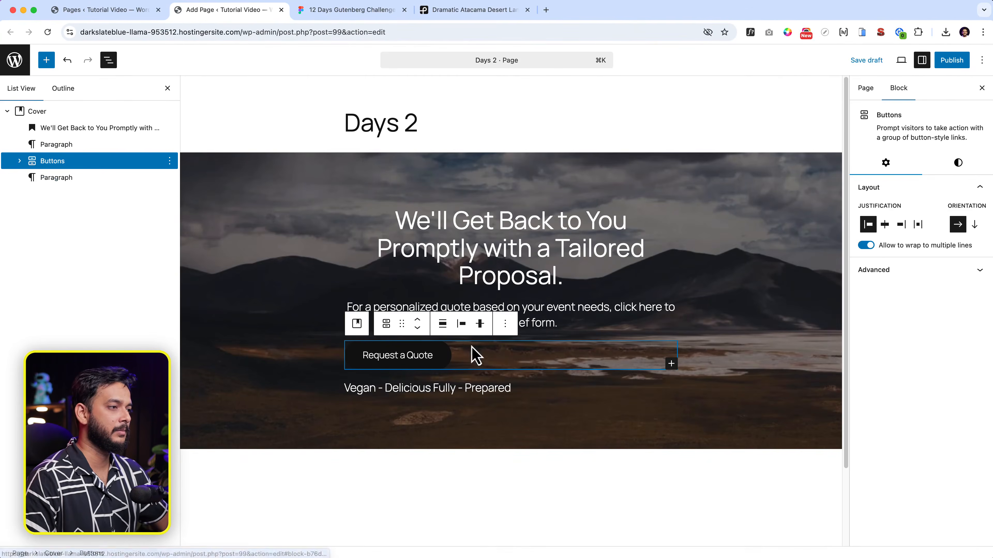
left_click(462, 324)
left_click(495, 380)
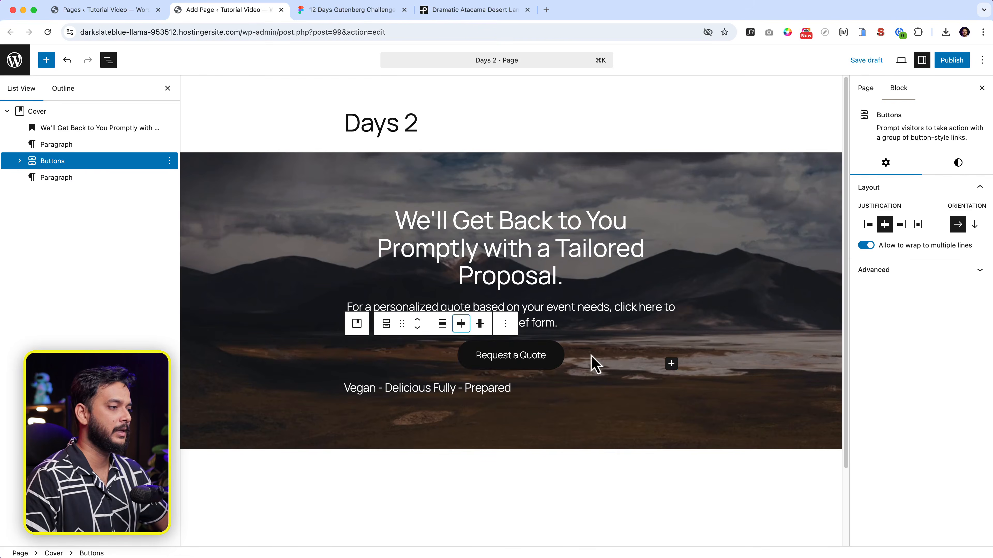
left_click(518, 385)
left_click(444, 364)
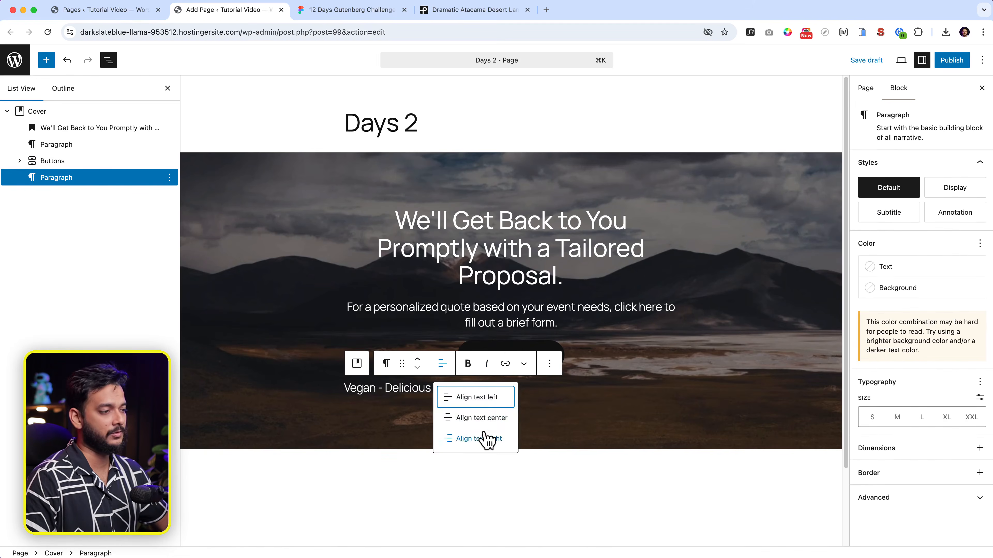
left_click(488, 417)
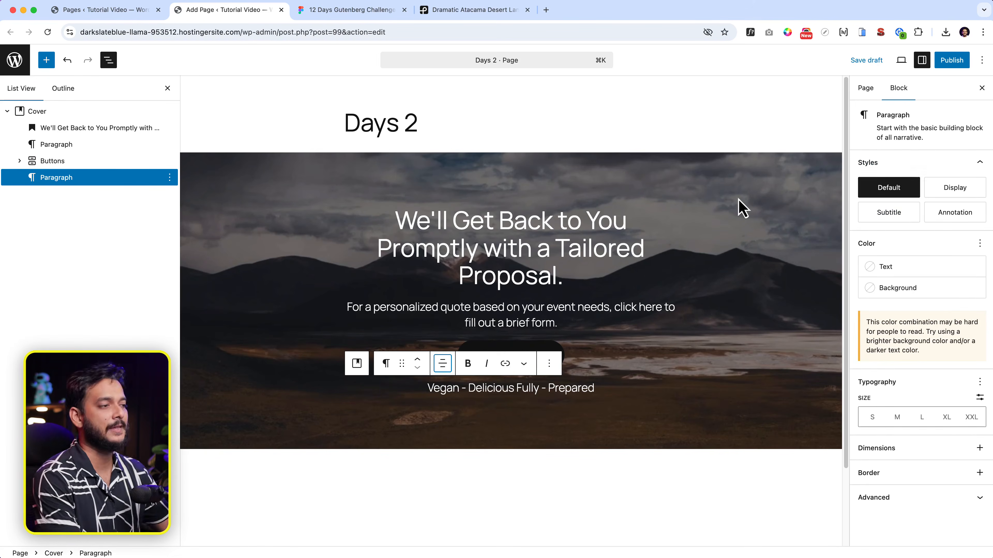
key("super+s")
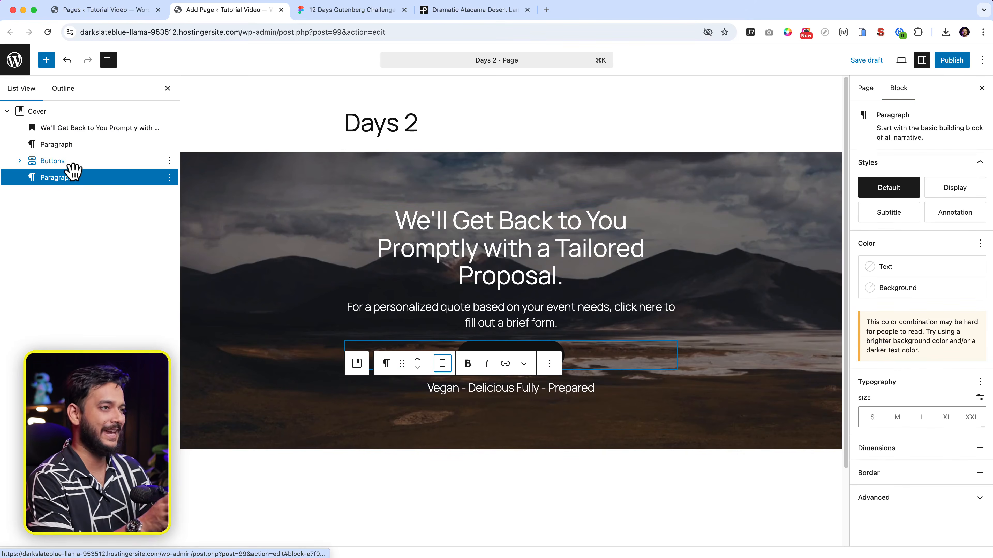
Step: Set the tagline's font size to S
left_click(579, 387)
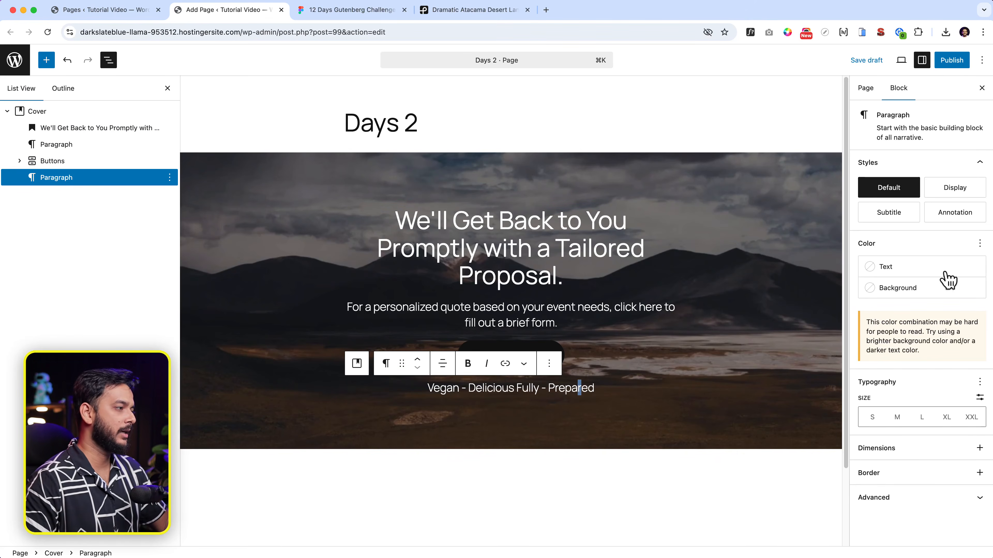
left_click(897, 419)
left_click(872, 417)
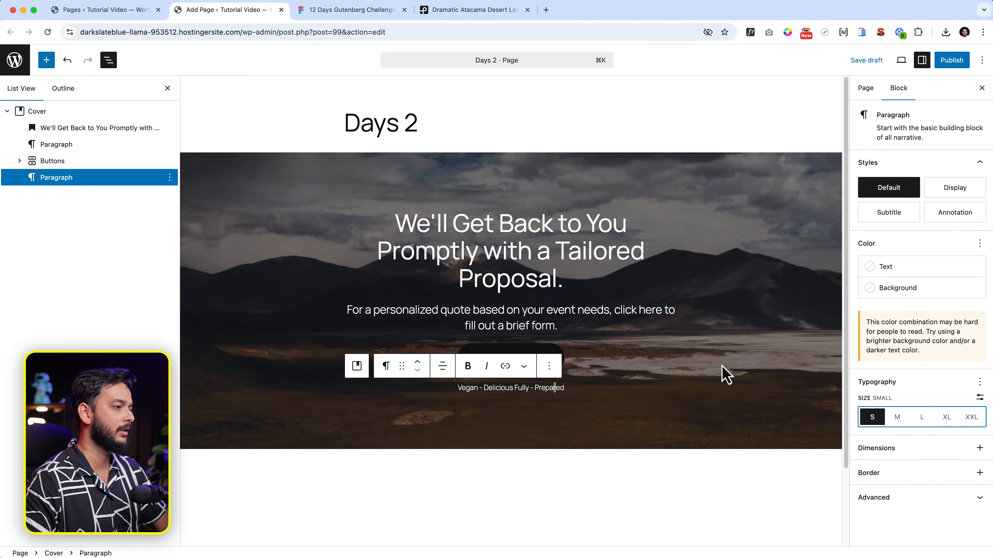
Step: Copy the quote button's fill colour code from the Figma design
left_click(526, 346)
left_click(352, 10)
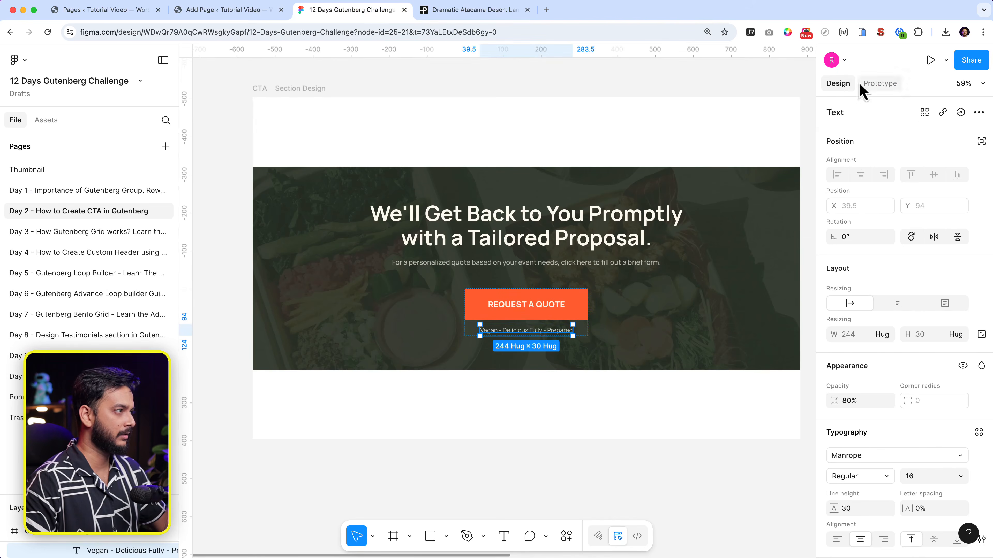
scroll(932, 494, "down", 5)
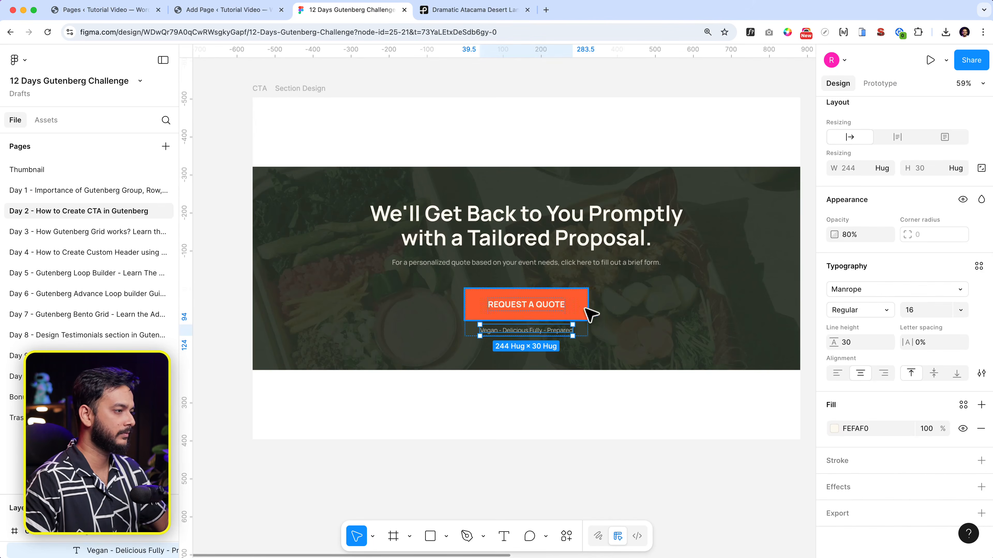
left_click(585, 313)
left_click(854, 398)
key("super+c")
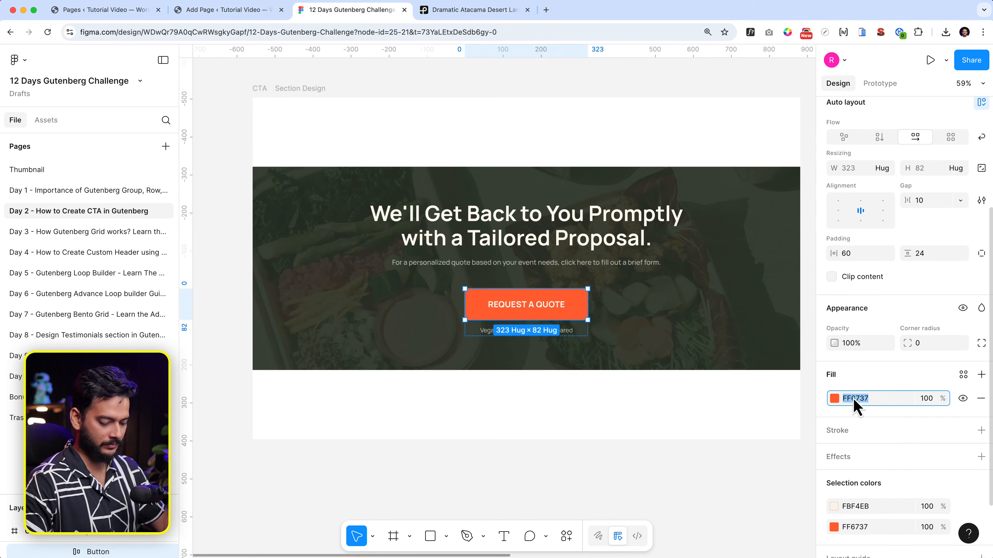
left_click(235, 14)
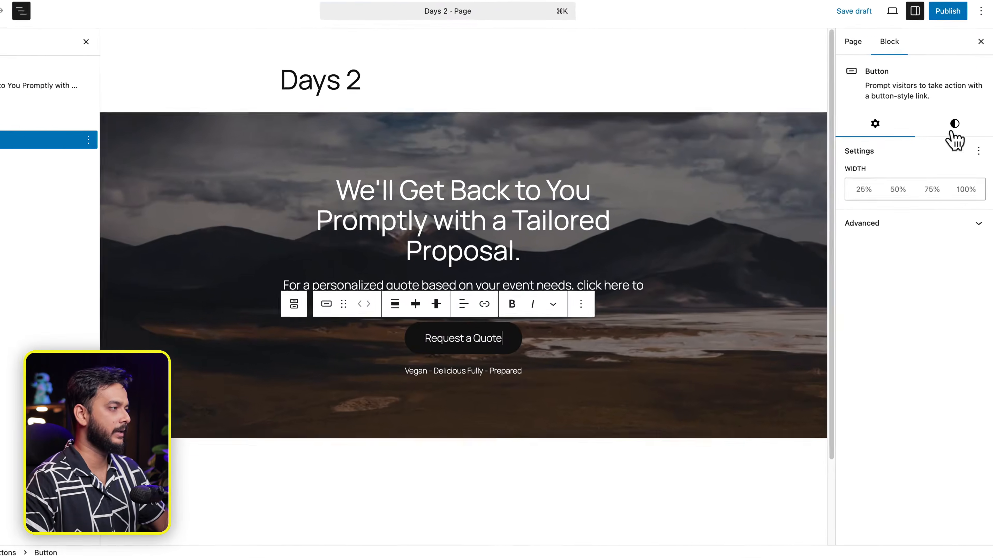
Step: Set the button background to custom hex colour FF6737
left_click(958, 162)
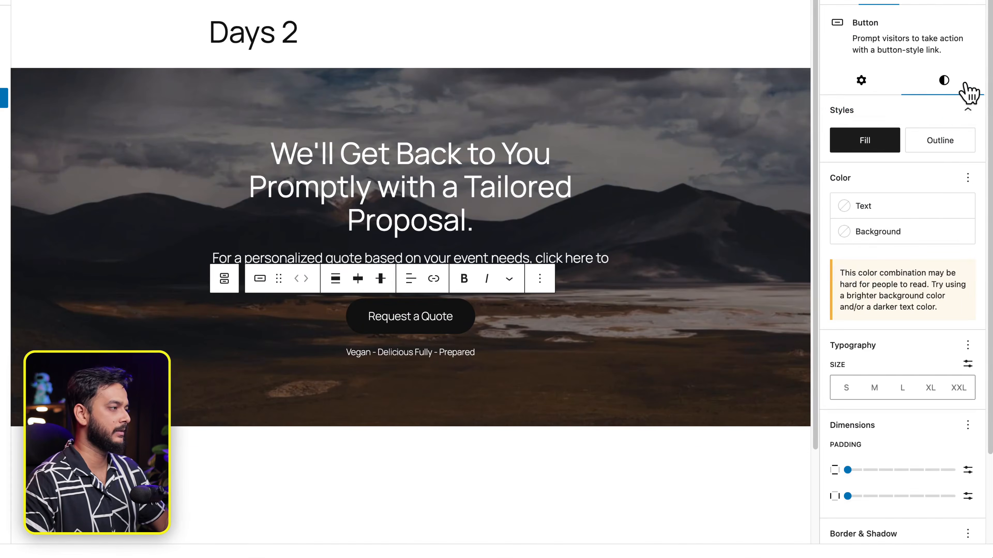
left_click(887, 244)
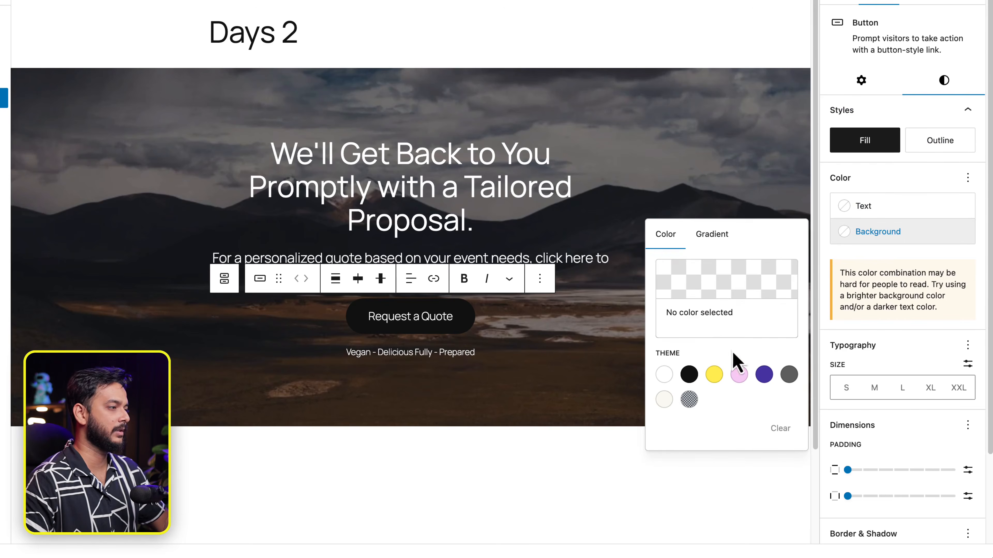
left_click(719, 275)
double_click(531, 482)
key("super+v")
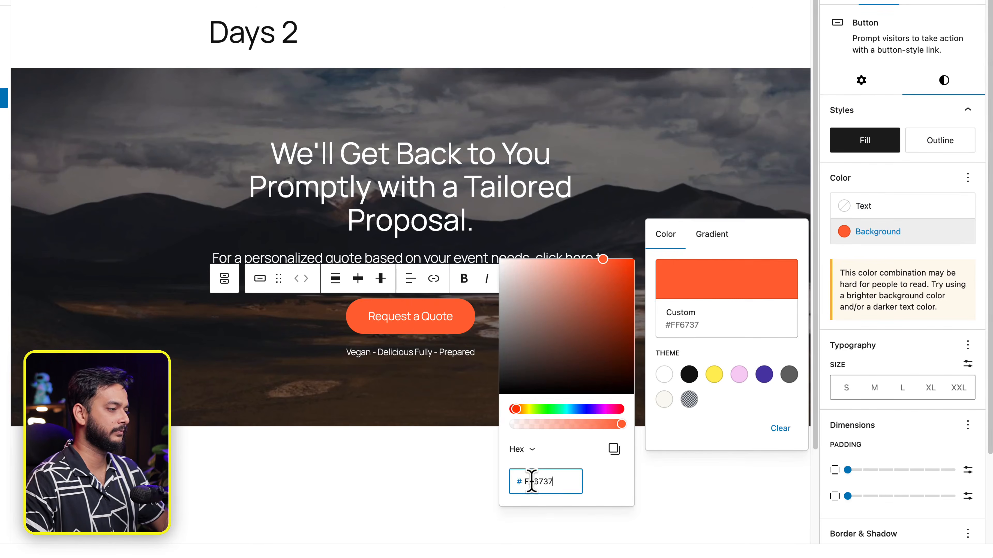
left_click(926, 432)
Step: Set the button's border radius to 0 and check the subtext styling in Figma
scroll(924, 426, "down", 3)
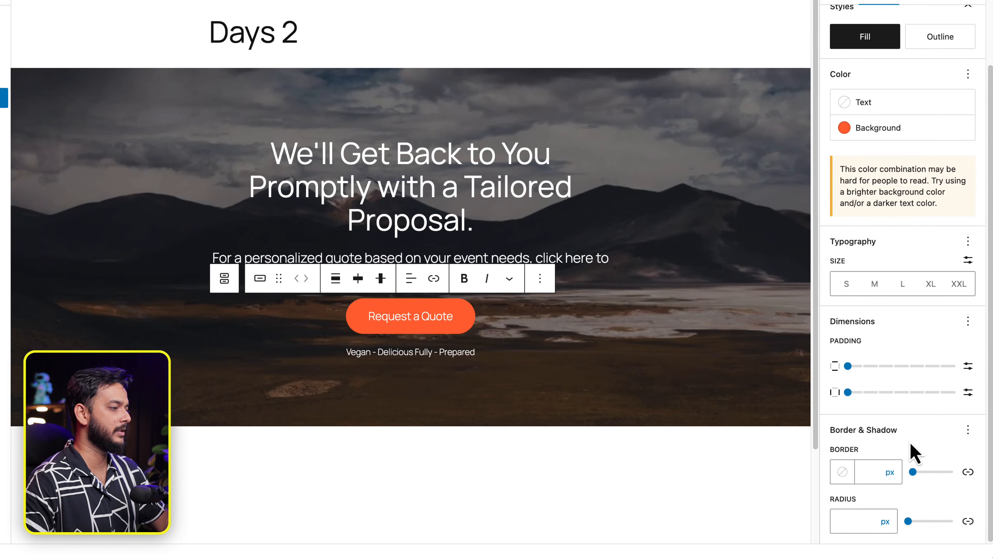
left_click(851, 522)
type("0")
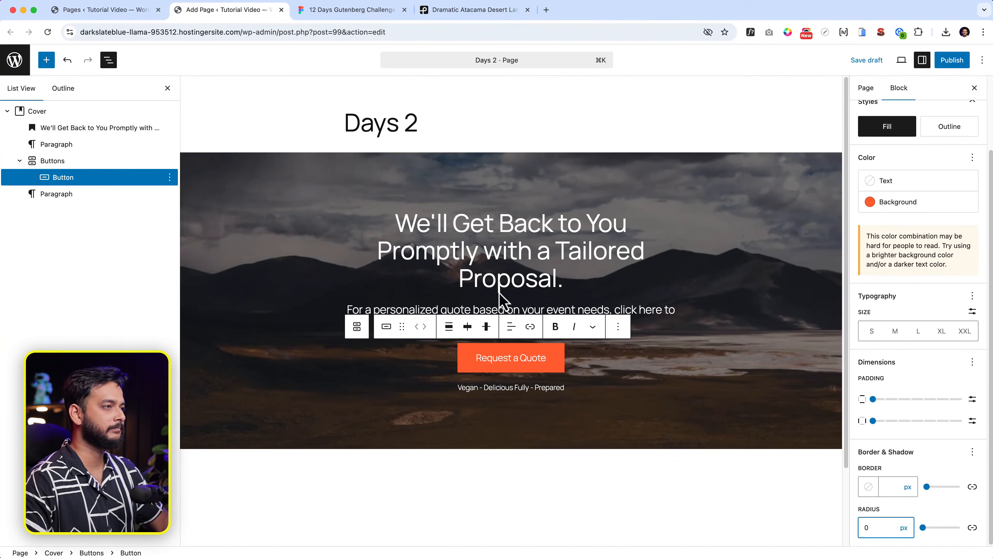
left_click(355, 12)
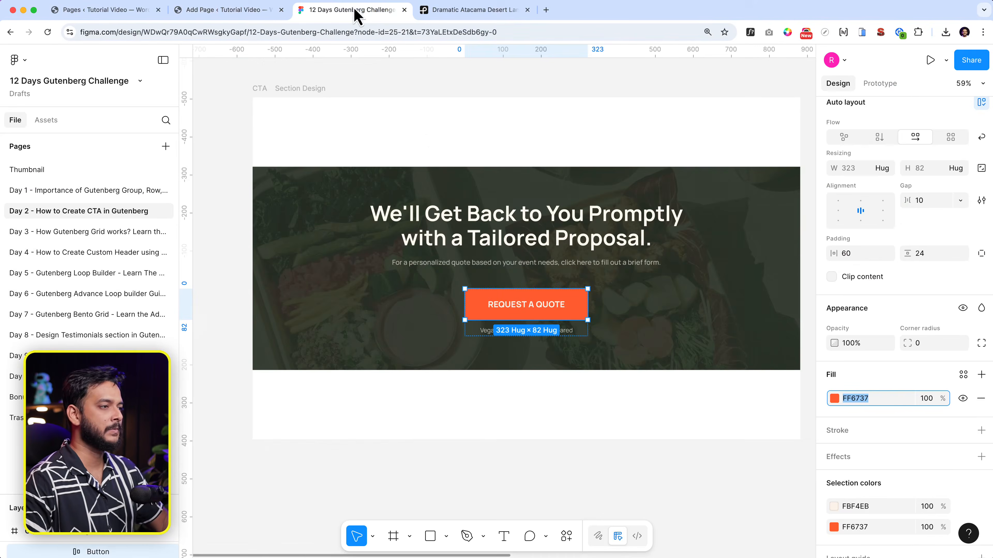
left_click(503, 262)
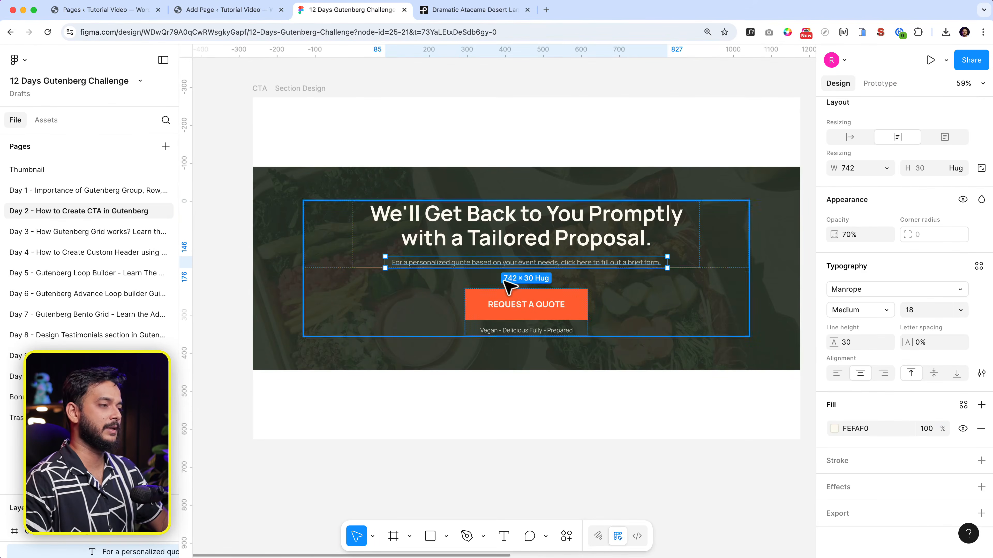
left_click(219, 10)
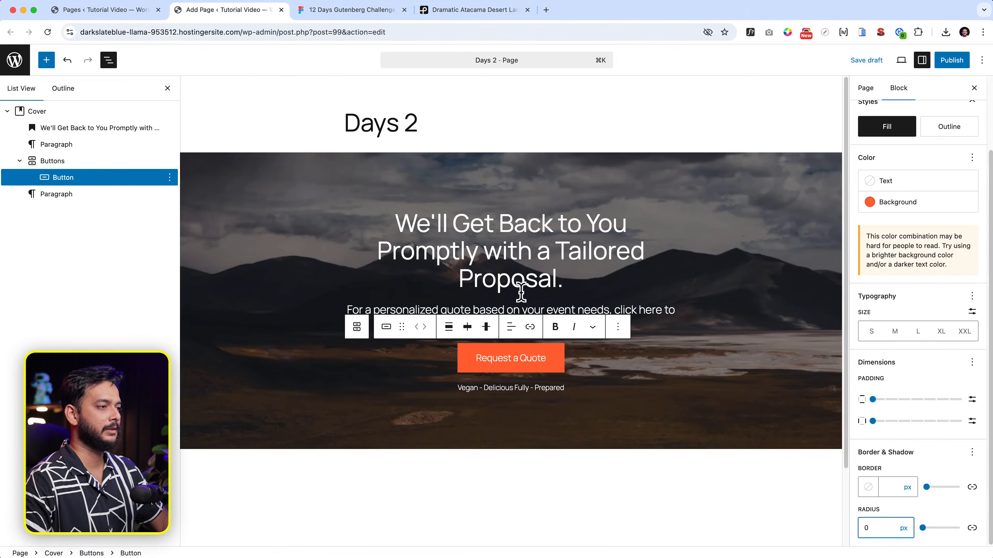
Step: Set the subtext font size to S, then compare the heading and cover with Figma
left_click(521, 305)
left_click(896, 419)
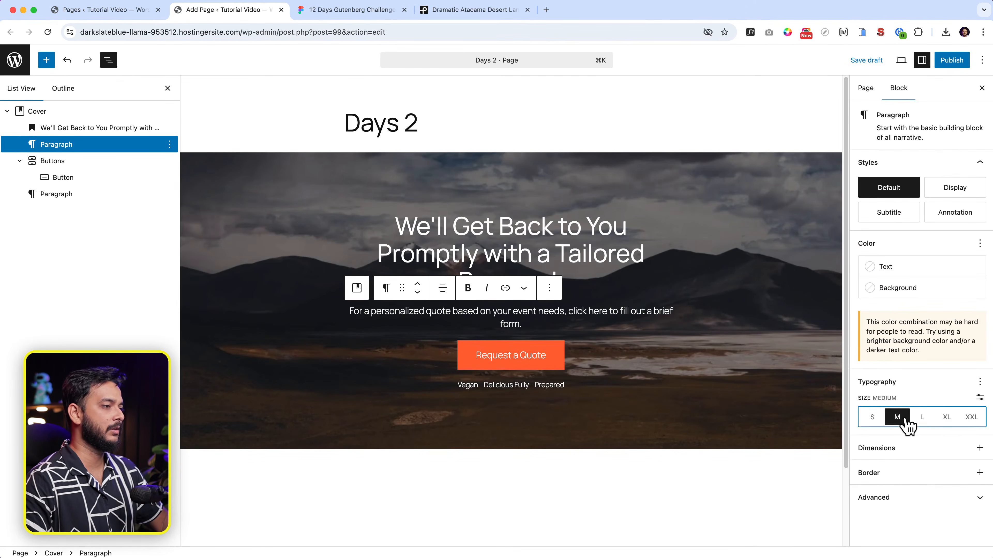
left_click(872, 417)
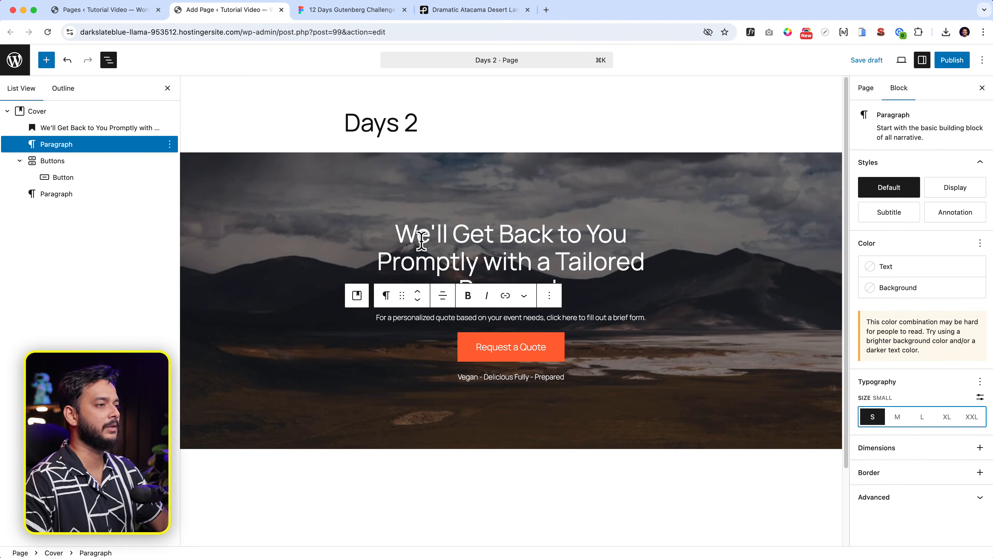
left_click(431, 235)
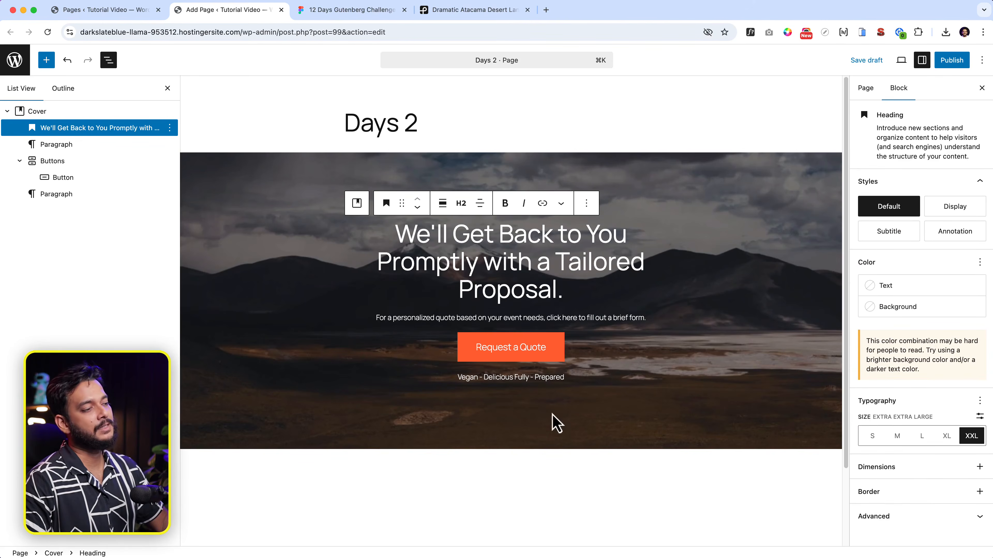
left_click(781, 341)
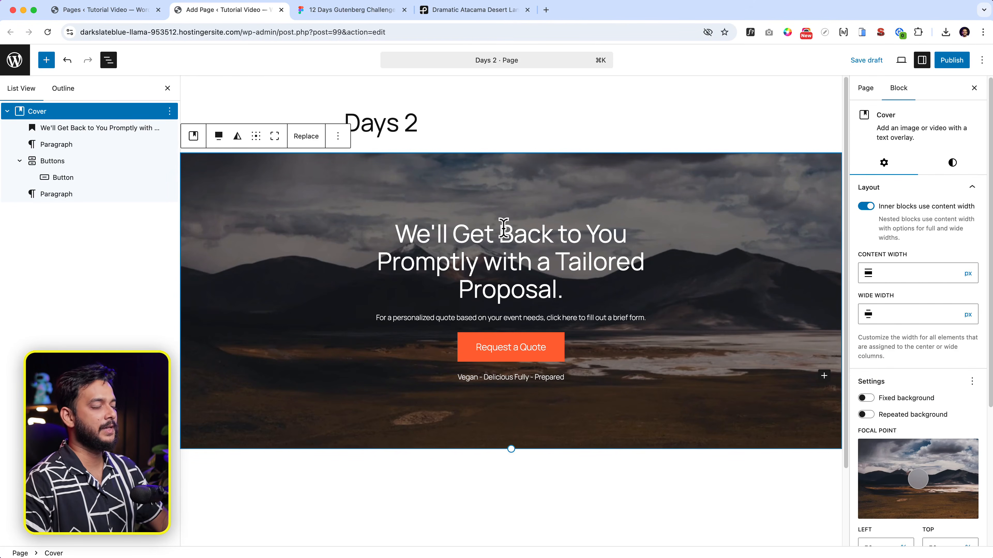
left_click(312, 13)
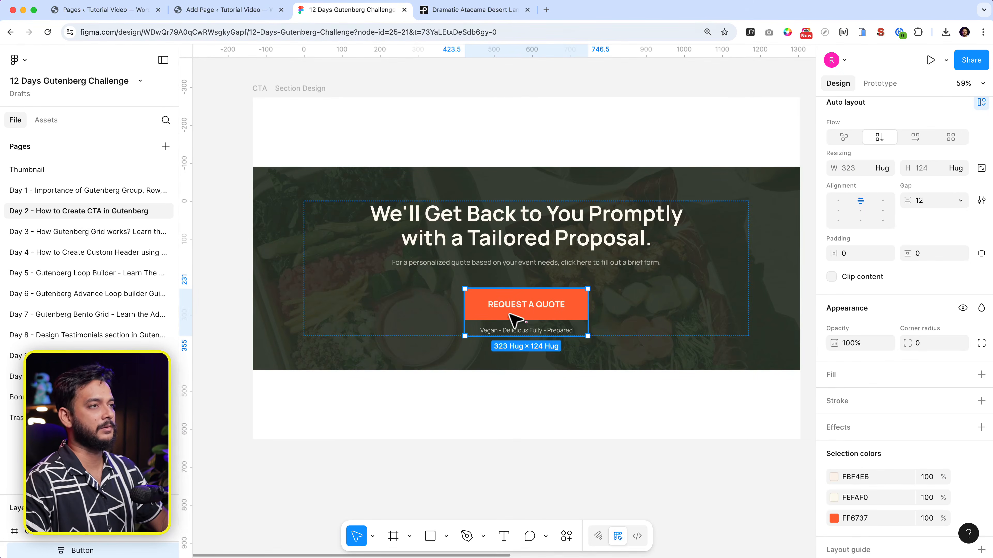
left_click(222, 10)
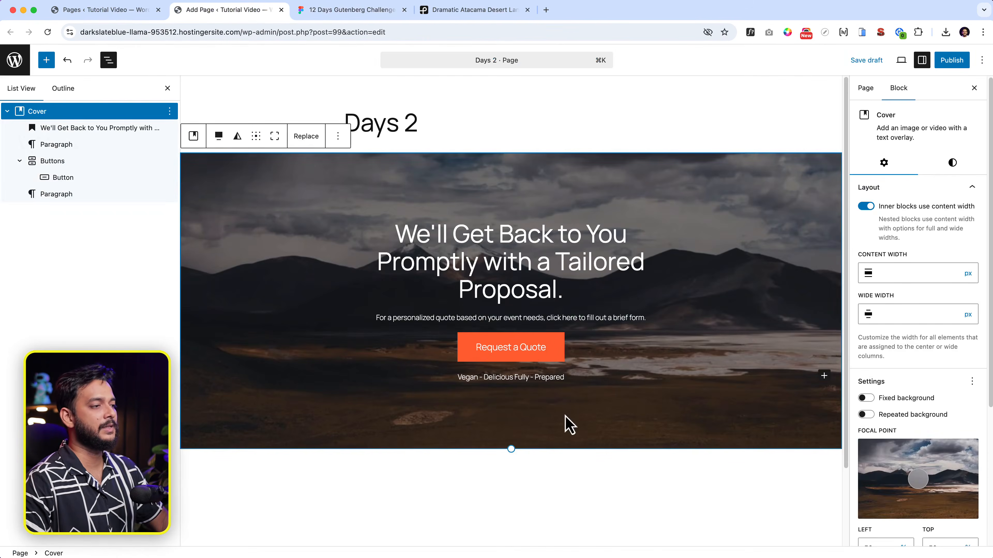
Step: Group the Request a Quote button and tagline together into a Stack
left_click(536, 358)
left_click(50, 161)
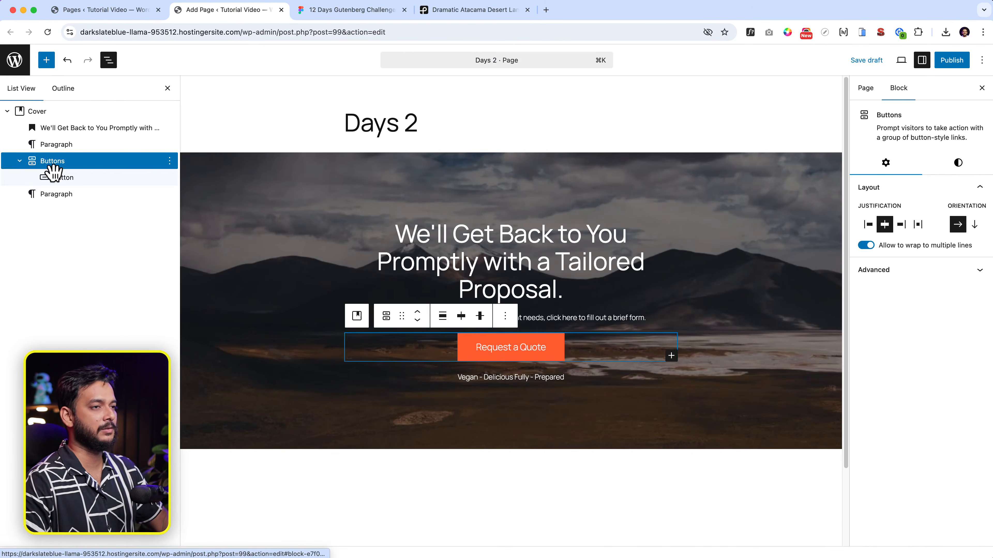
left_click(57, 195, "shift")
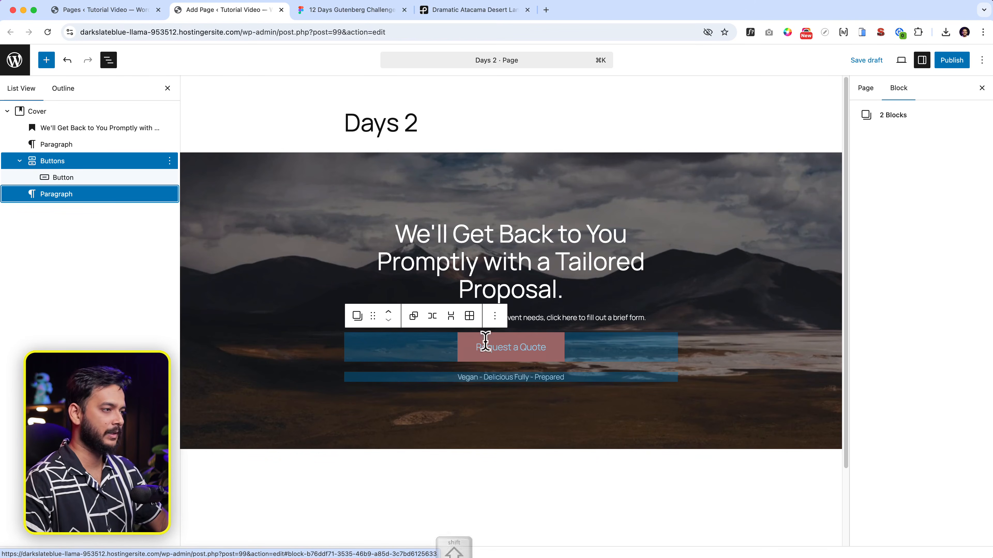
left_click(450, 316)
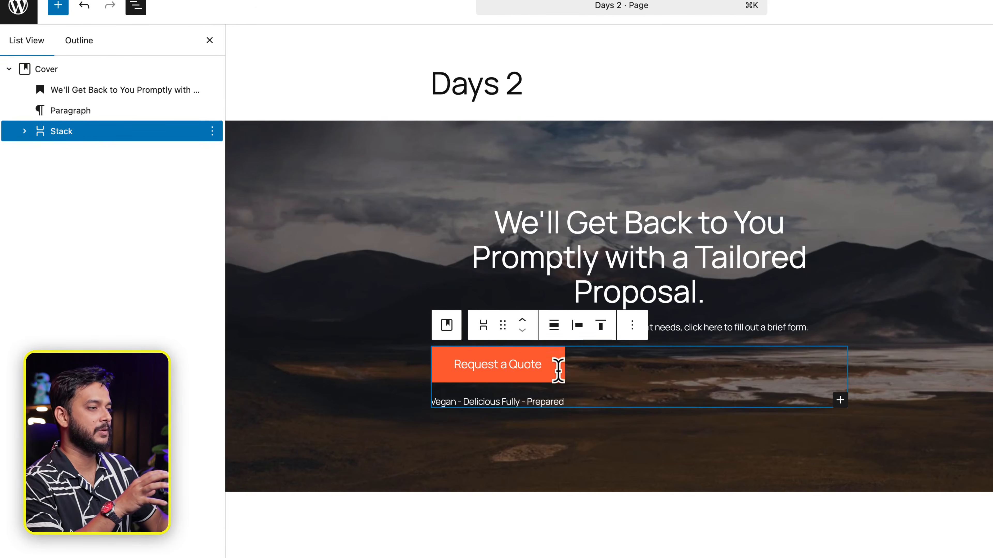
Step: Set the tagline's text alignment to left, after briefly trying right
left_click(555, 369)
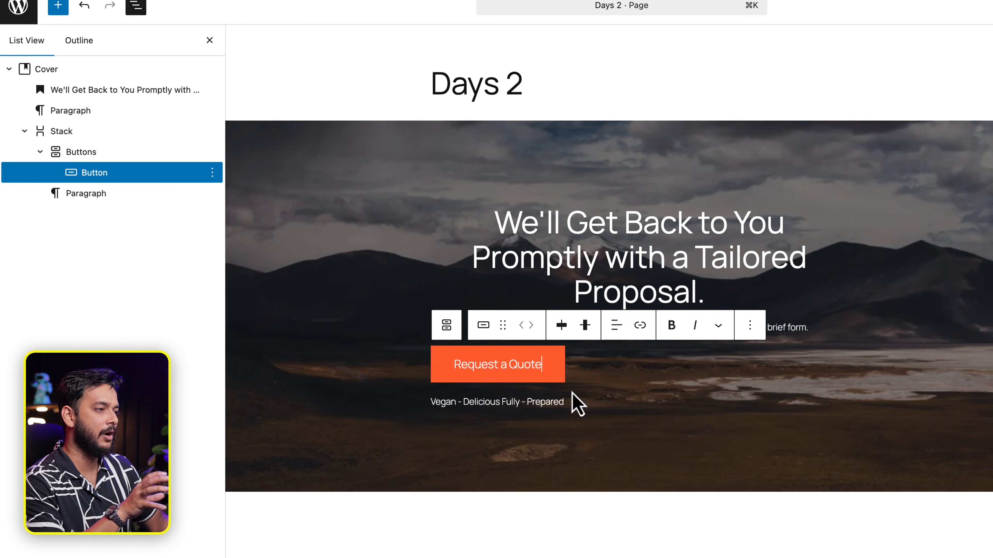
left_click(556, 400)
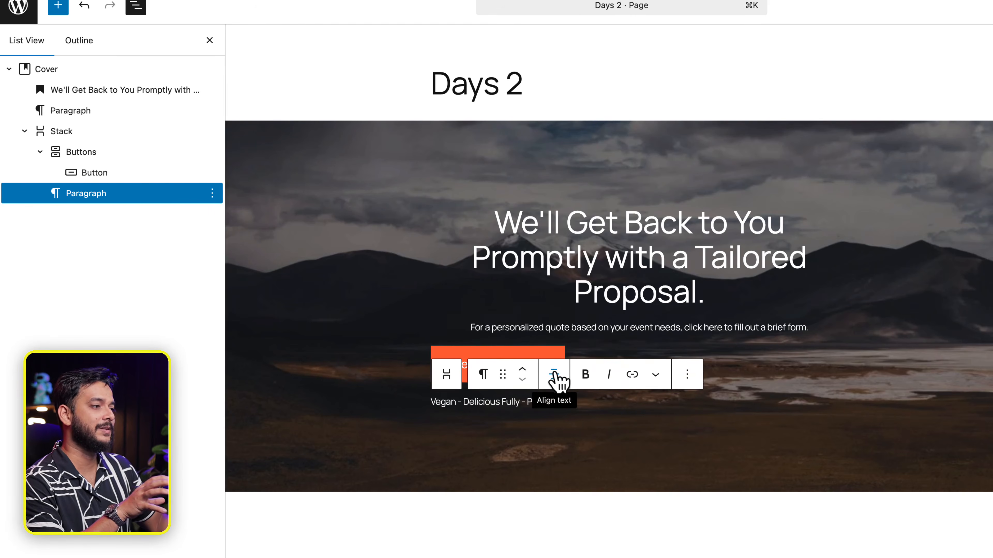
left_click(554, 374)
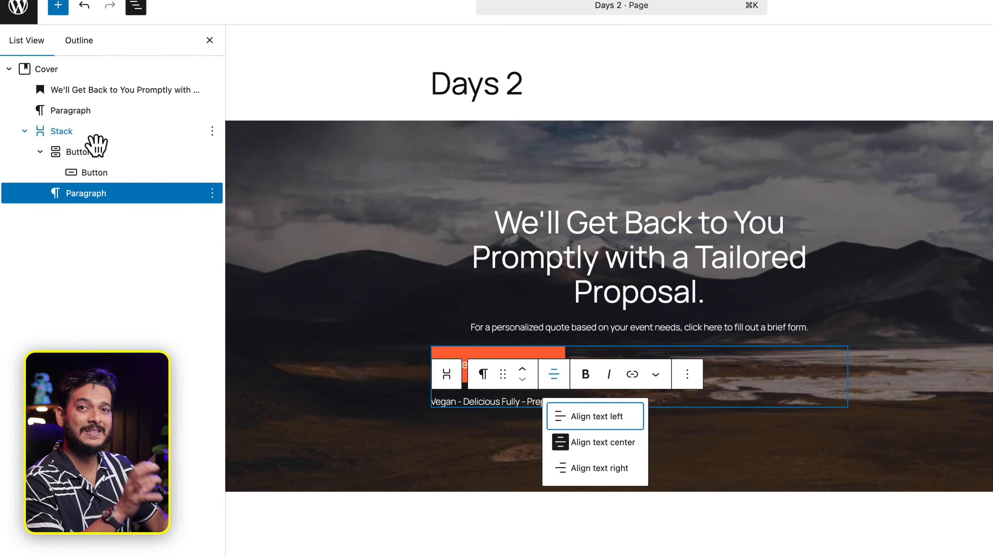
left_click(589, 419)
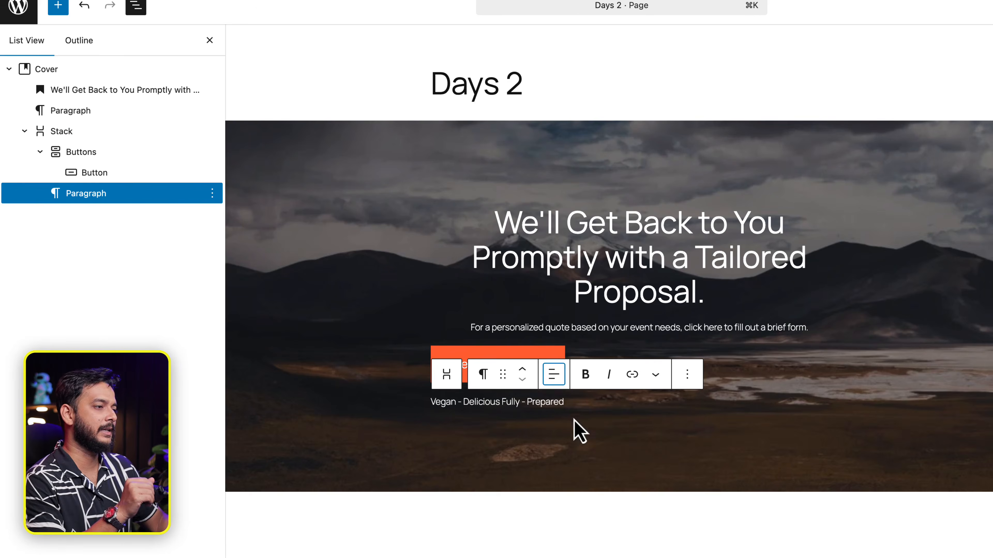
left_click(552, 376)
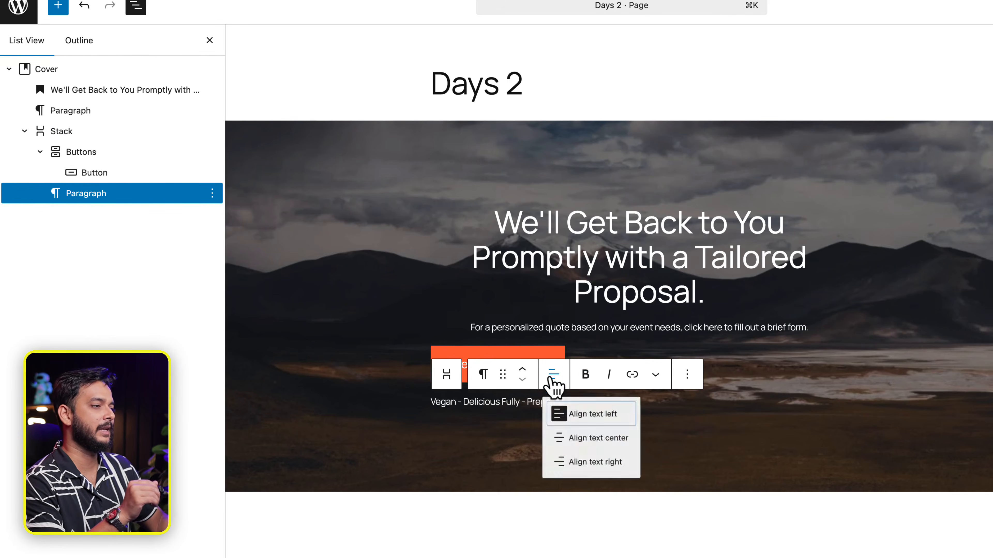
left_click(572, 464)
left_click(551, 377)
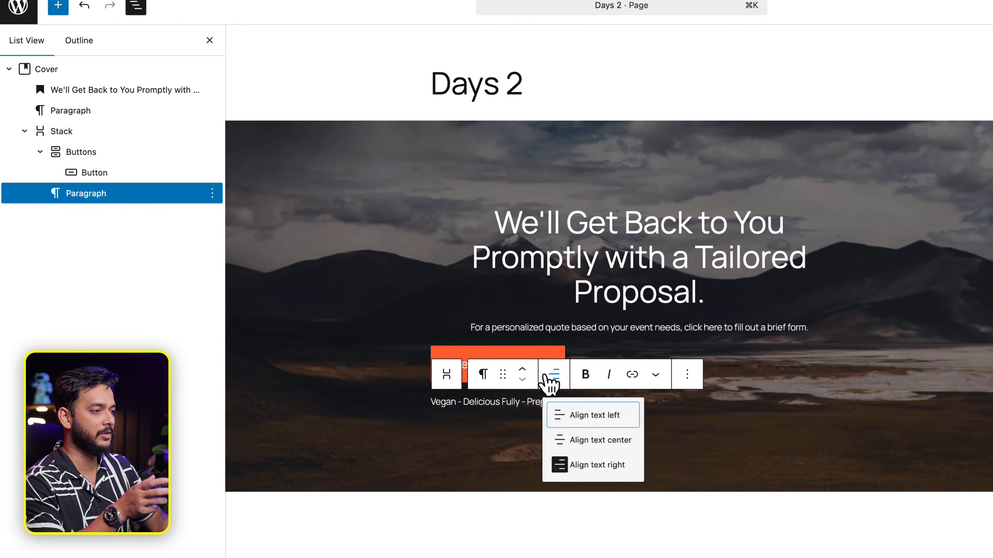
left_click(589, 417)
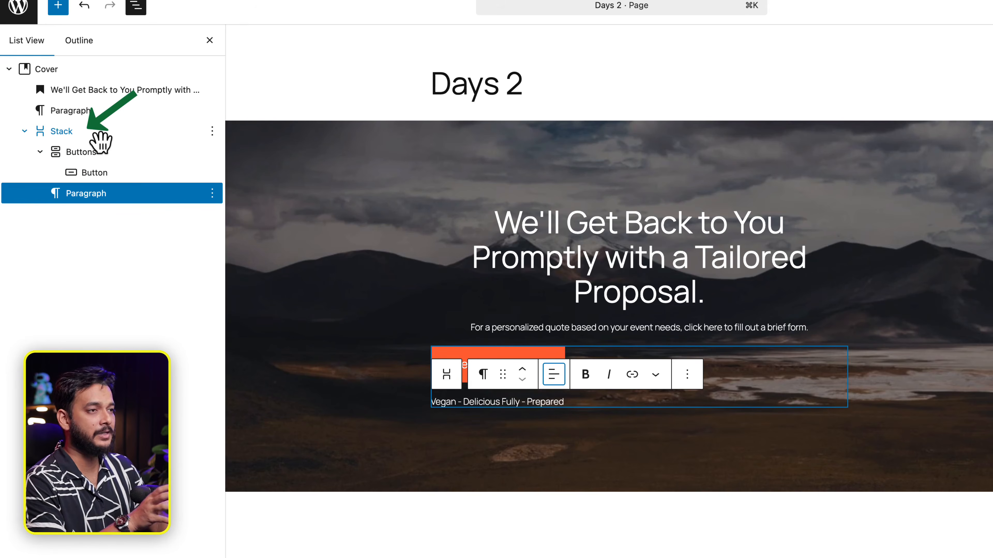
Step: Select the button-and-tagline Stack and justify its items to the centre
left_click(98, 135)
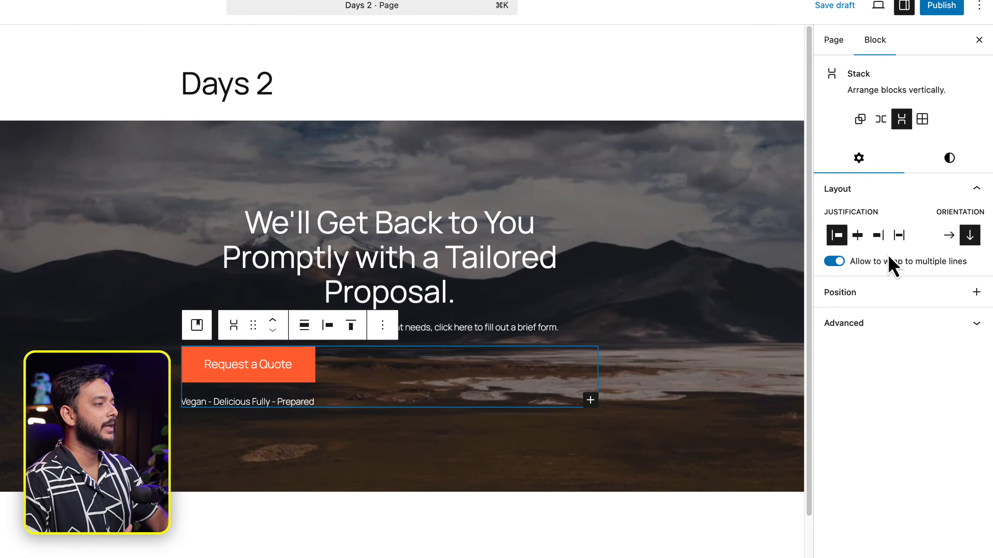
left_click(858, 236)
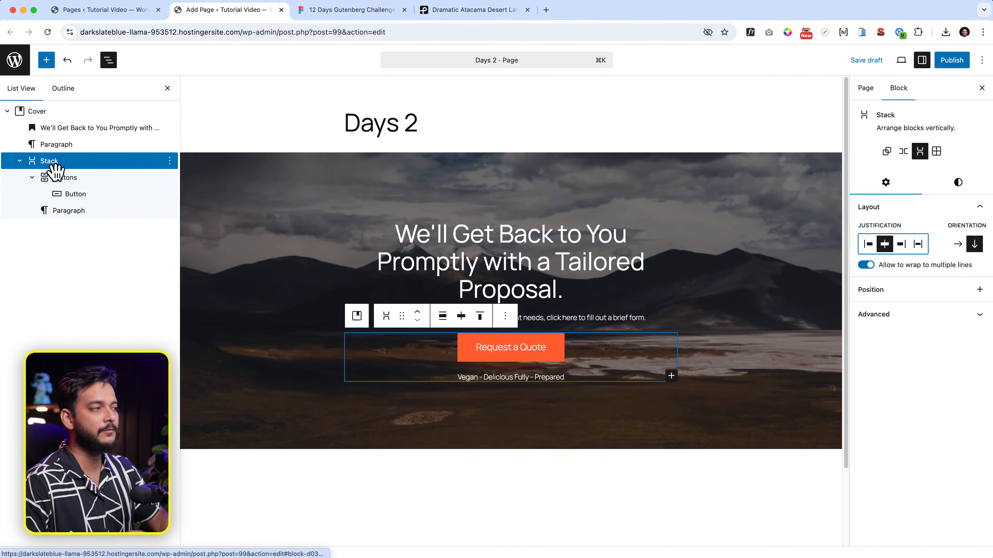
Step: Set the Stack's block spacing to the Tiny preset after briefly trying a custom 10
left_click(961, 186)
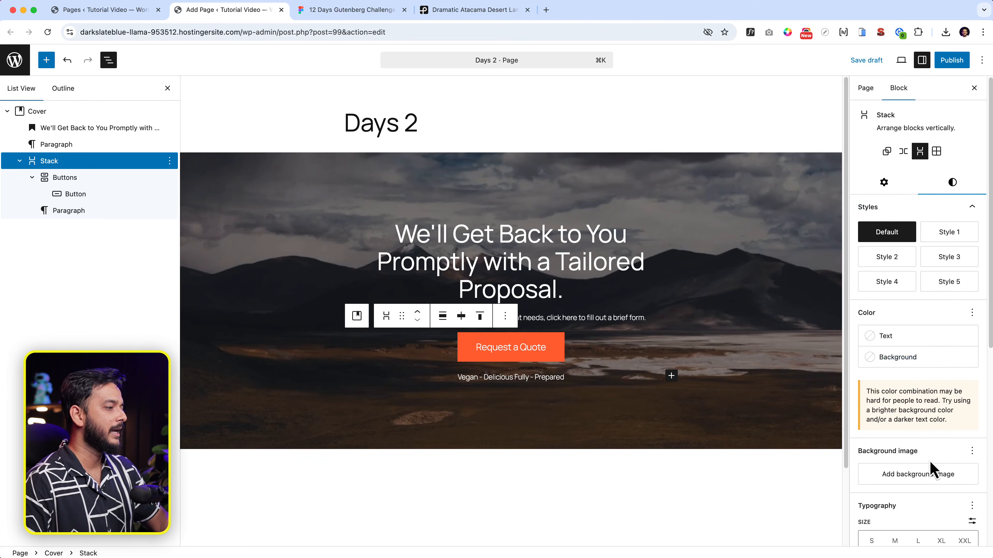
scroll(913, 452, "down", 10)
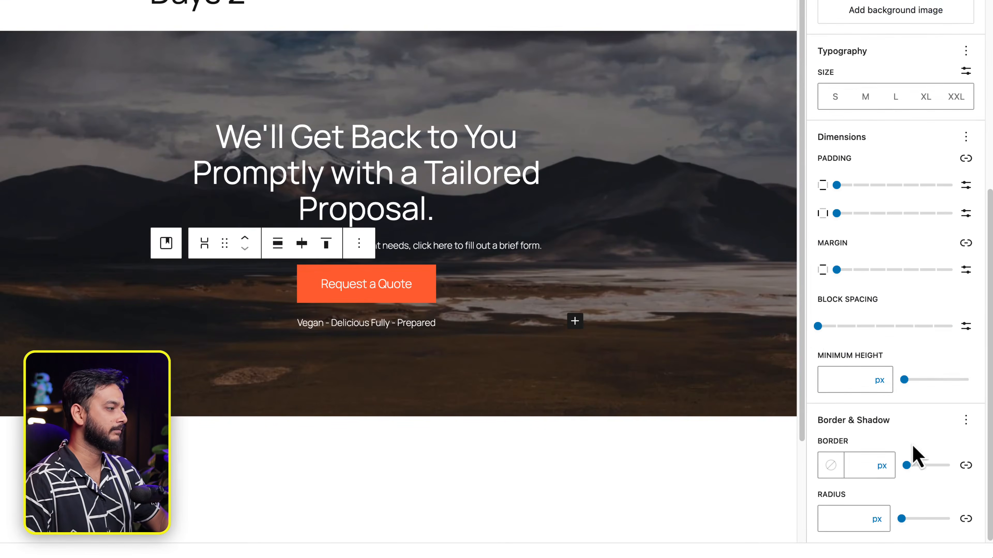
left_click_drag(818, 326, 835, 339)
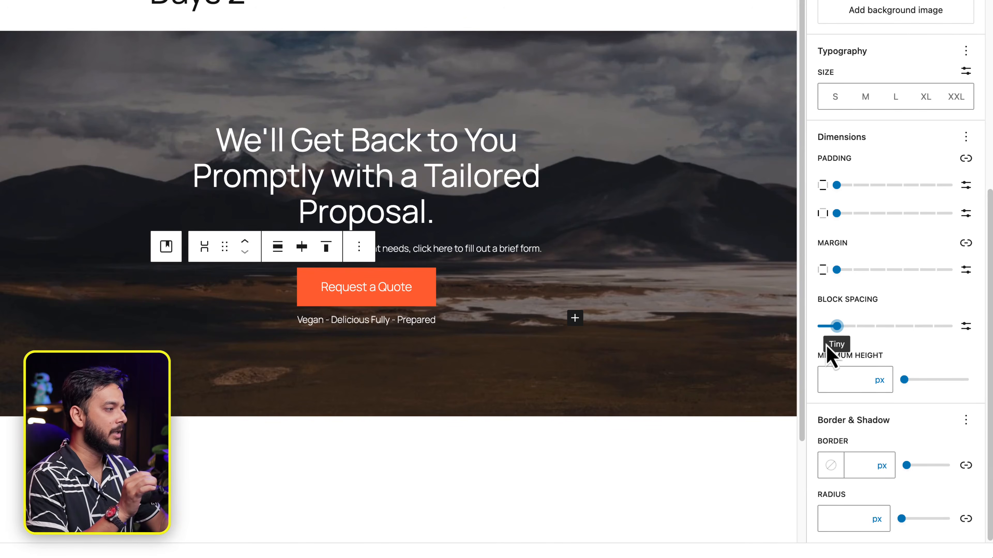
left_click(966, 327)
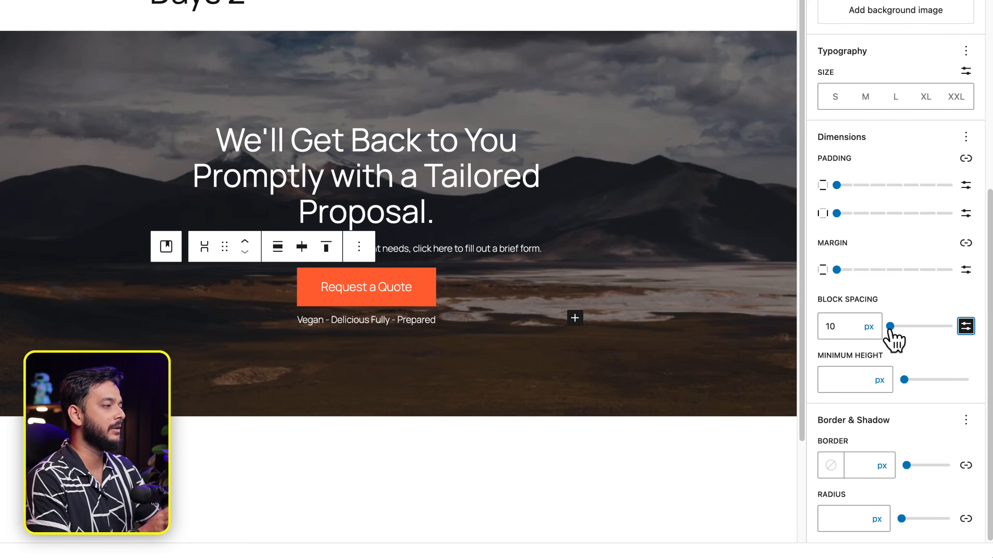
left_click(830, 324)
type("10")
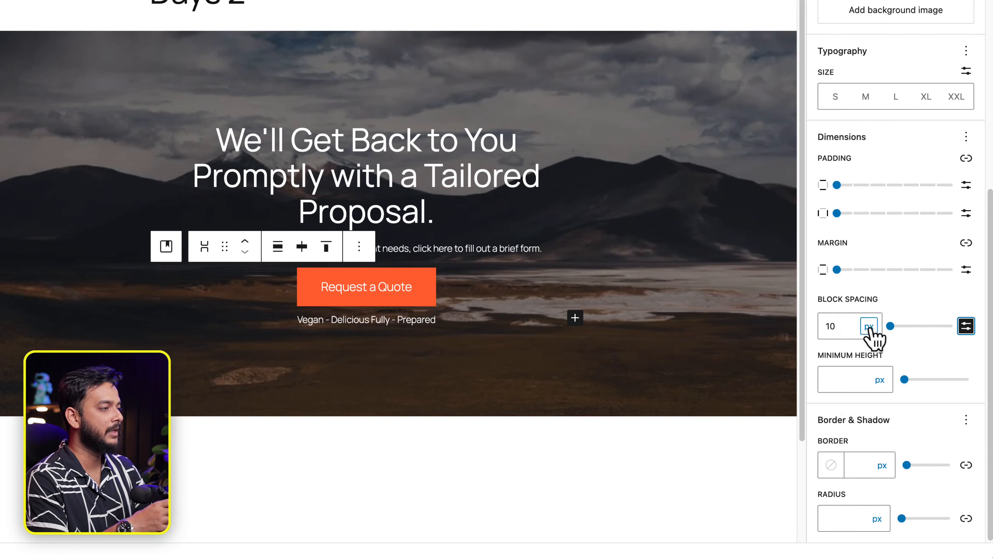
left_click(870, 327)
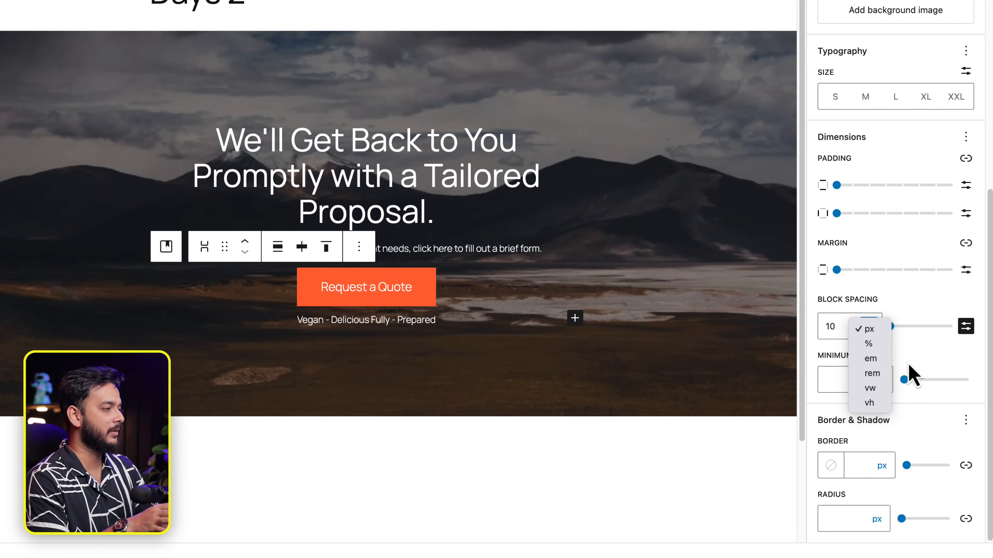
left_click(966, 326)
left_click(965, 326)
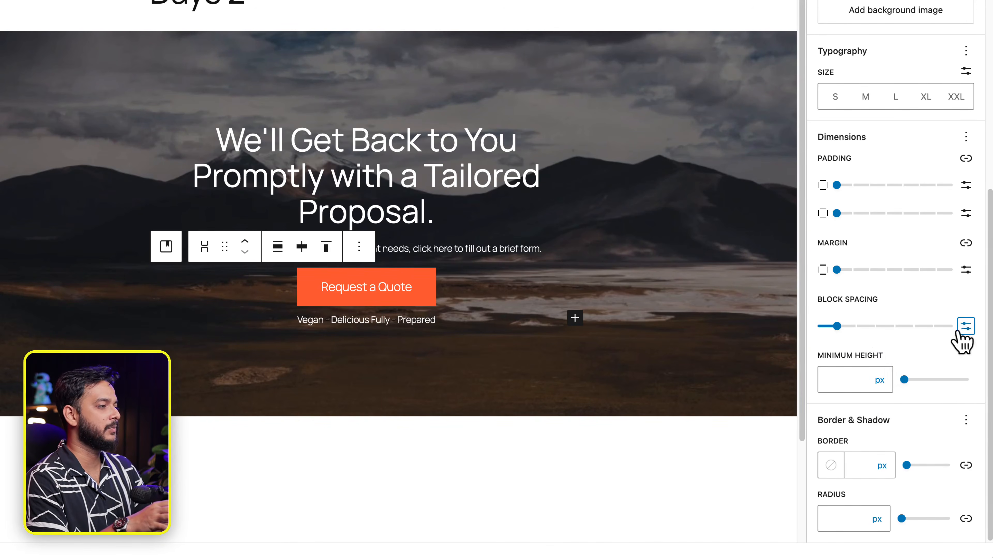
left_click(837, 326)
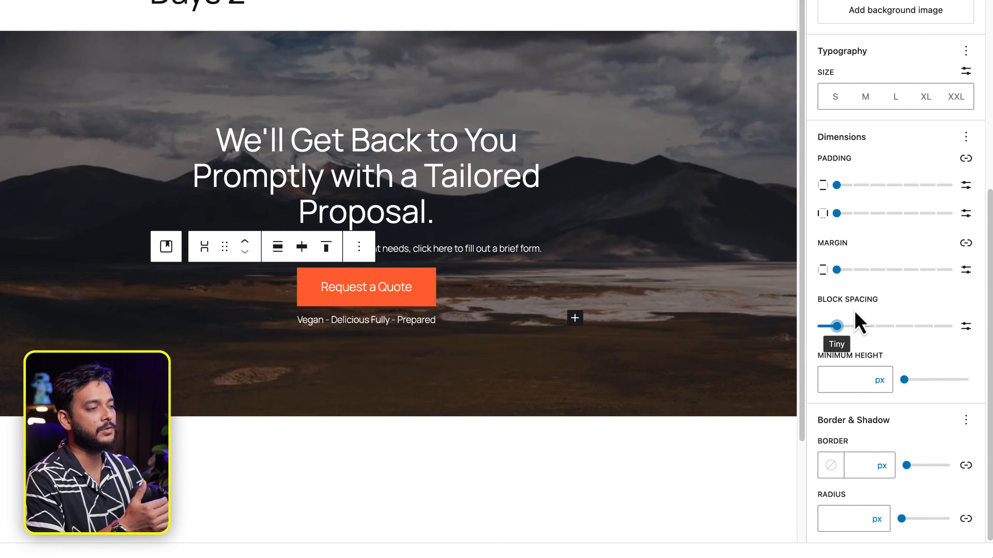
left_click(397, 319)
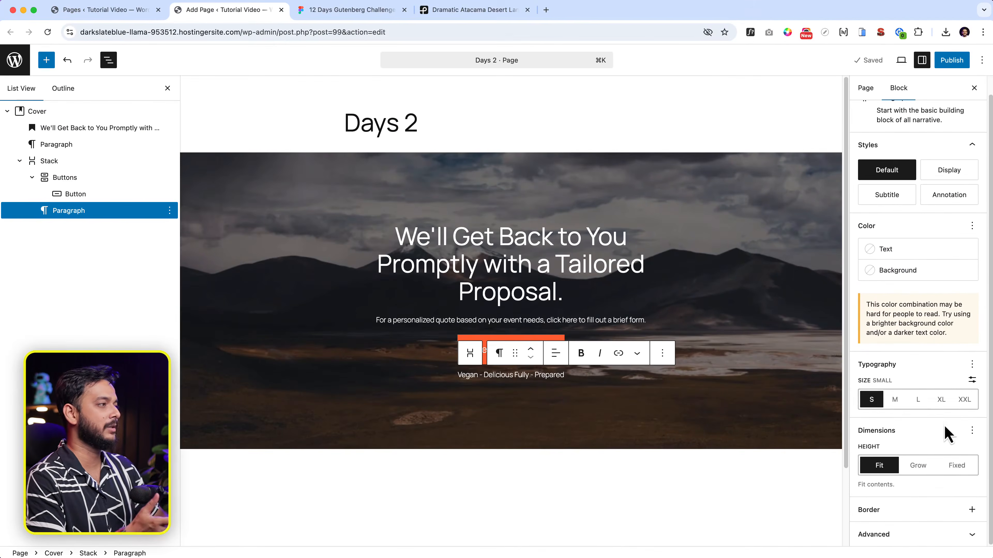
scroll(944, 426, "up", 1)
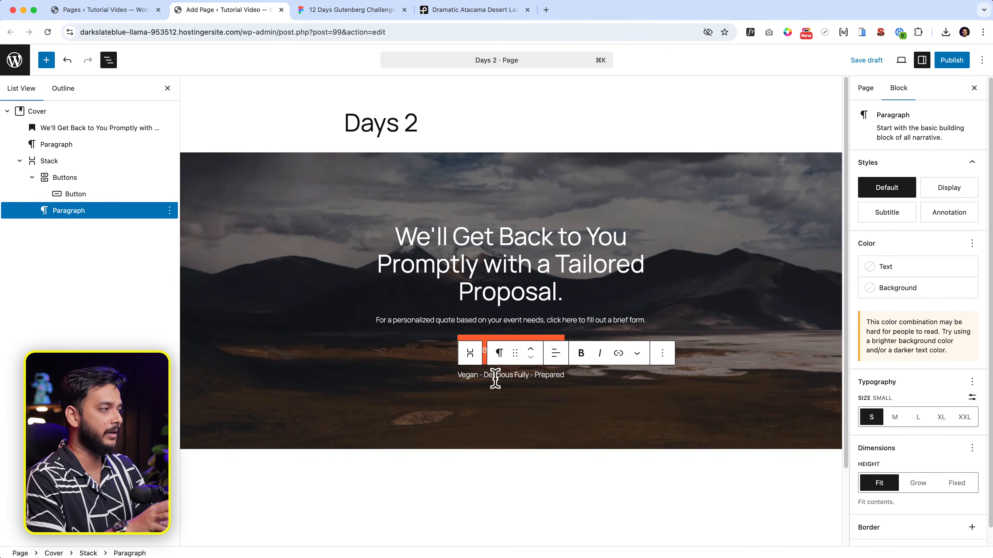
left_click(972, 527)
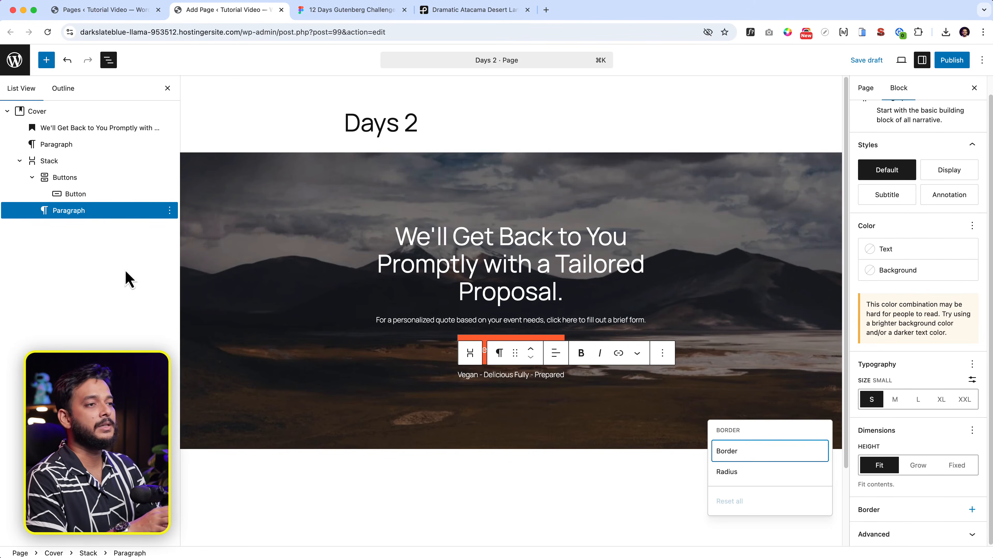
left_click(93, 178)
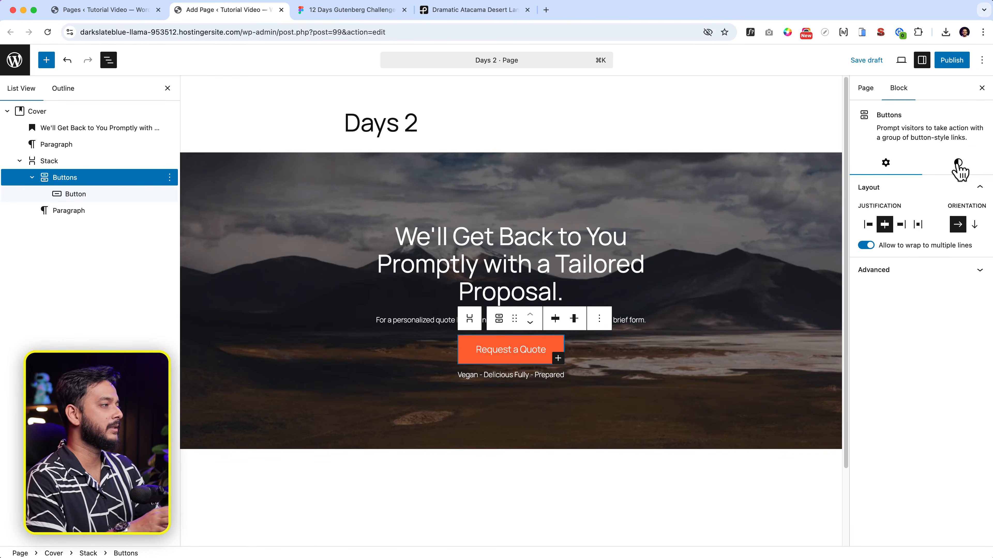
left_click(952, 173)
left_click_drag(873, 355, 937, 375)
left_click(603, 376)
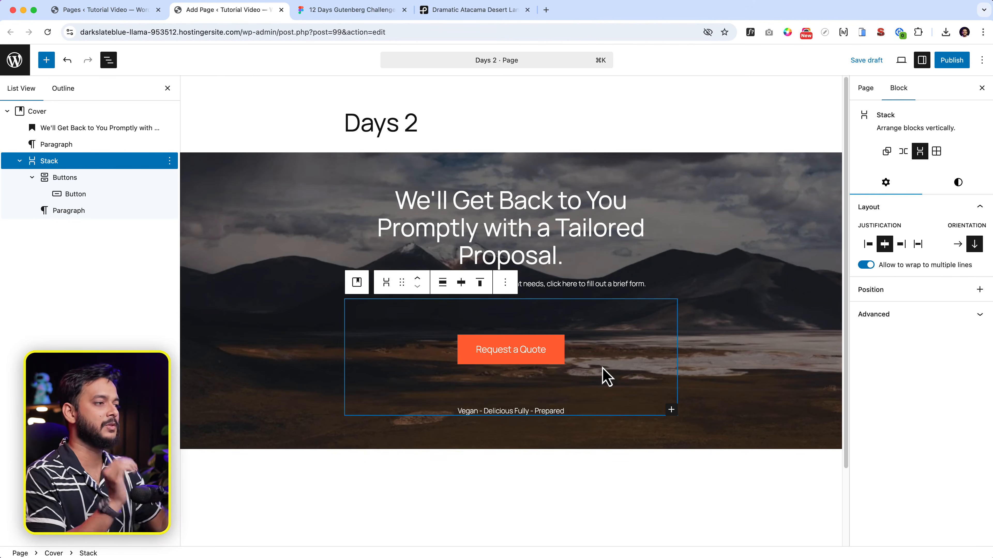
left_click(959, 184)
scroll(910, 450, "down", 4)
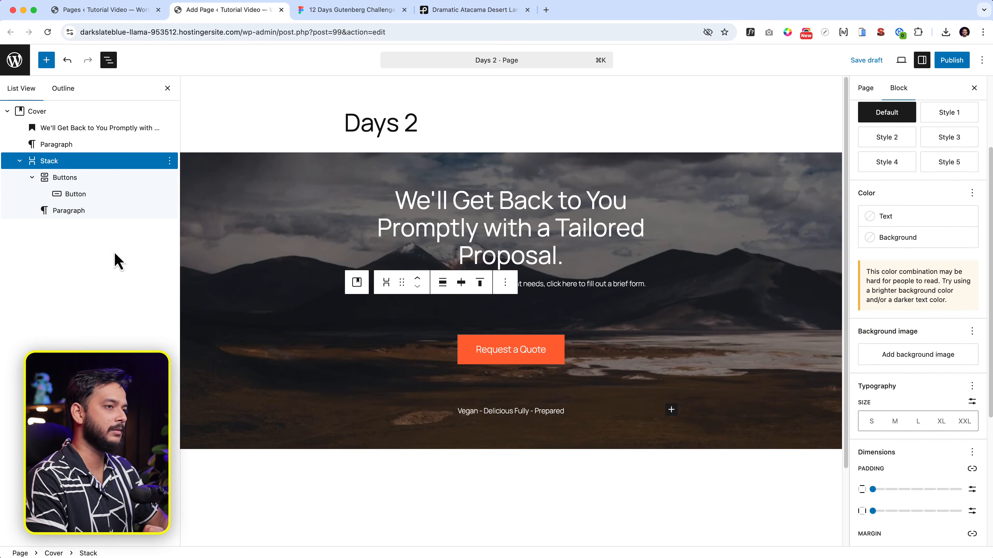
left_click(70, 178)
left_click(974, 174)
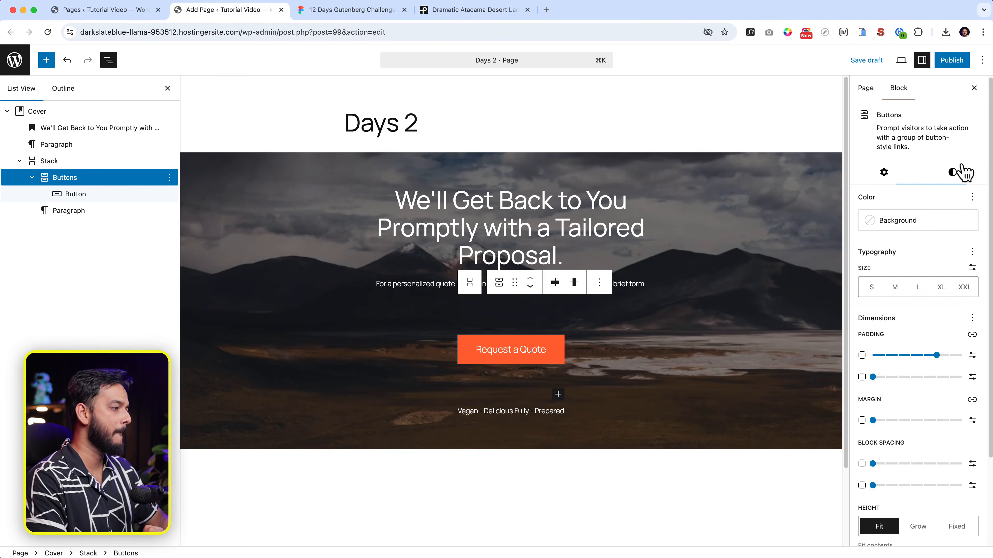
scroll(964, 421, "down", 3)
left_click(973, 211)
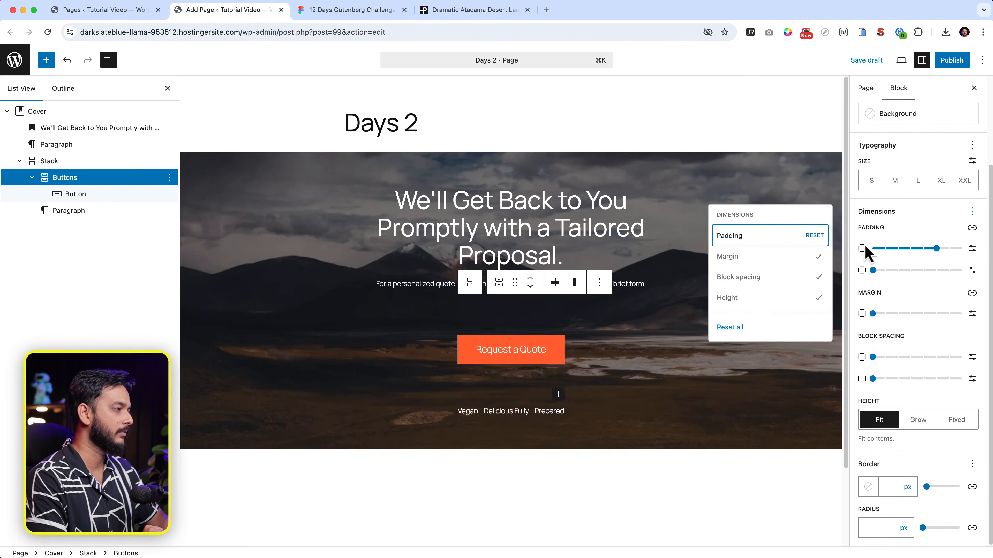
left_click(819, 235)
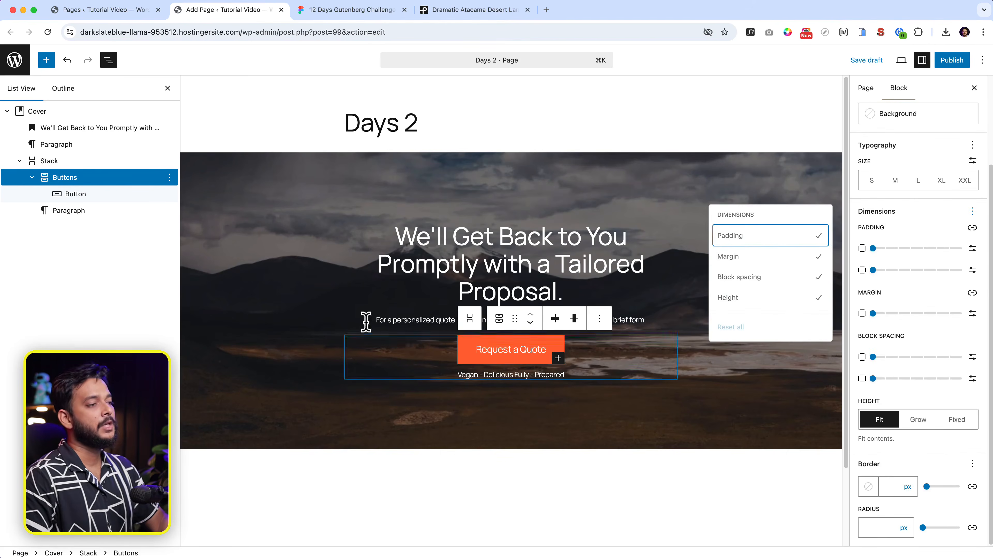
left_click(432, 269)
left_click(59, 146)
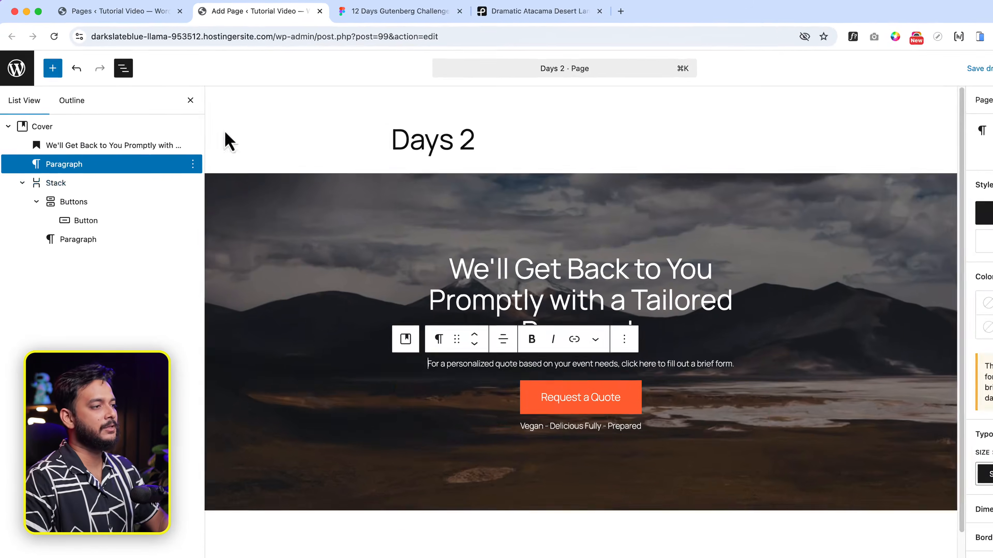
Step: Wrap the heading, subtext and button-and-tagline Stack together in one Group
left_click(51, 130)
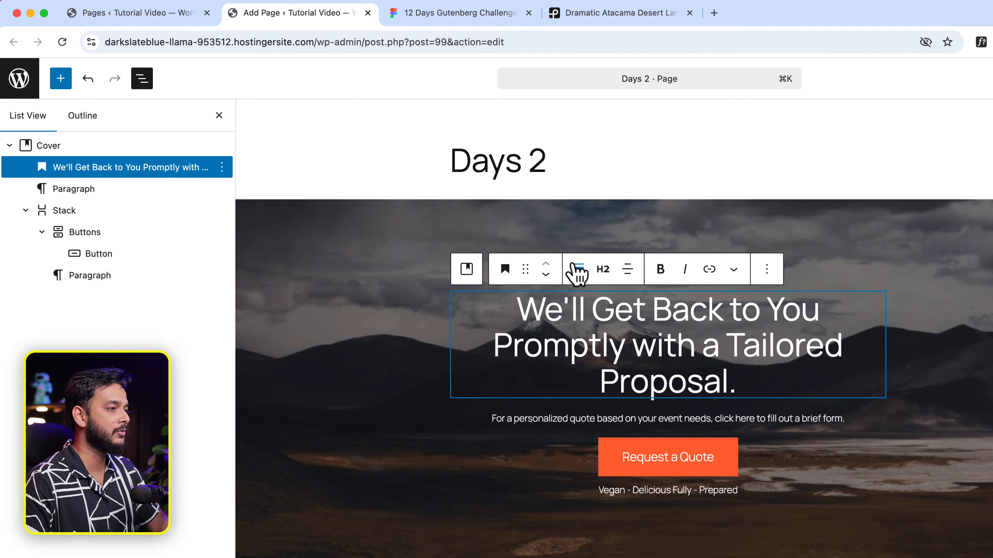
left_click(578, 269)
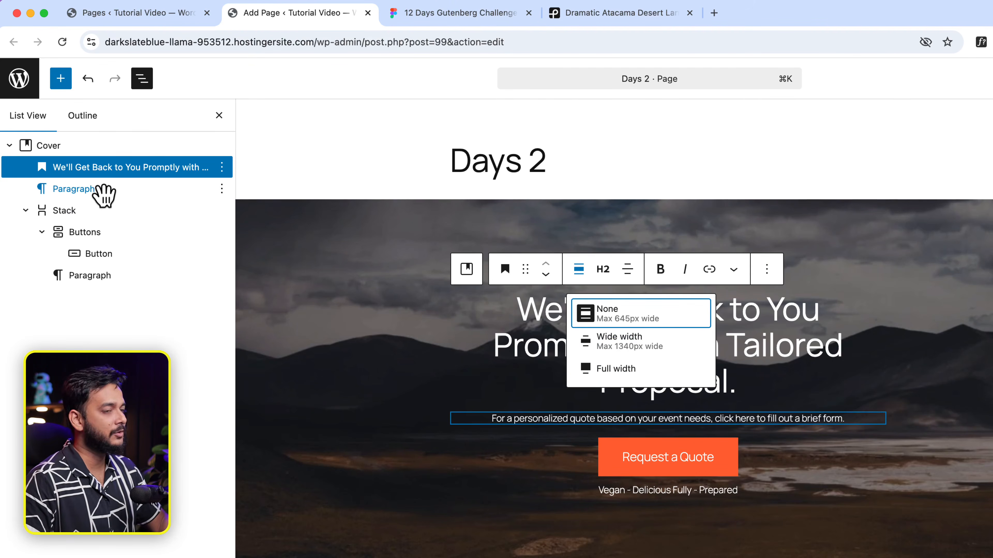
left_click(88, 192, "shift")
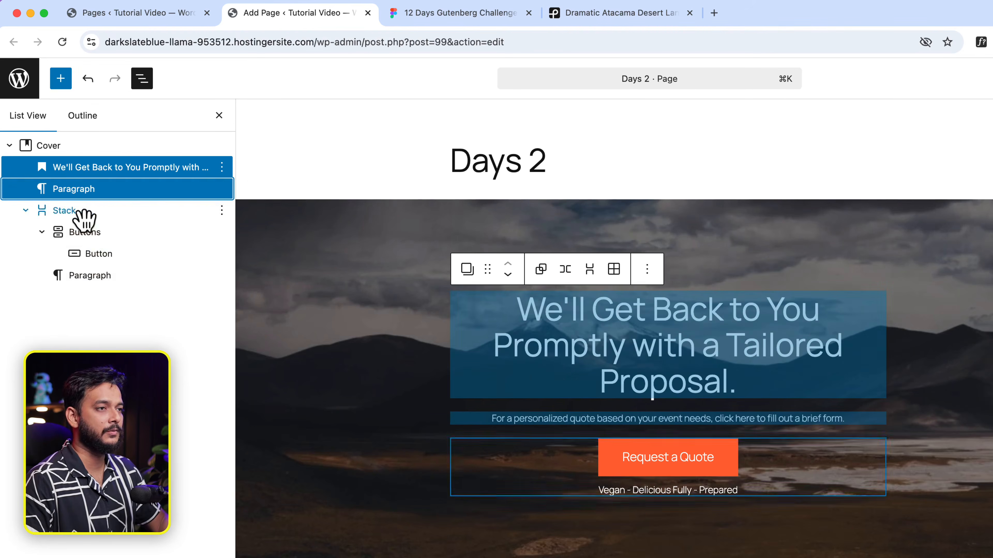
left_click(80, 213, "shift")
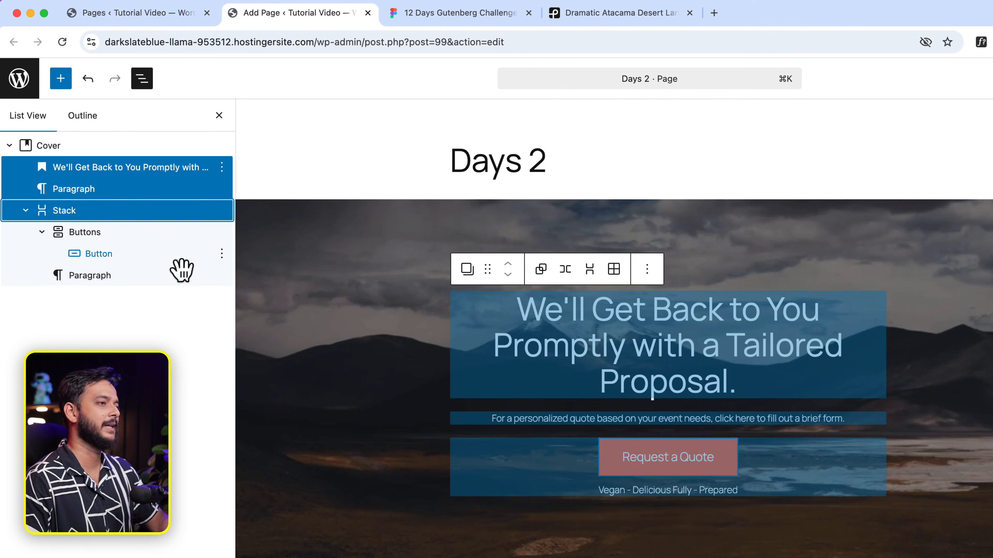
left_click(542, 270)
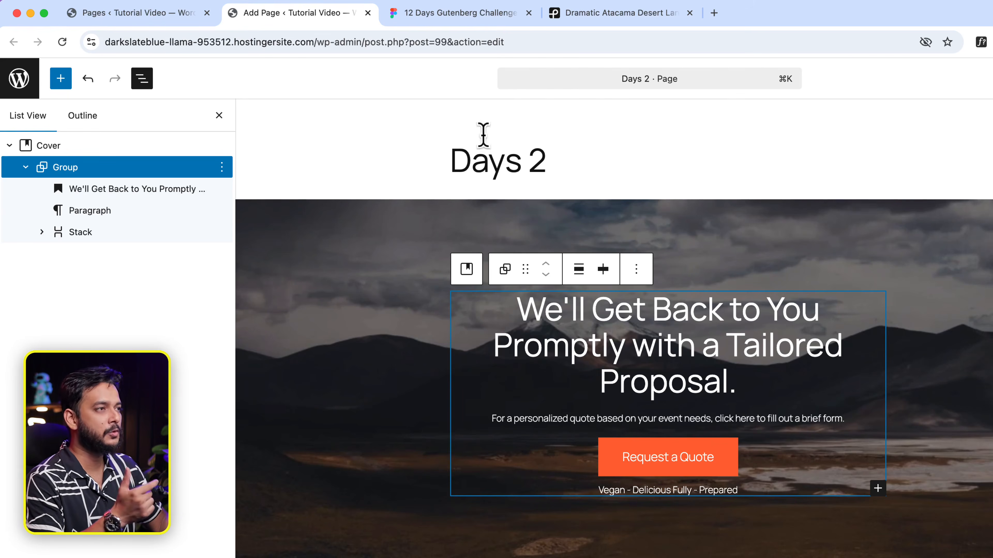
left_click(469, 13)
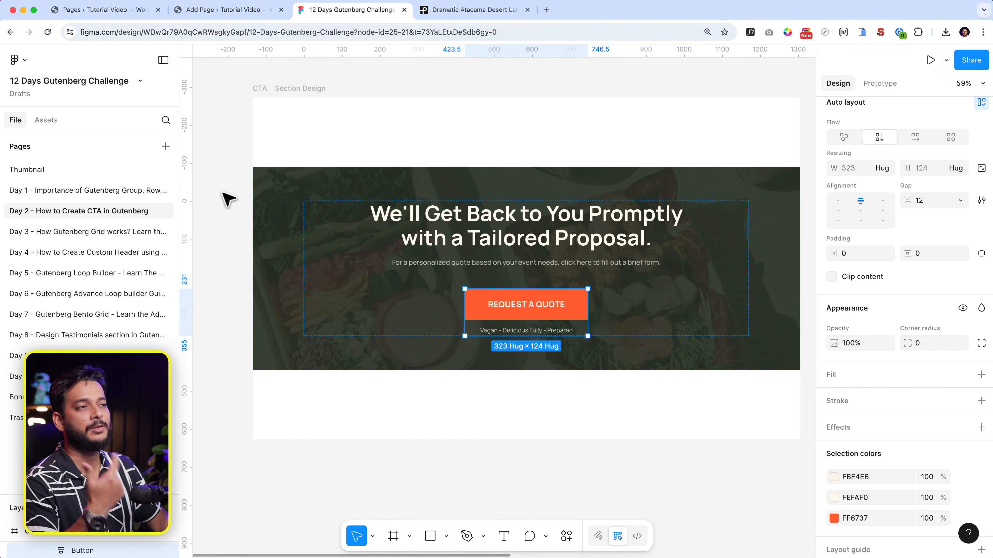
left_click(206, 12)
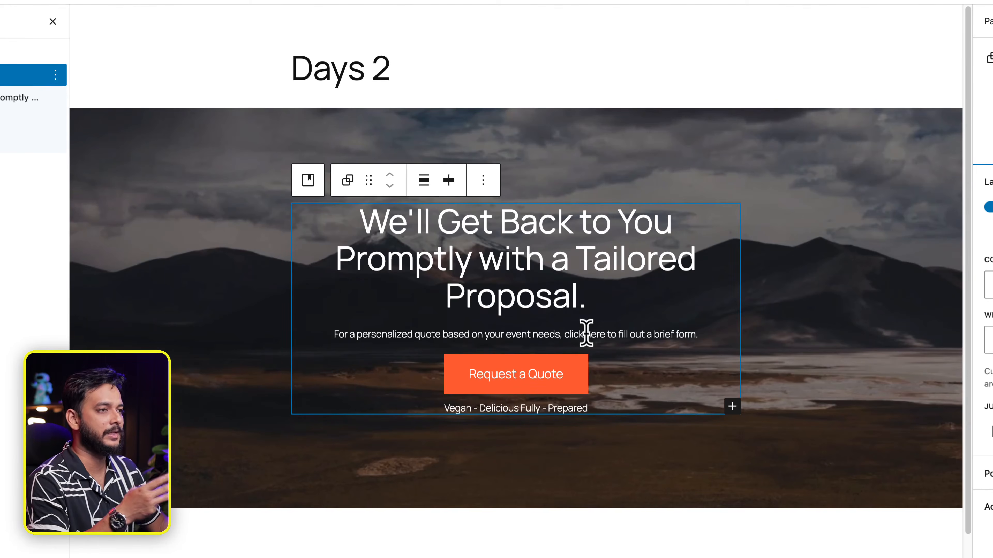
Step: Set the CTA Group's content width to 850 px
left_click(424, 181)
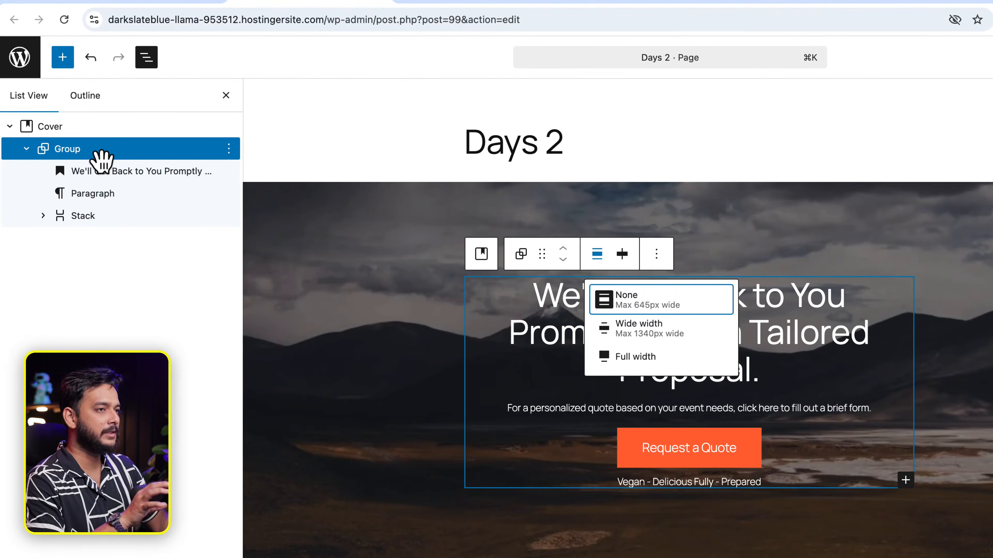
left_click(104, 153)
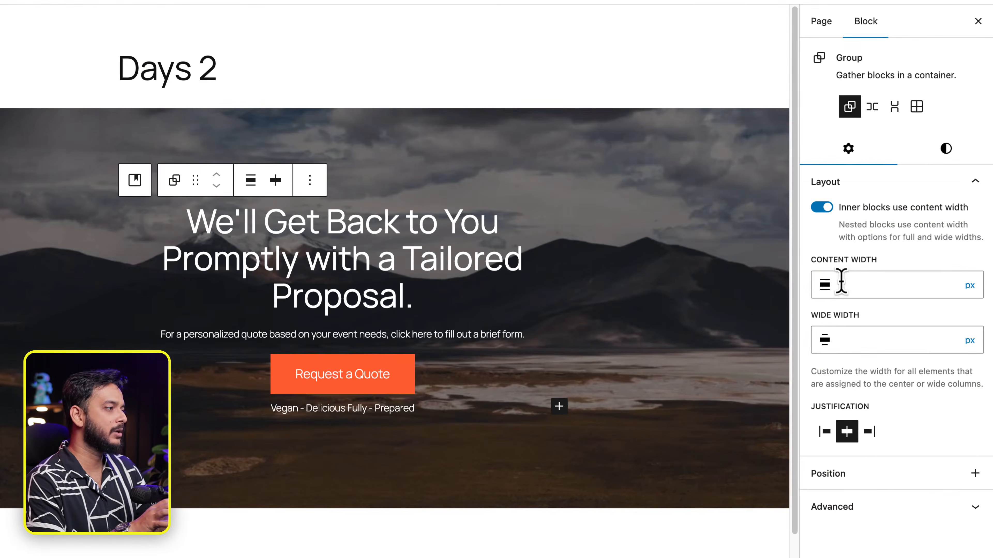
left_click(969, 302)
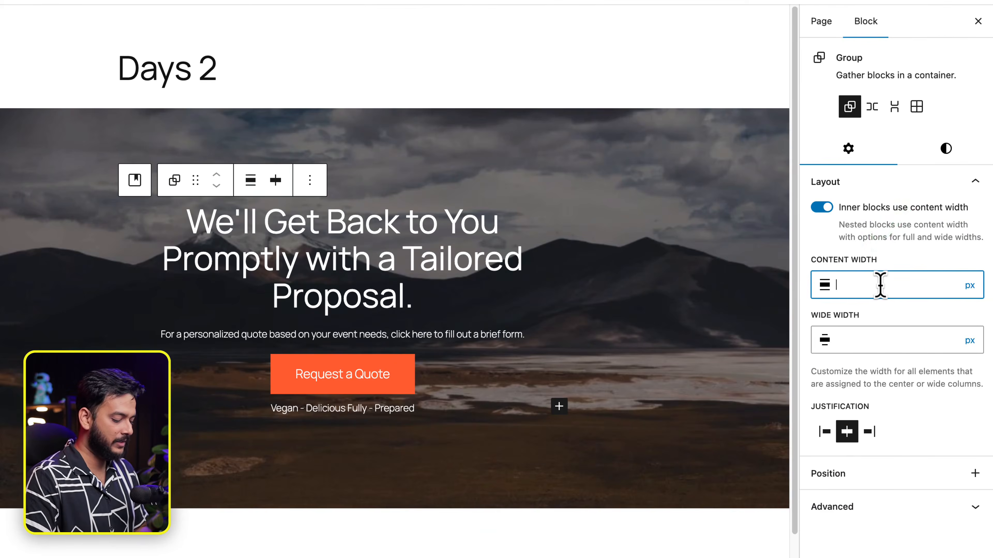
type("850")
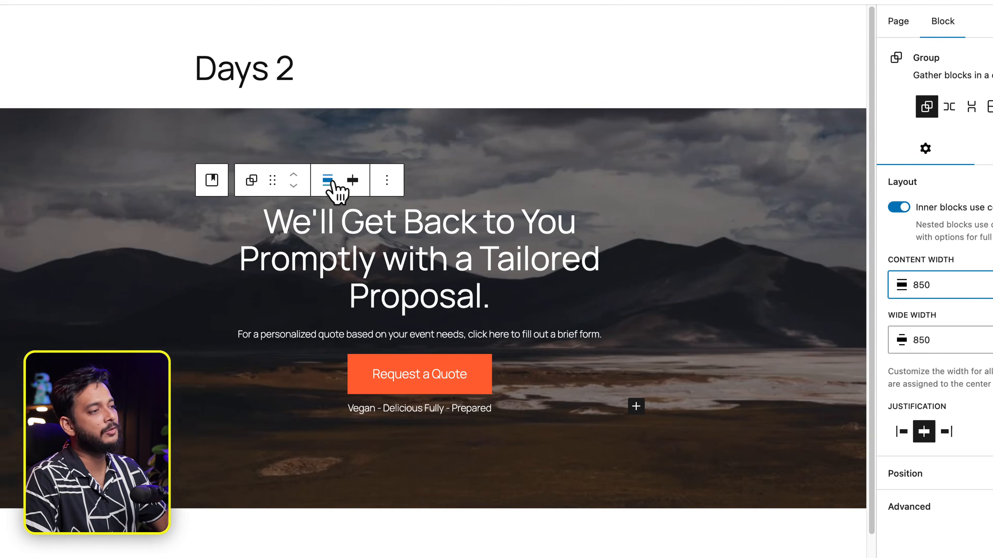
left_click(251, 181)
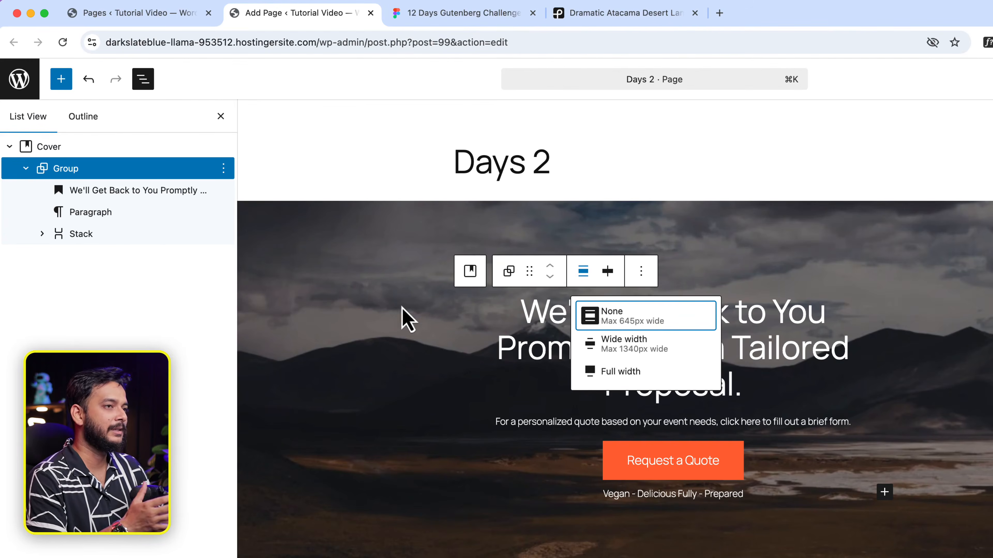
left_click(89, 148)
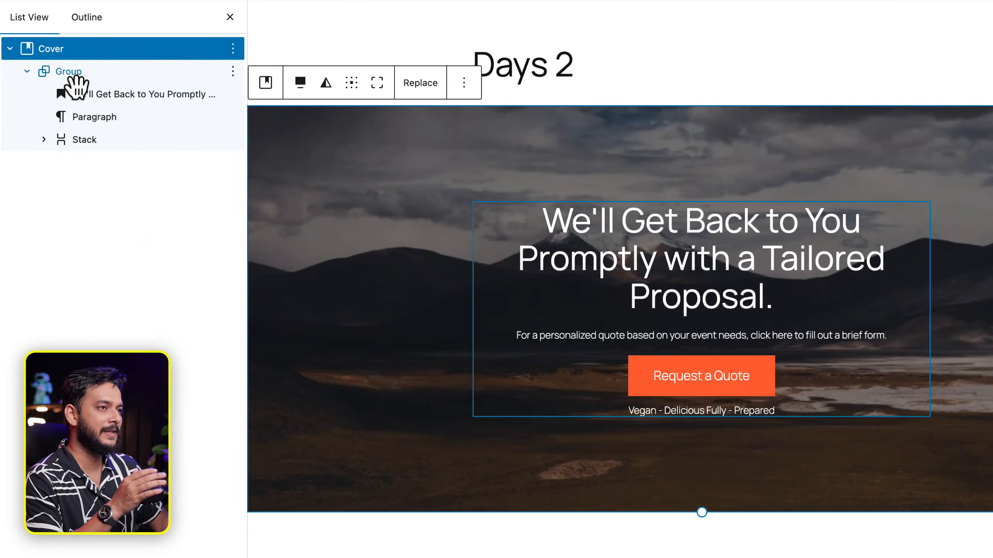
Step: Turn off 'Inner blocks use content width' on the desert Cover and compare with the Group
left_click(74, 76)
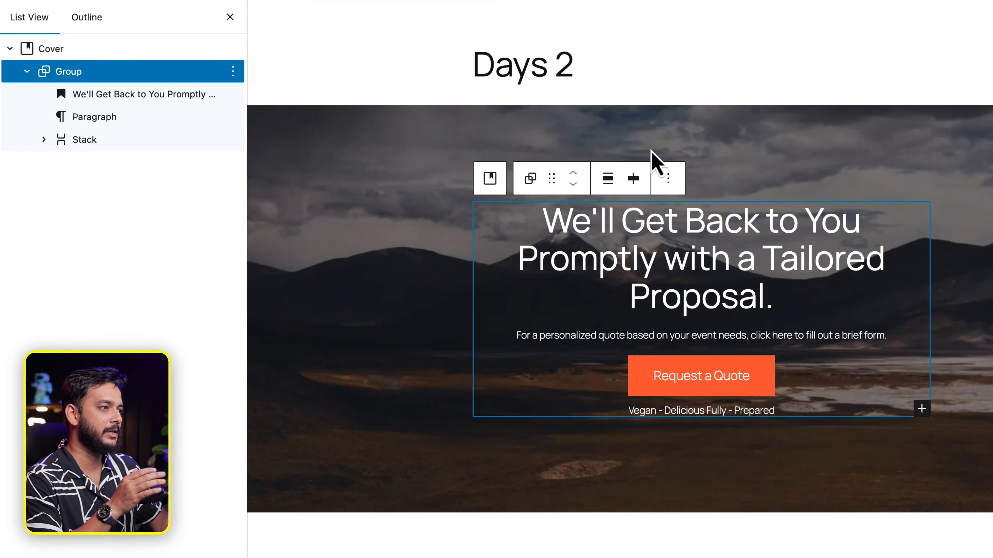
left_click(607, 179)
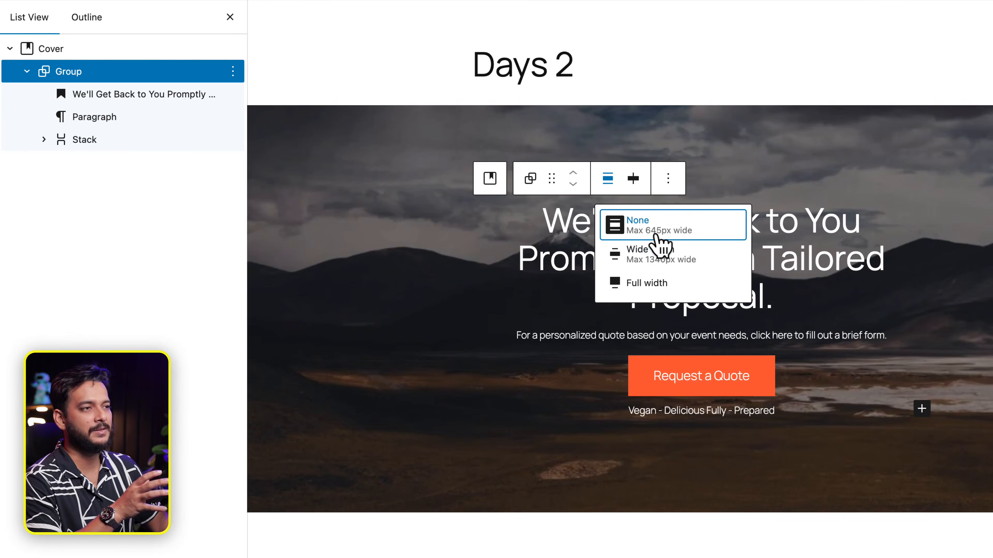
left_click(134, 49)
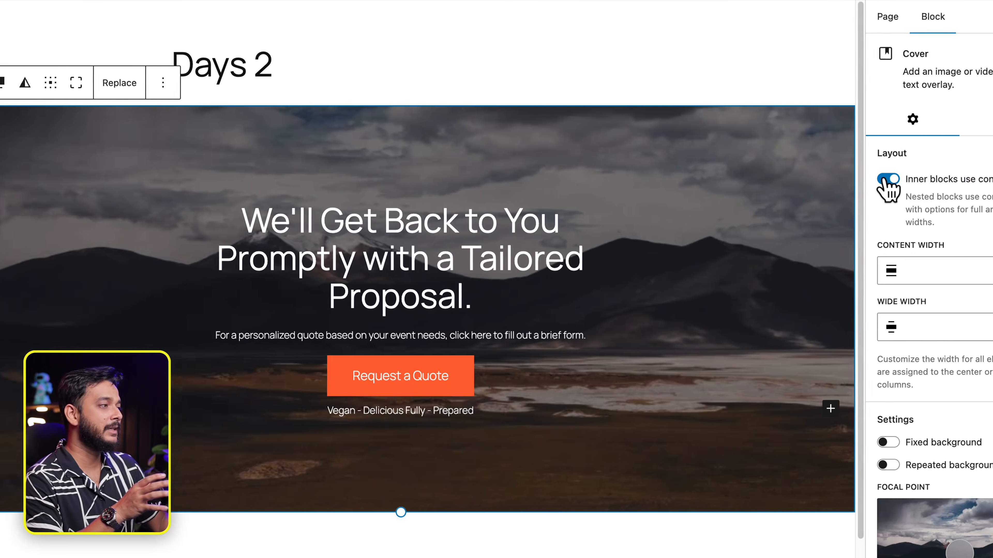
left_click(888, 179)
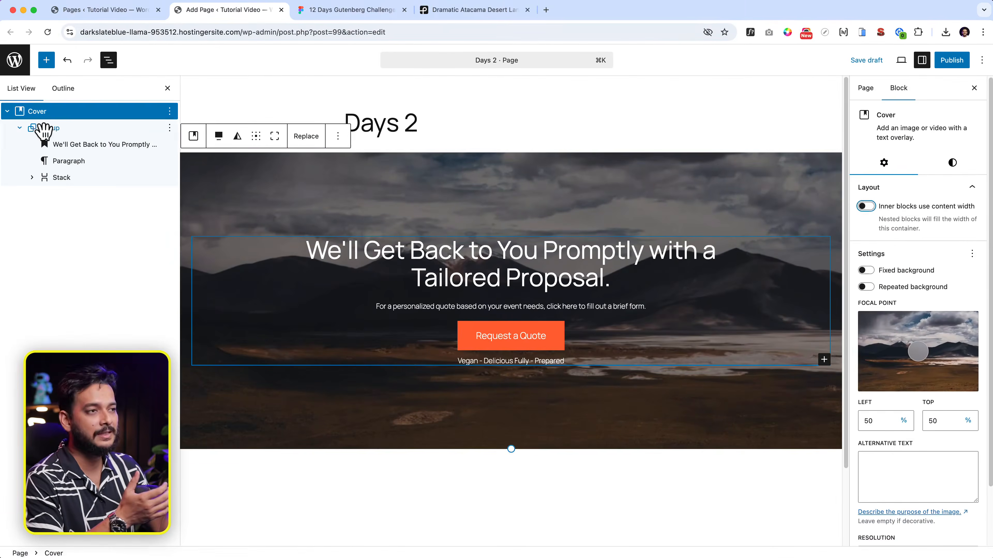
left_click(49, 128)
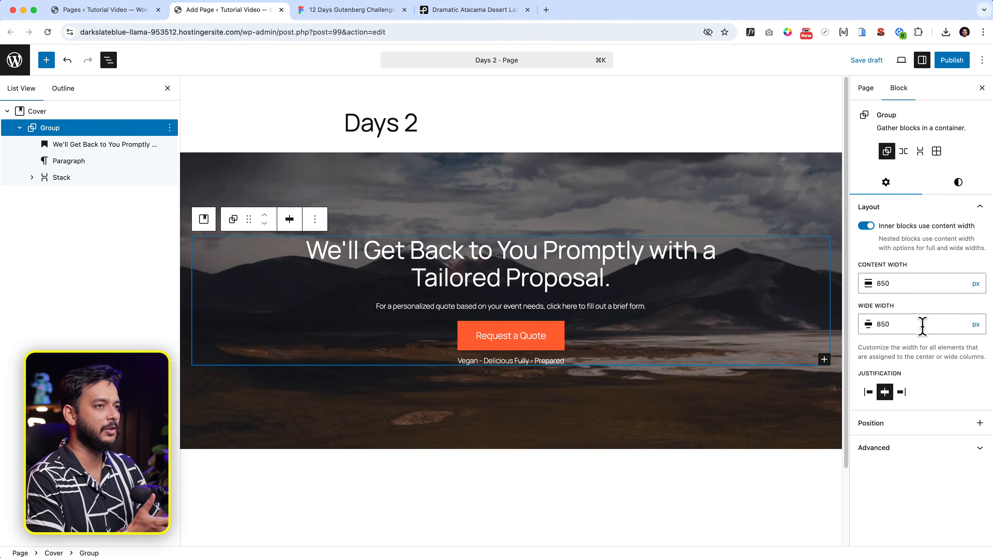
left_click(72, 115)
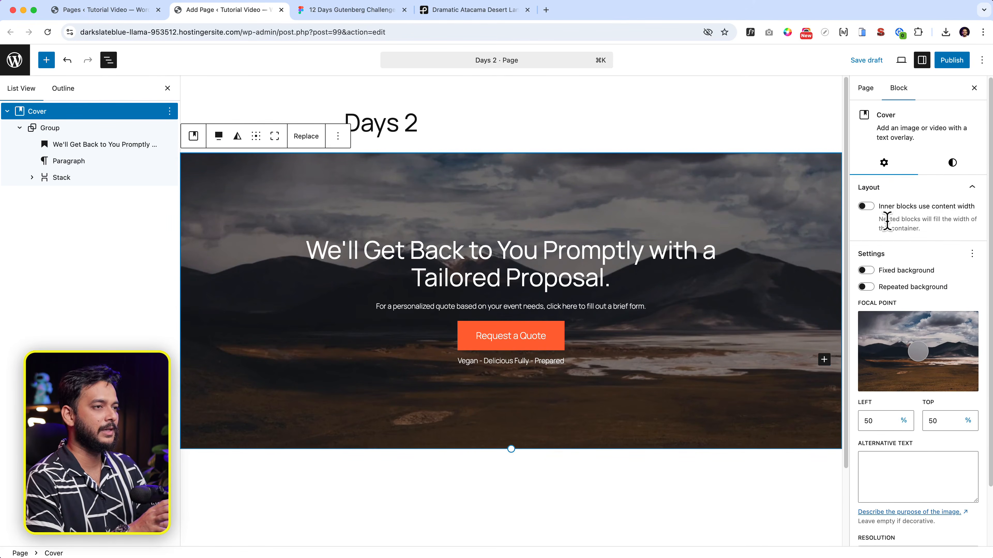
left_click(73, 129)
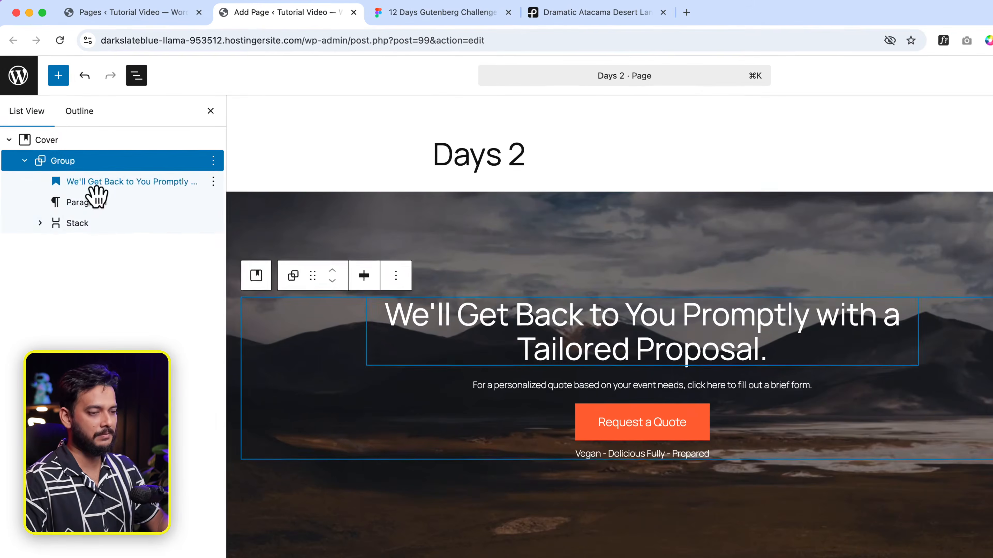
left_click(102, 183)
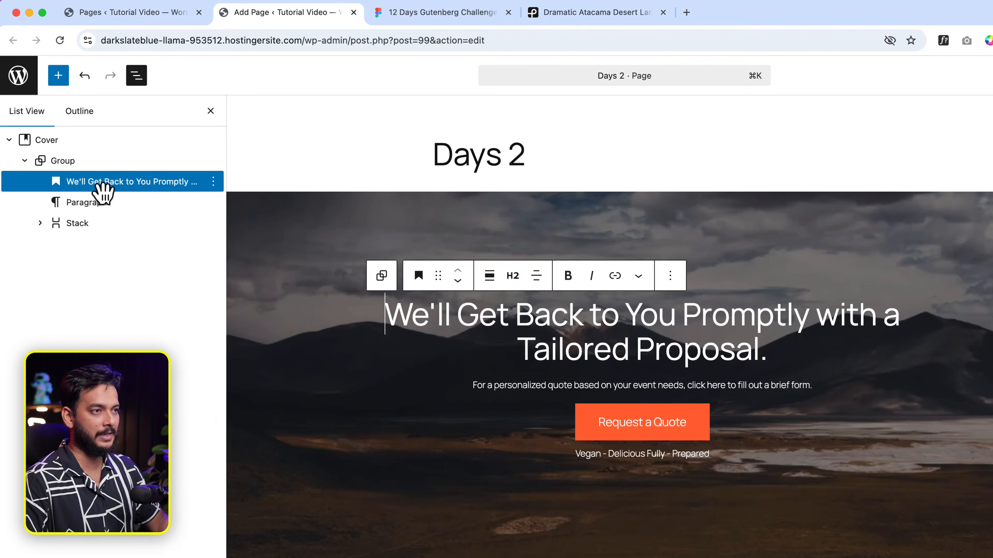
Step: Wrap the heading and subtext paragraph in a Stack with items justified to center
left_click(107, 204, "shift")
left_click(499, 276)
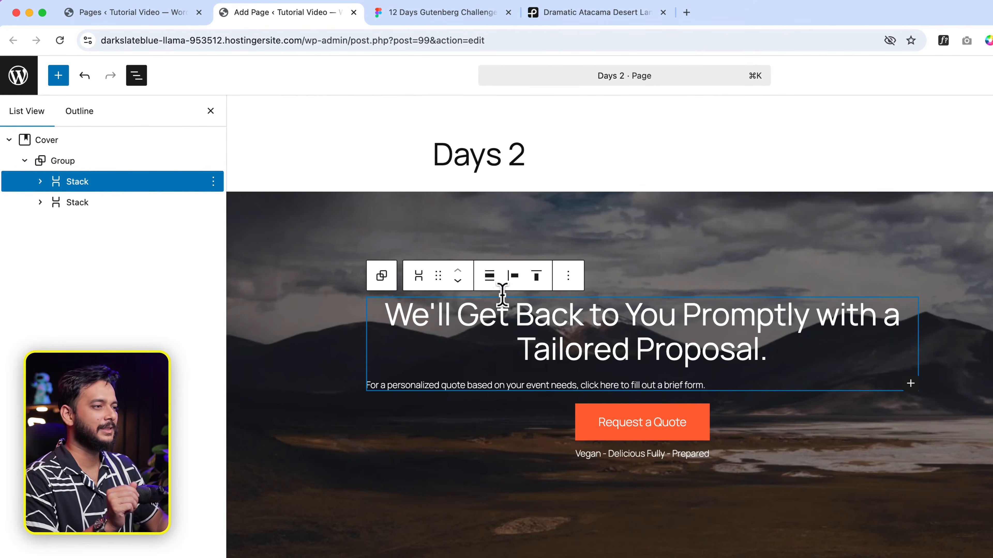
left_click(512, 276)
left_click(547, 347)
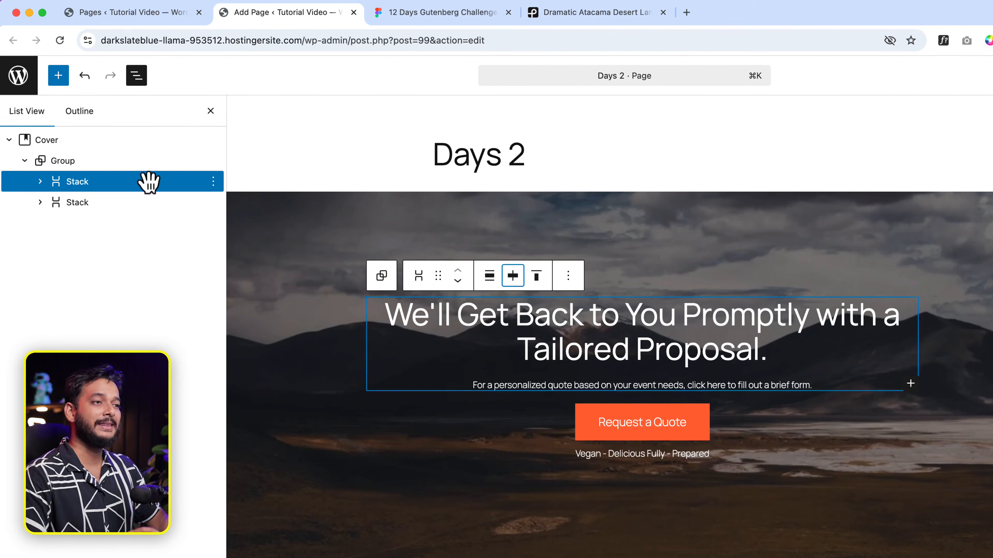
Step: Check the CTA structure: parent Group, heading/subtext stack, button/tagline stack, then the Group again
left_click(128, 164)
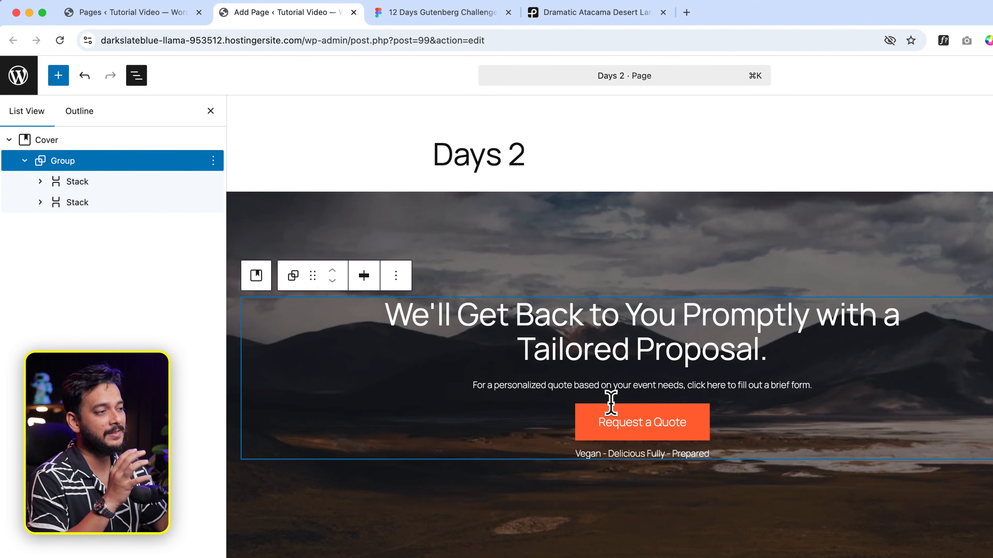
left_click(105, 187)
left_click(98, 208)
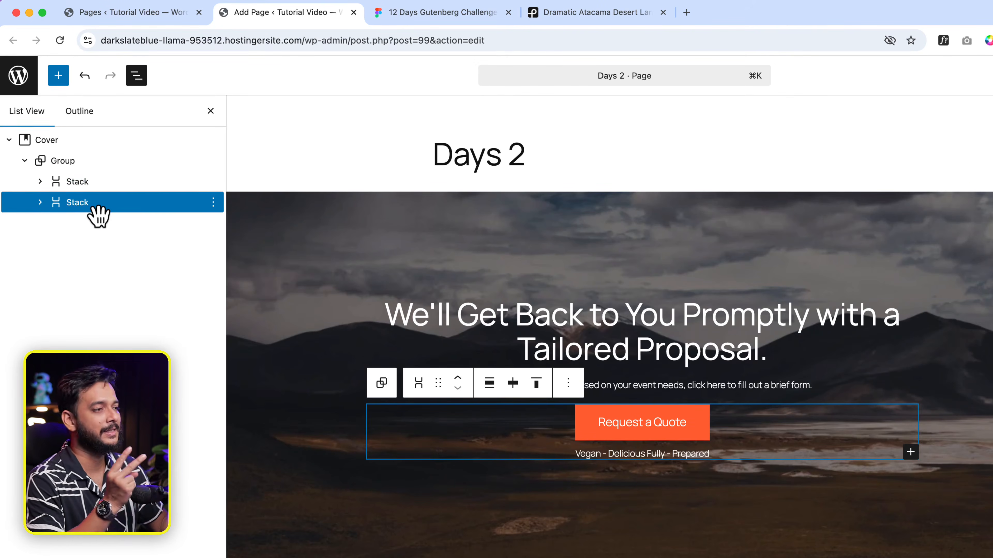
left_click(106, 165)
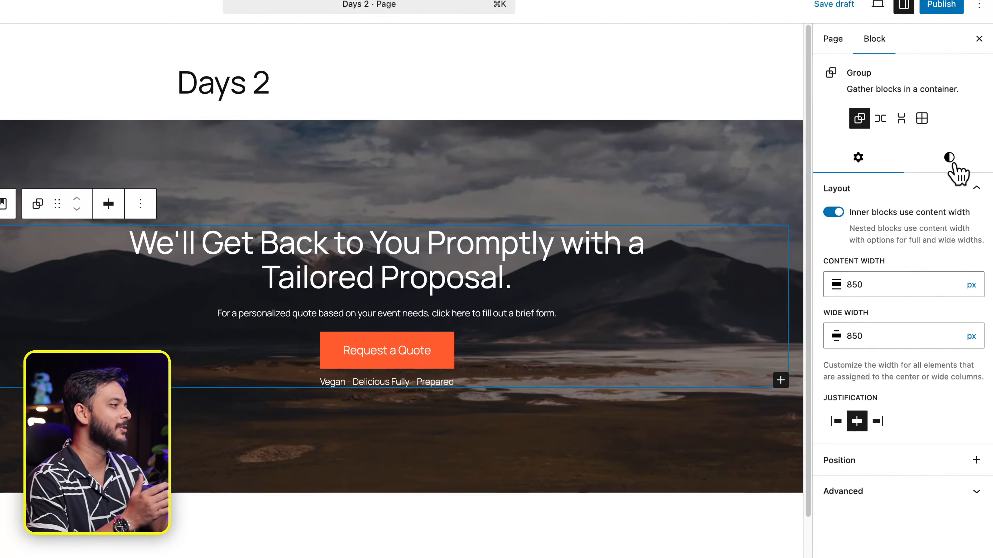
Step: Increase the CTA Group's block spacing to Regular
left_click(954, 165)
scroll(942, 505, "down", 10)
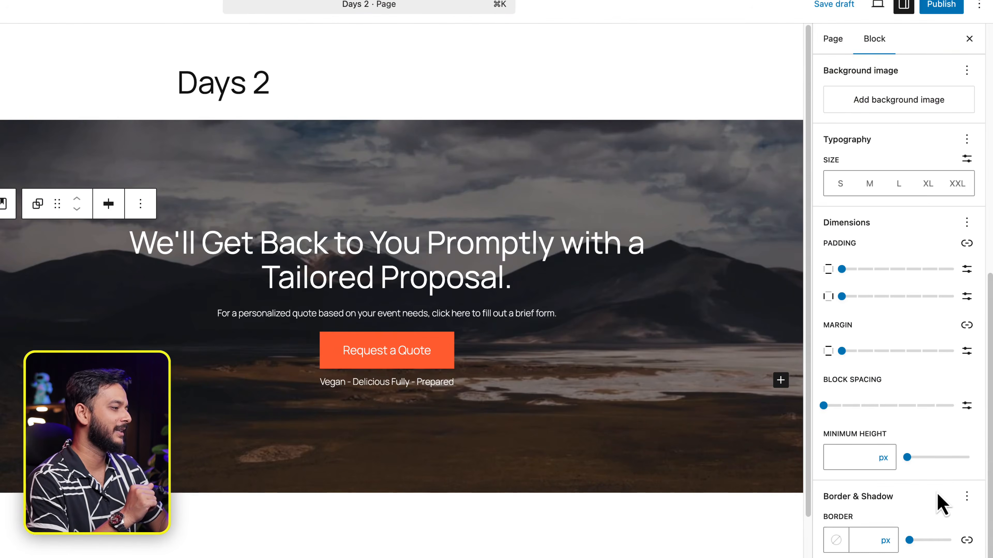
left_click_drag(823, 405, 898, 406)
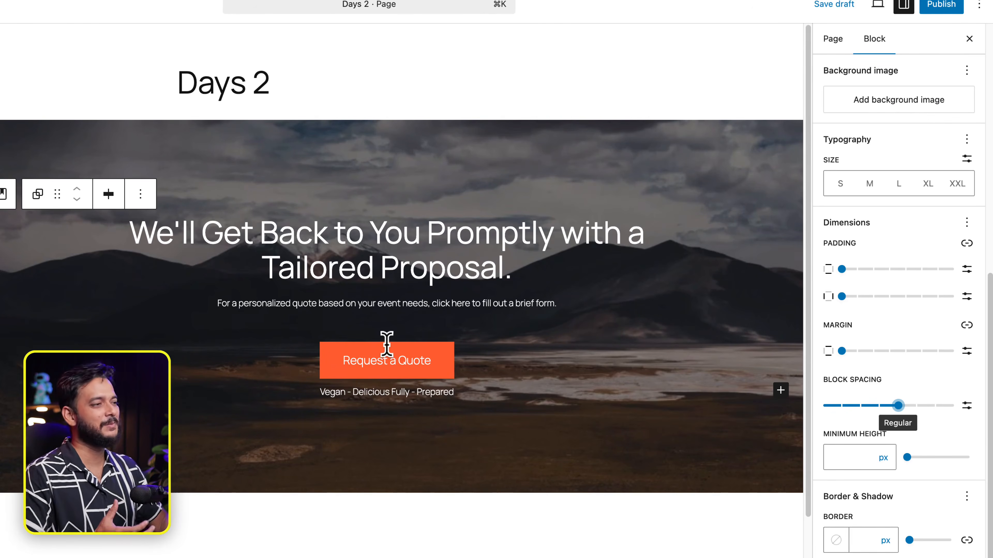
left_click(571, 405)
left_click(586, 448)
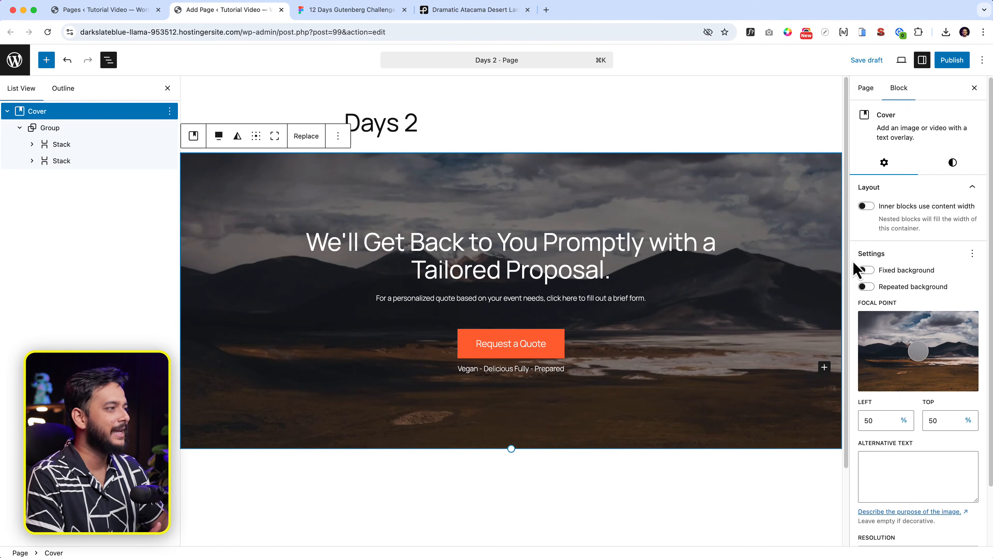
Step: Publish the Days 2 page and open its live view in a new tab
left_click(952, 61)
left_click(950, 64)
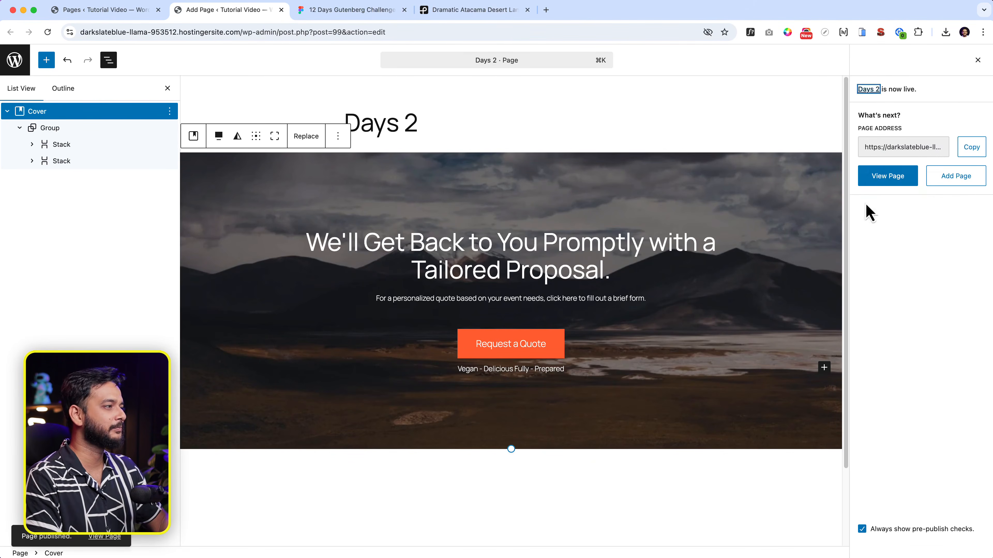
right_click(894, 189)
left_click(902, 191)
left_click(354, 16)
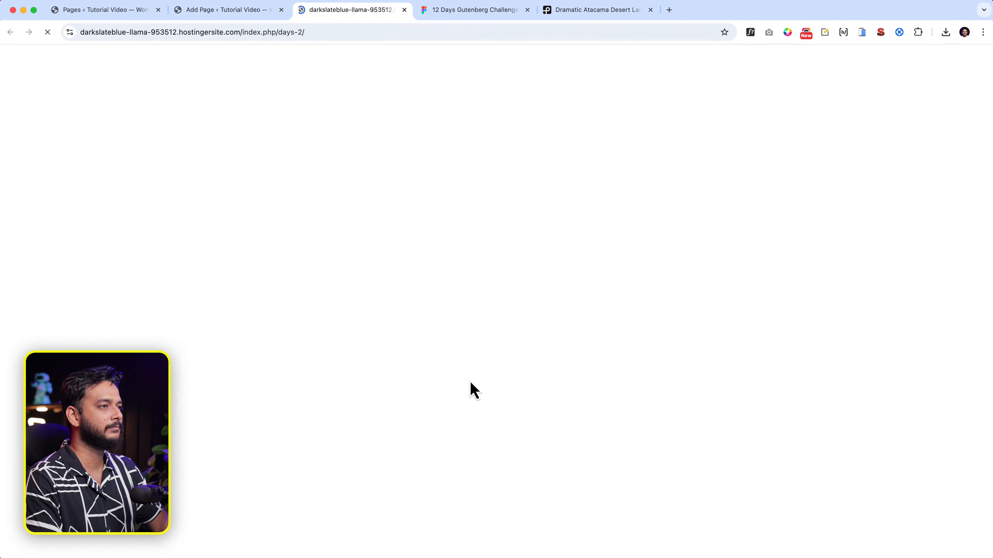
Step: Preview the live cover section in responsive device mode, widening from narrow to desktop width
scroll(553, 229, "down", 5)
scroll(523, 178, "up", 5)
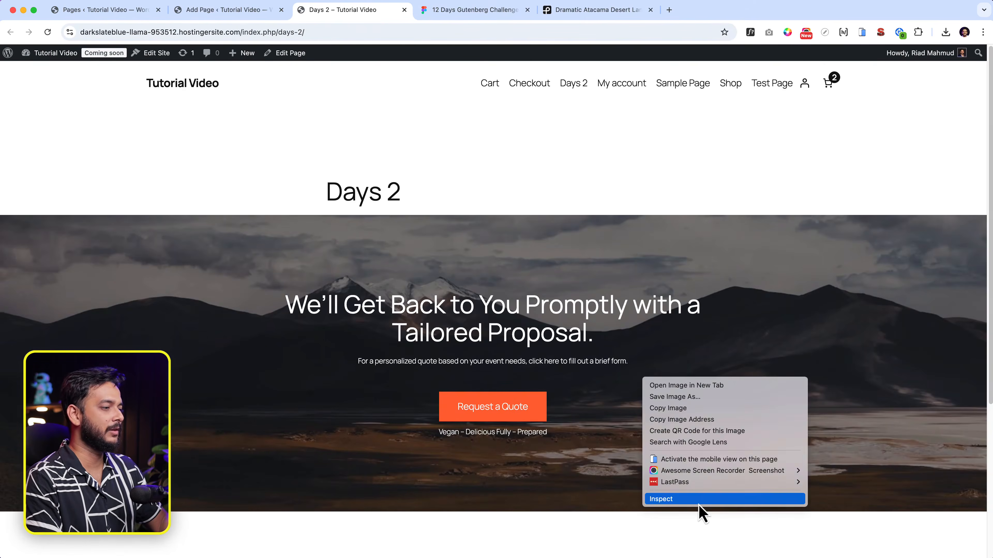
left_click(699, 500)
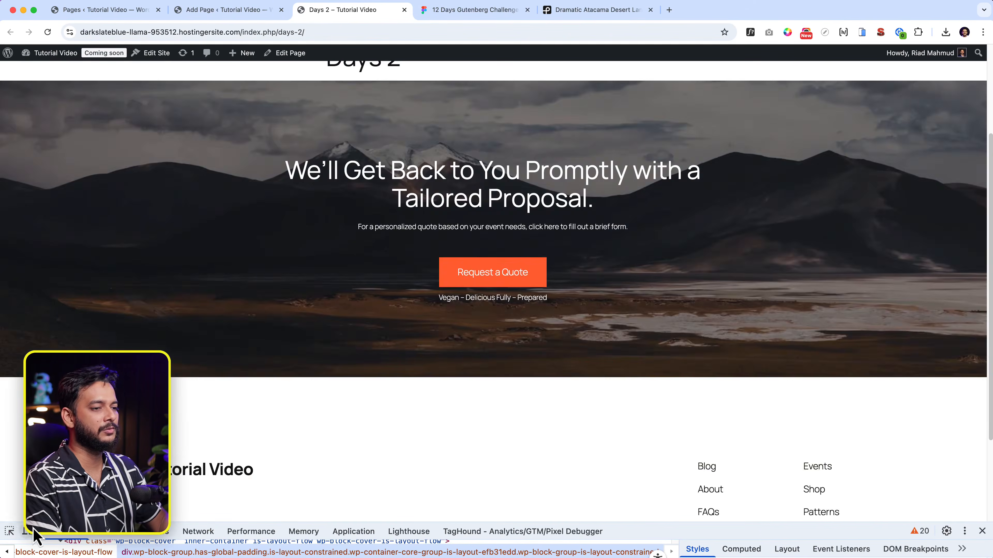
left_click(27, 531)
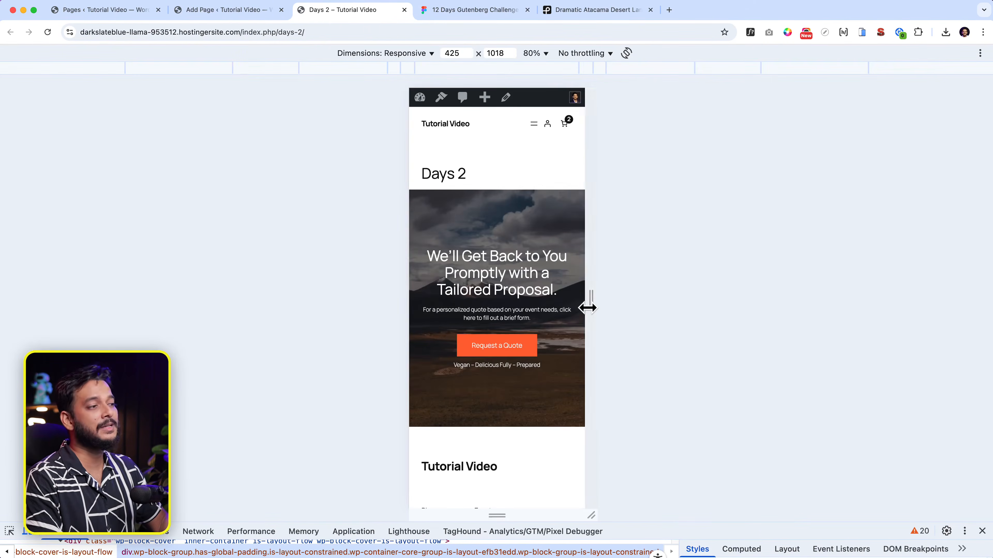
left_click_drag(588, 309, 838, 336)
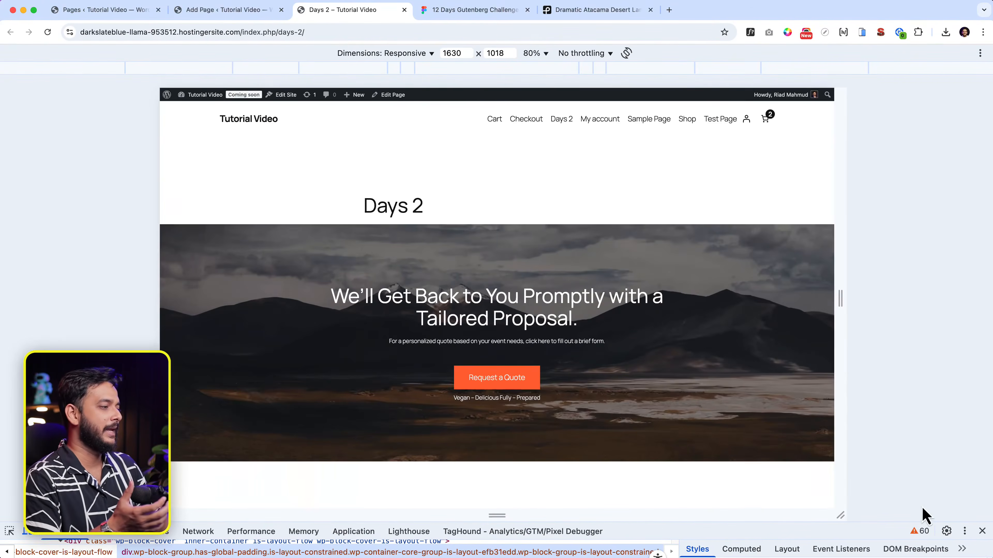
Step: Close the developer tools and bring up the '12 Days Gutenberg Challenge' Figma design
left_click(982, 530)
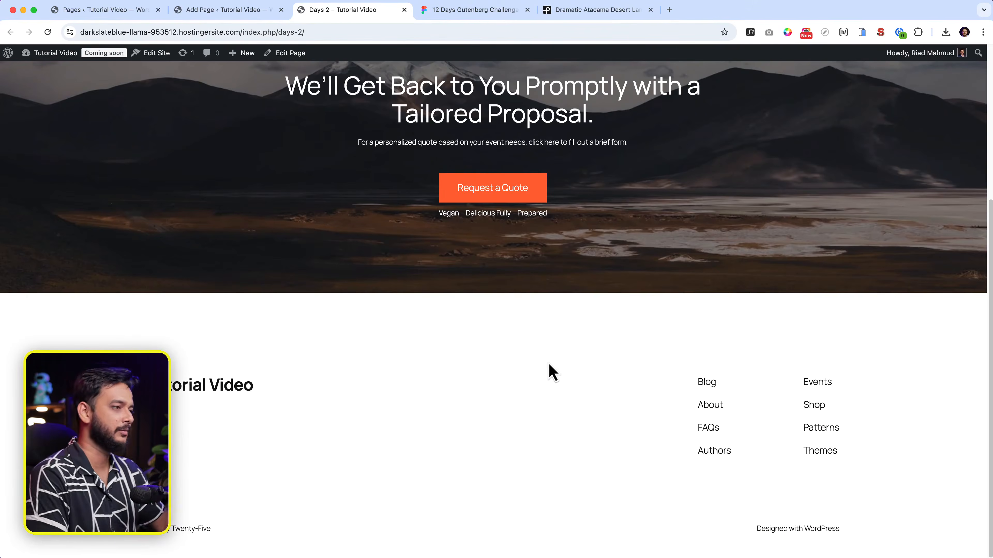
scroll(552, 373, "up", 5)
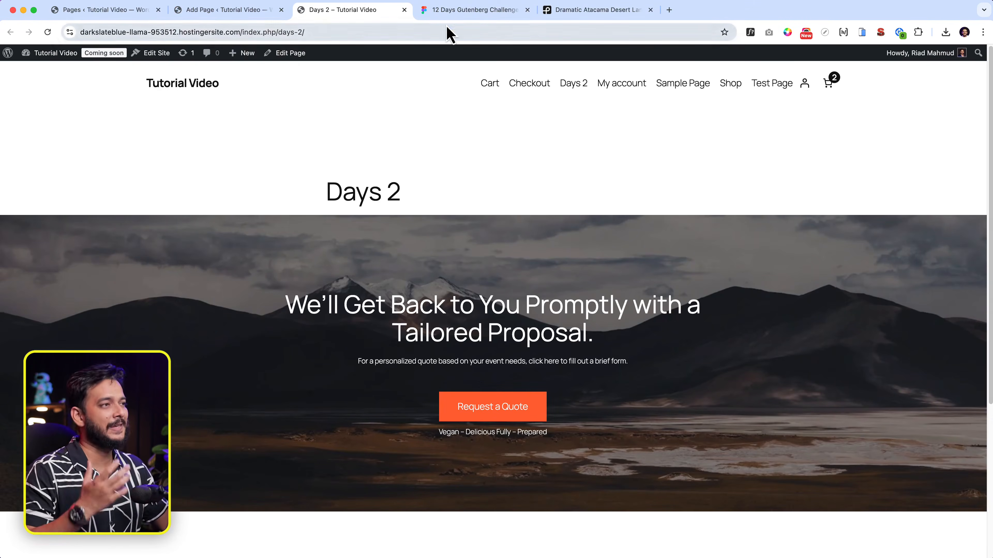
left_click(454, 16)
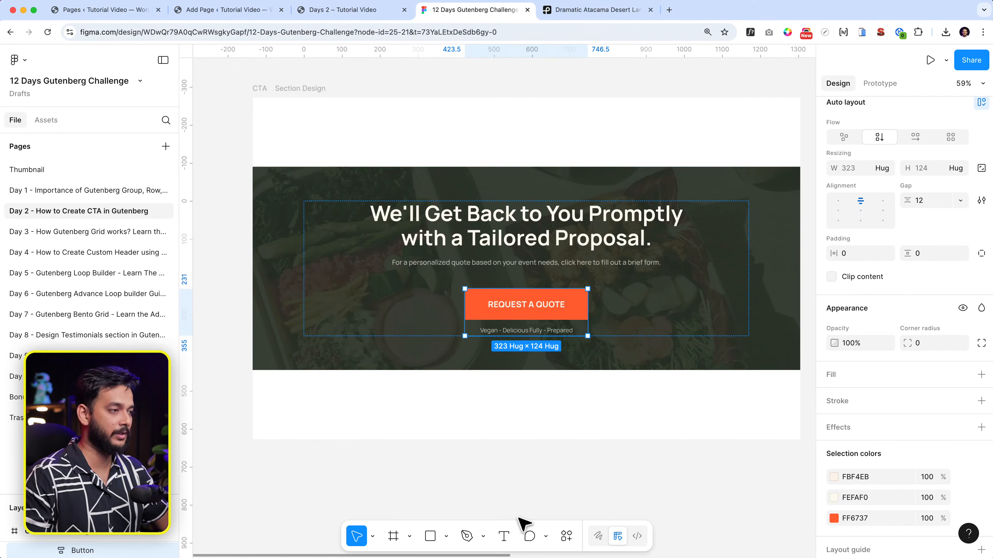
Step: Pan and zoom the Figma canvas to the Health news heading in Group 3
scroll(524, 522, "down", 5)
scroll(602, 371, "right", 10)
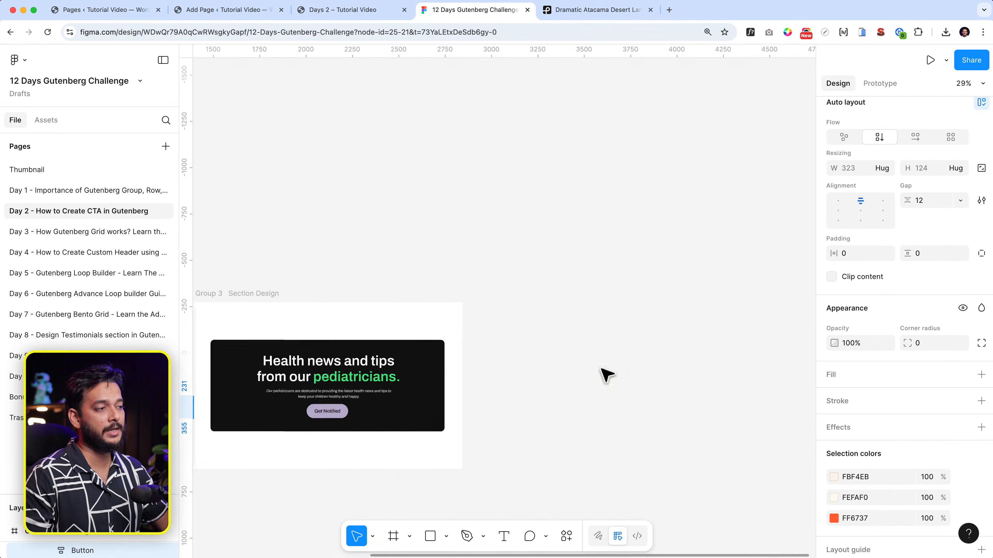
scroll(600, 369, "left", 4)
scroll(448, 374, "up", 3)
scroll(464, 374, "down", 3)
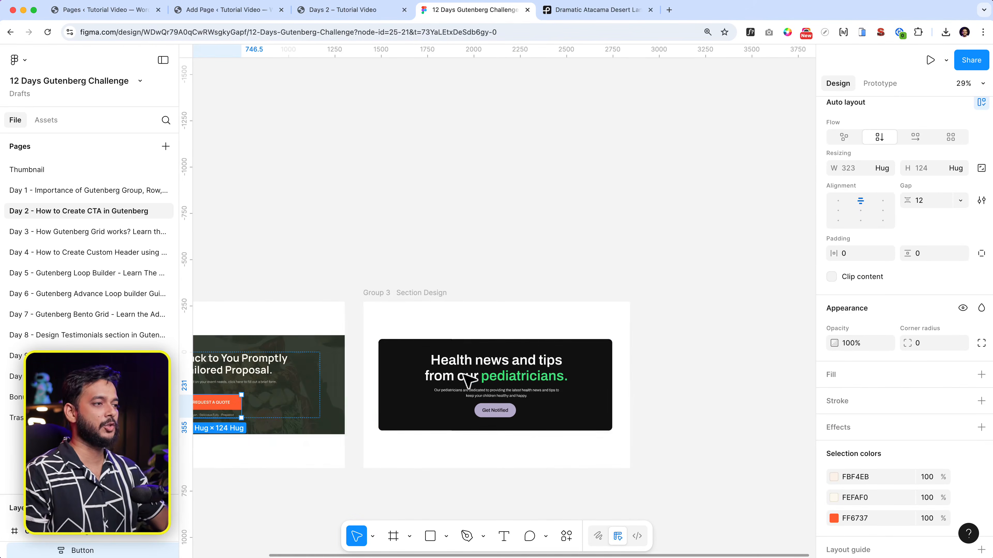
scroll(579, 242, "down", 5)
scroll(571, 270, "up", 3)
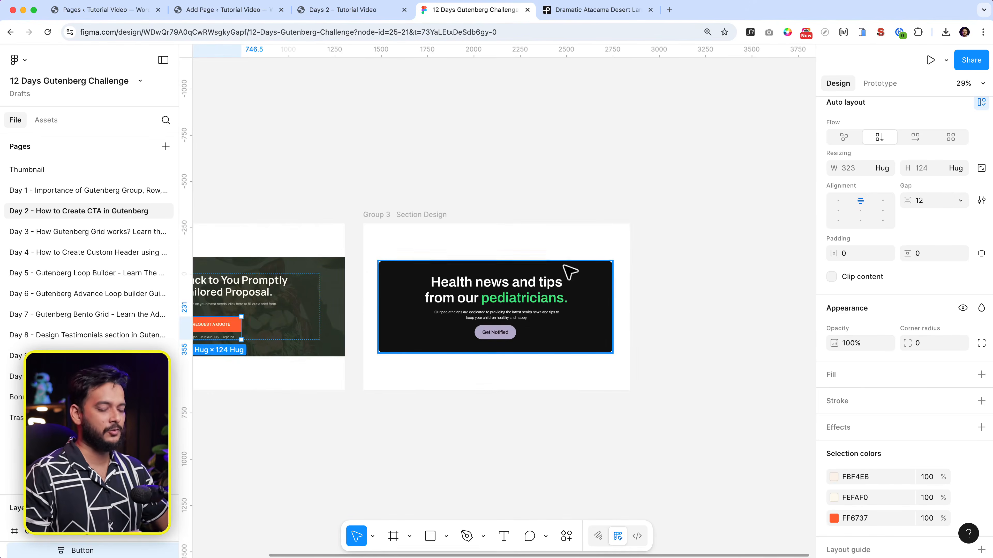
scroll(486, 332, "up", 5)
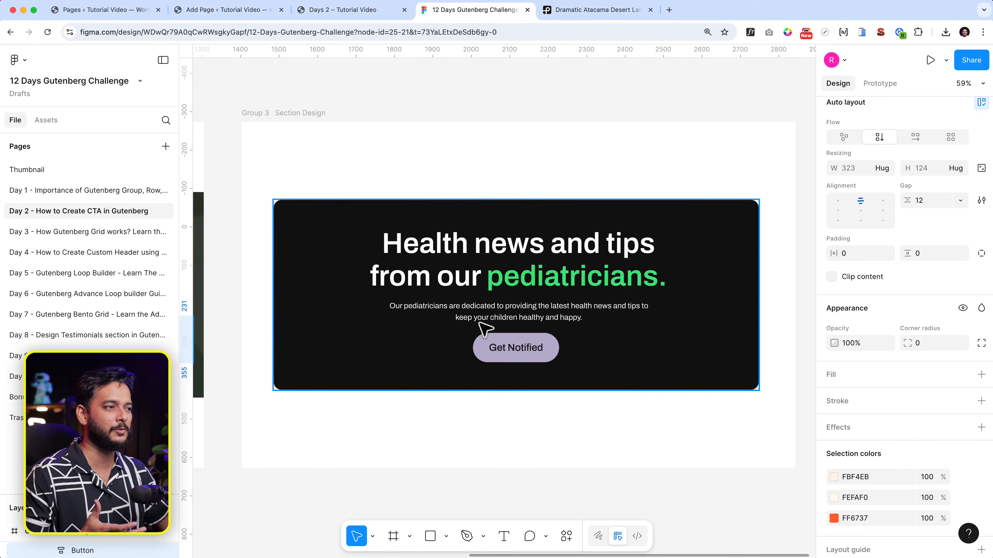
Step: Select the green word 'pediatricians.' in the heading, then go back to the WordPress Add Page tab
left_click(528, 291)
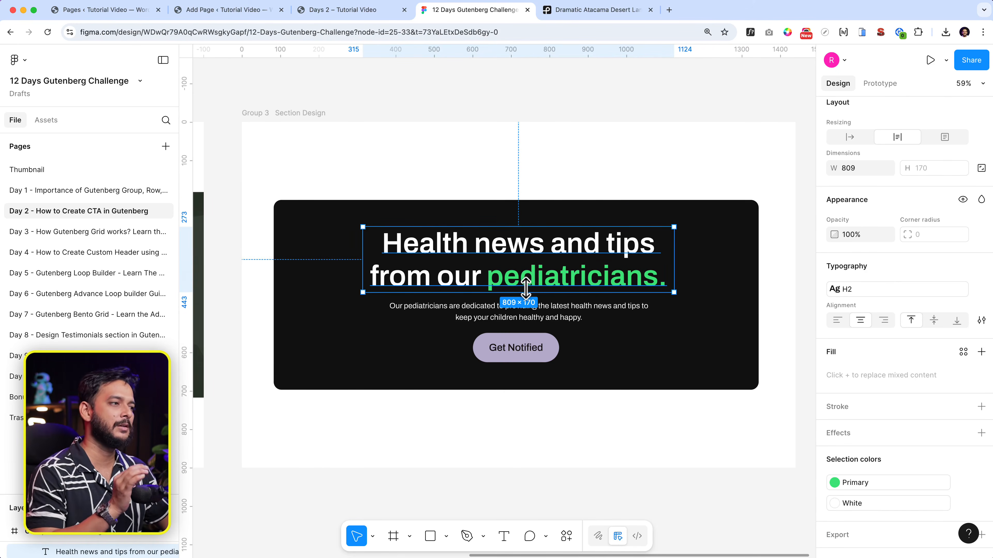
double_click(517, 279)
left_click_drag(490, 283, 668, 292)
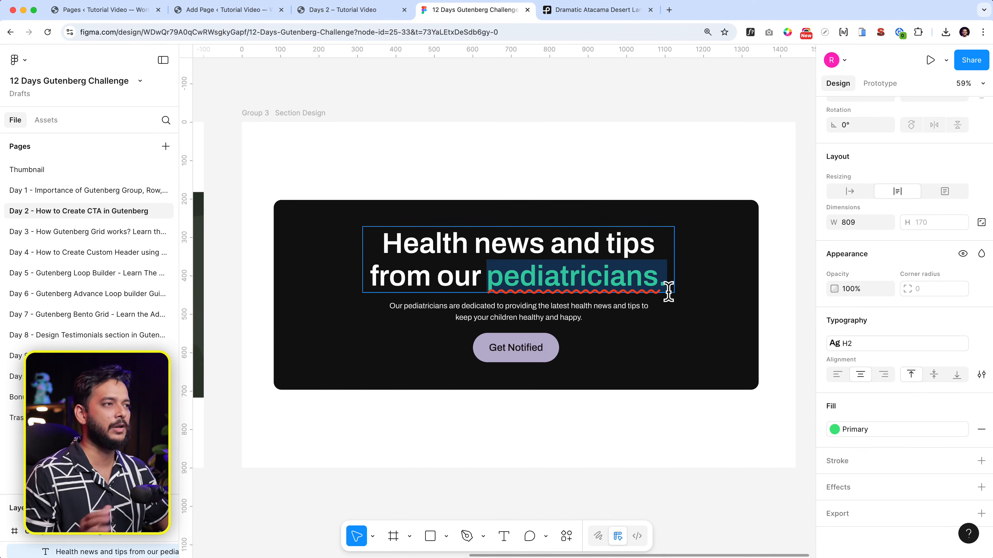
left_click(252, 13)
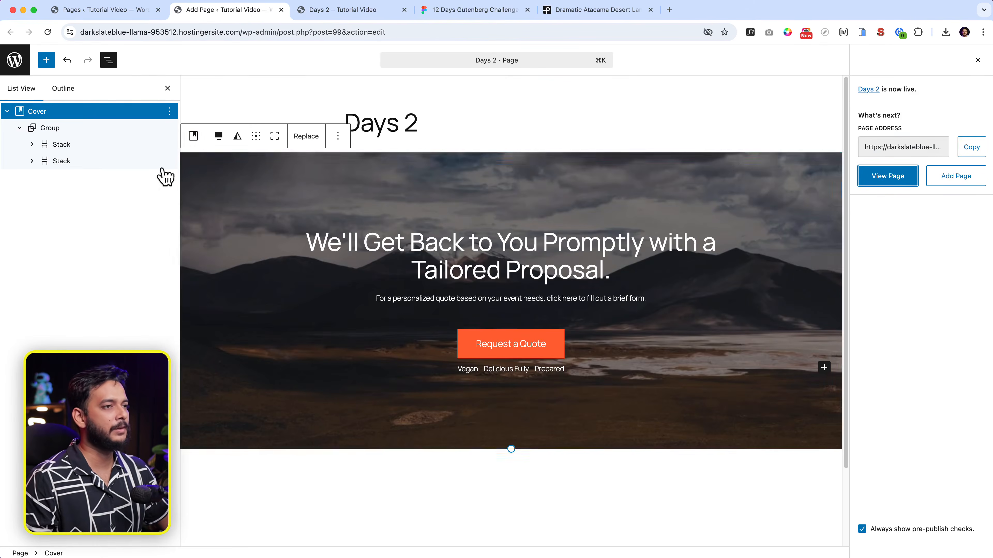
Step: Colour 'Promptly with' in the cover heading with the yellow Accent 1 (#FFEE58) highlight
left_click(505, 270)
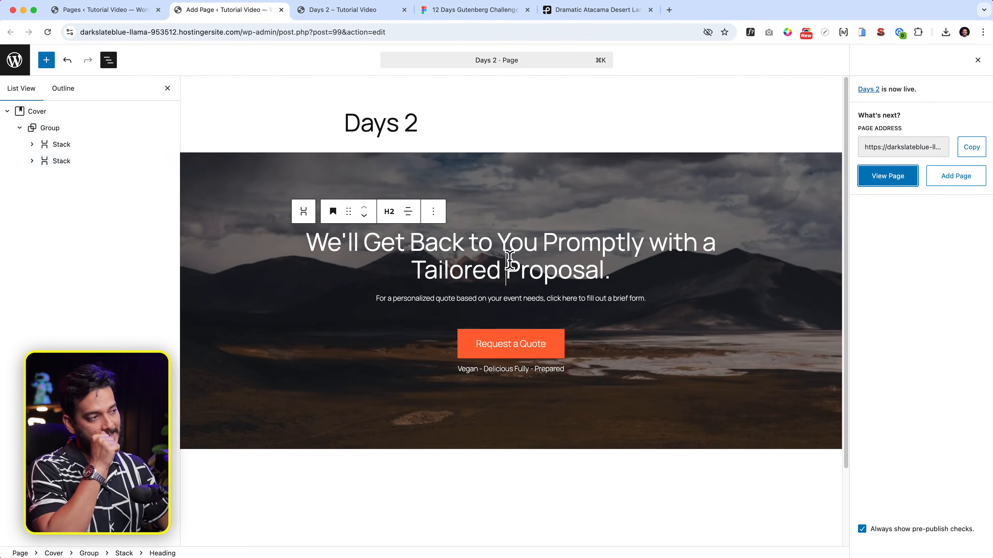
left_click(978, 60)
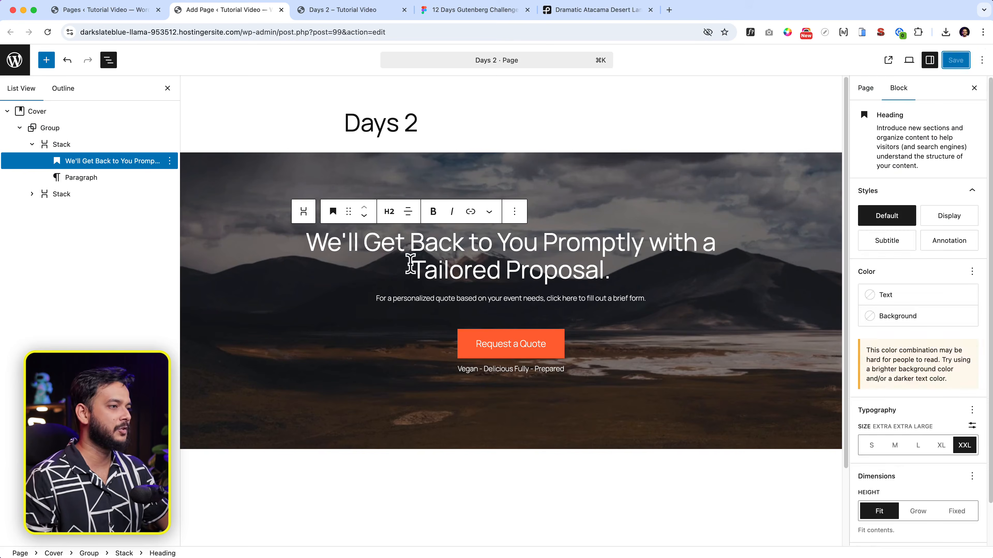
left_click_drag(543, 242, 693, 243)
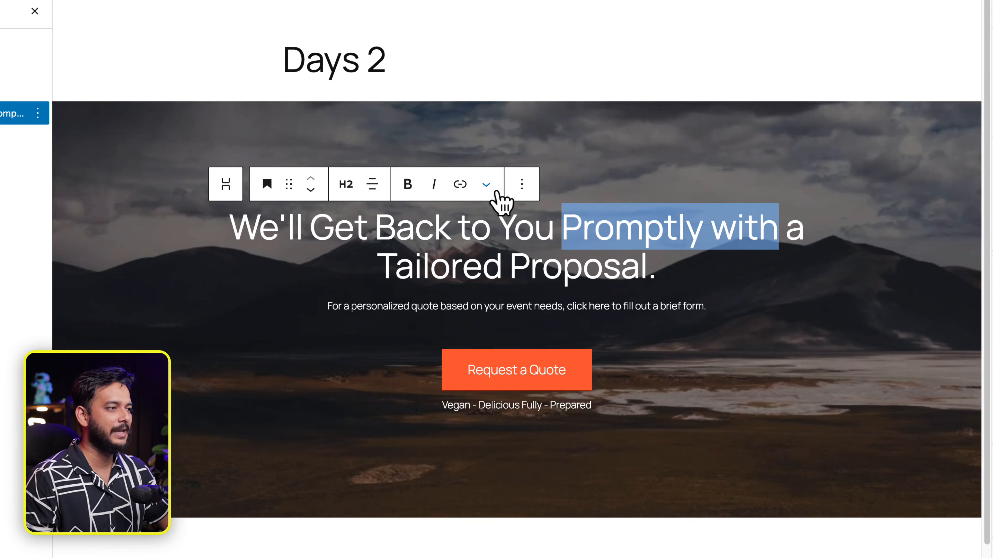
left_click(487, 185)
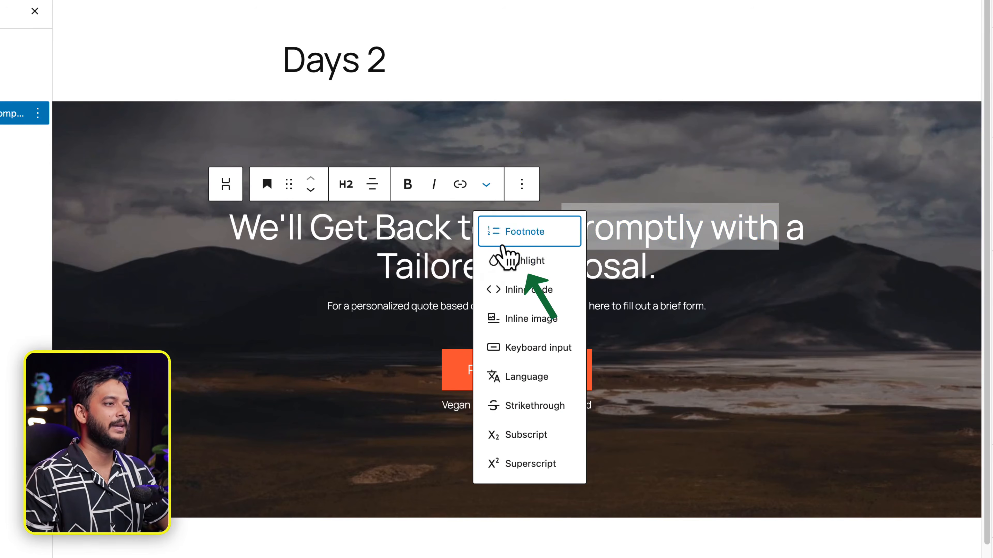
left_click(510, 263)
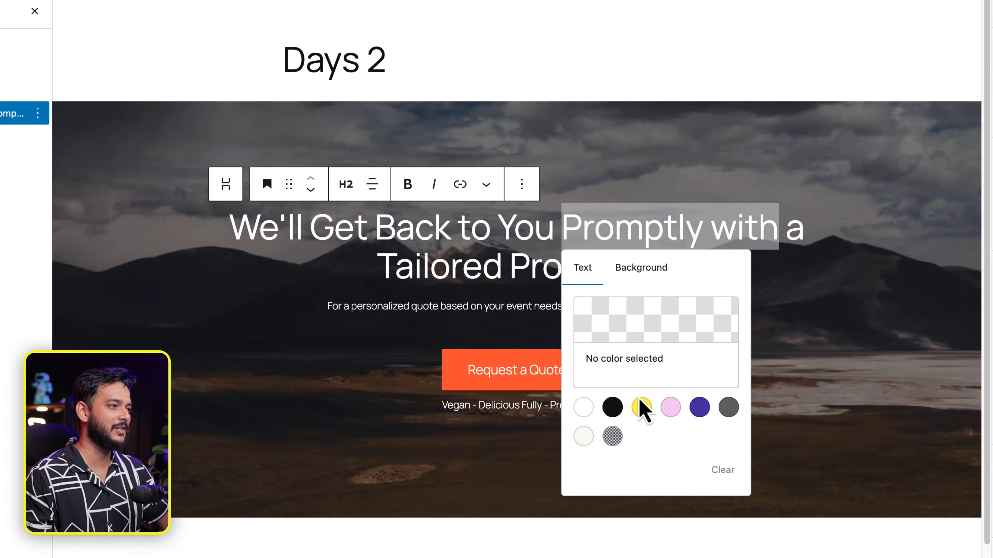
left_click(641, 407)
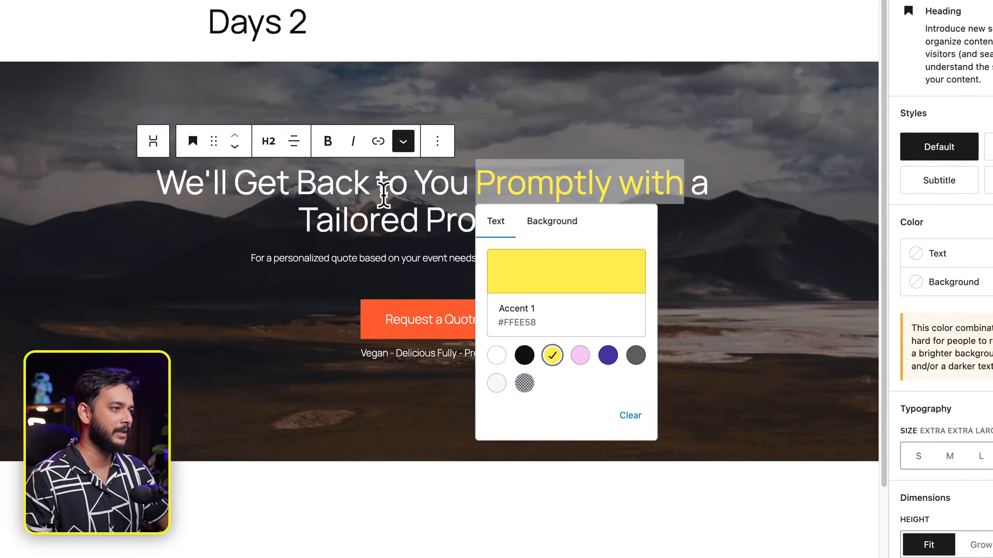
triple_click(465, 233)
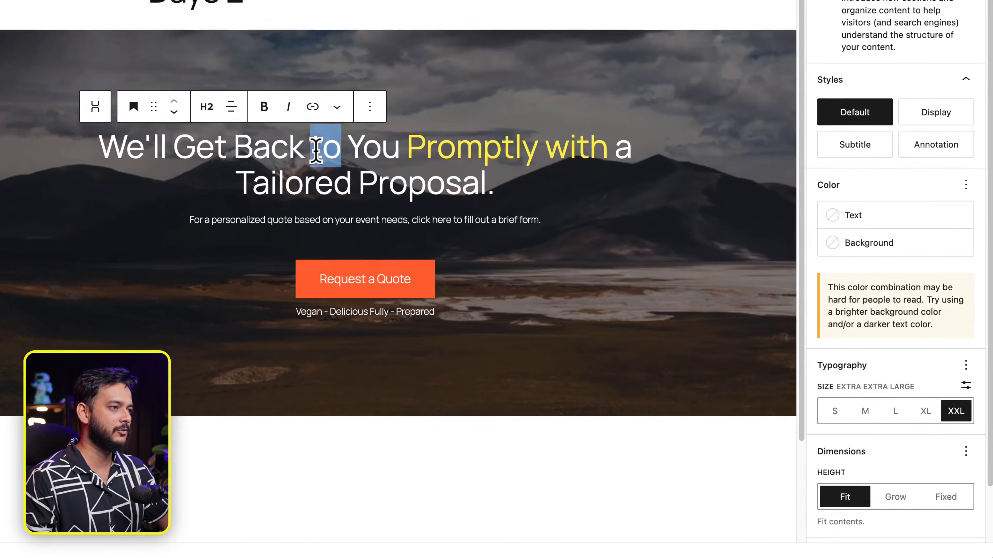
Step: Add the Appearance typography control and set the heading weight to Black
left_click(965, 365)
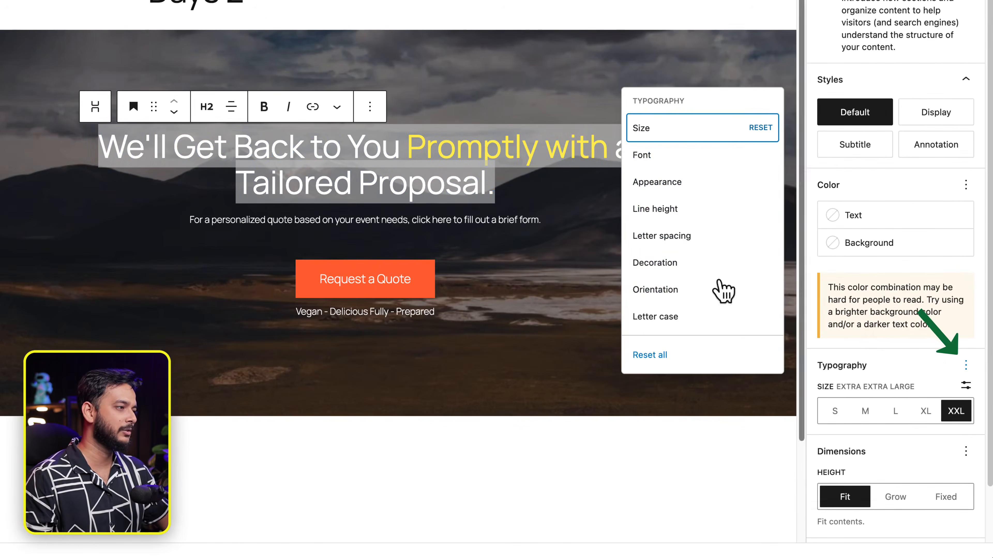
left_click(659, 183)
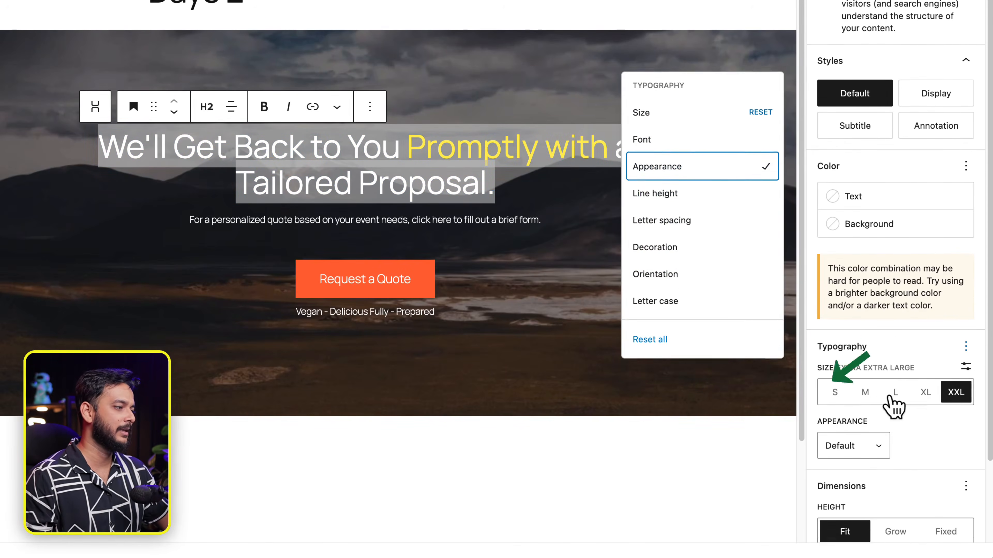
scroll(893, 404, "down", 1)
left_click(865, 442)
scroll(864, 508, "down", 5)
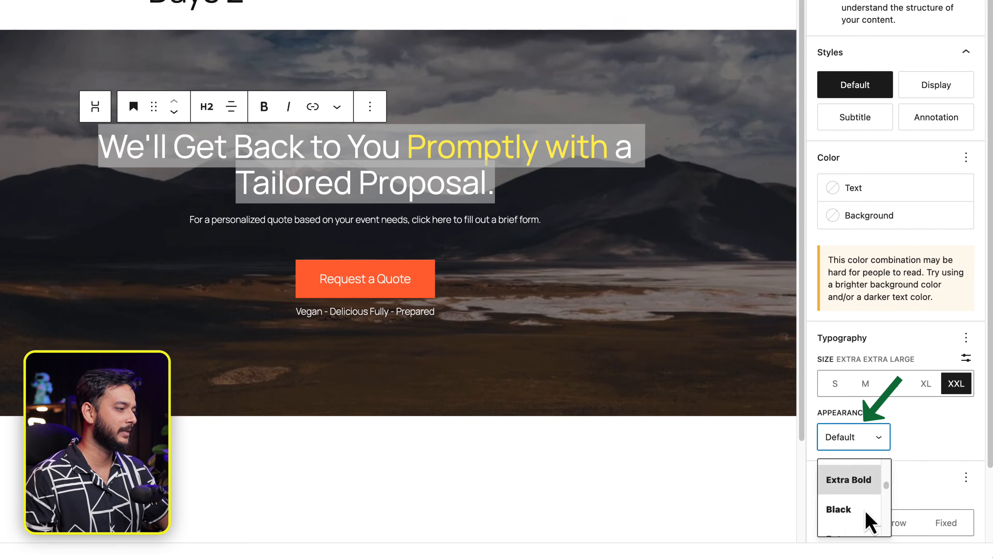
left_click(855, 485)
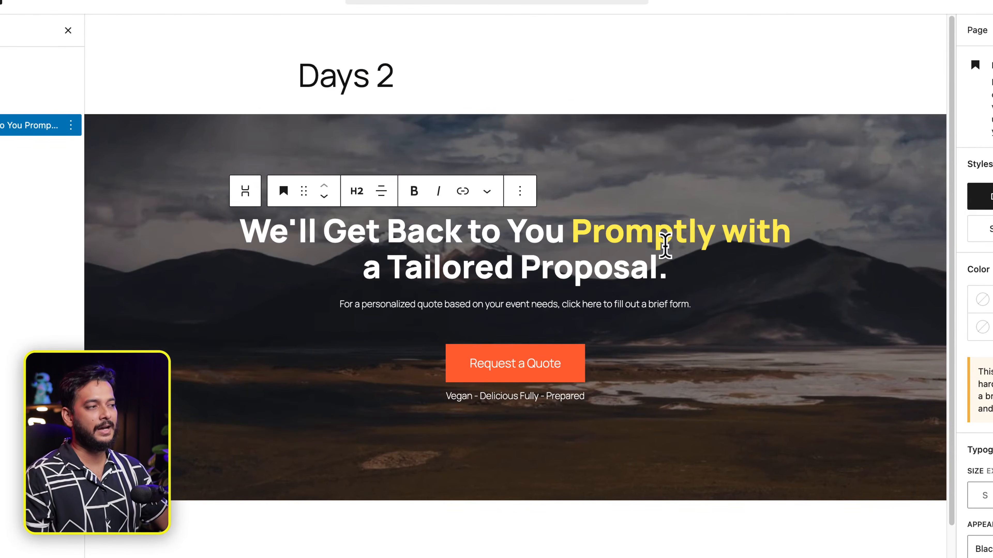
Step: Format 'Promptly with' as monospace Keyboard input text
left_click(665, 234)
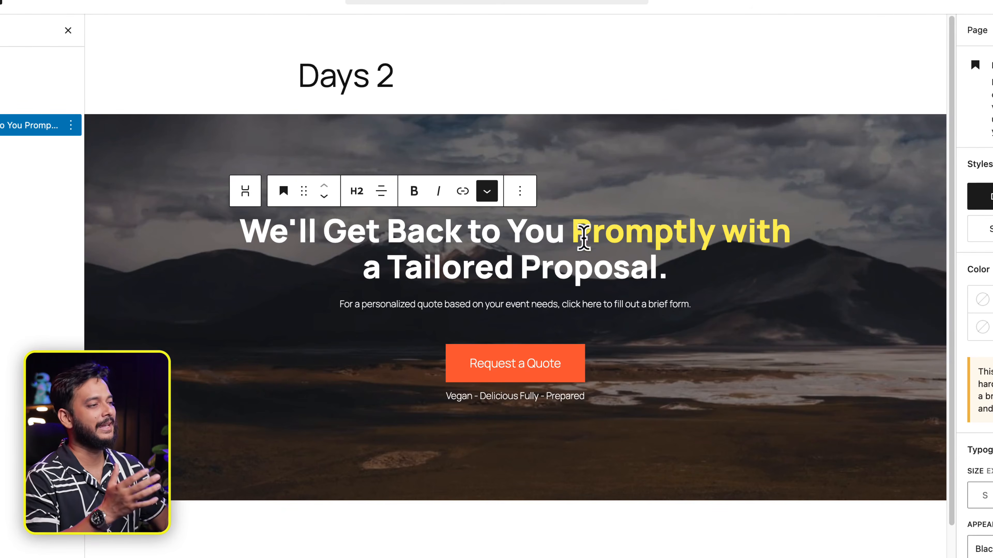
left_click_drag(573, 233, 831, 250)
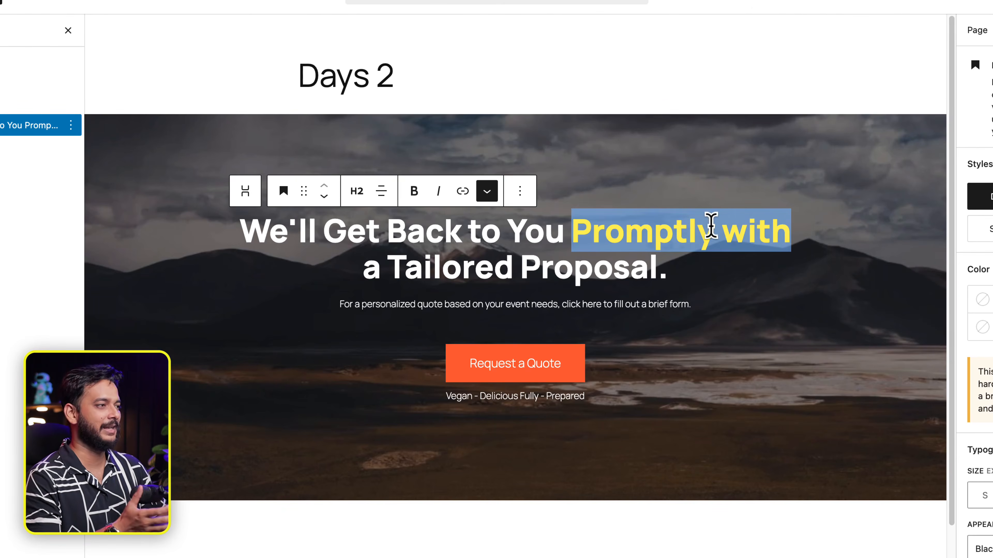
left_click(486, 192)
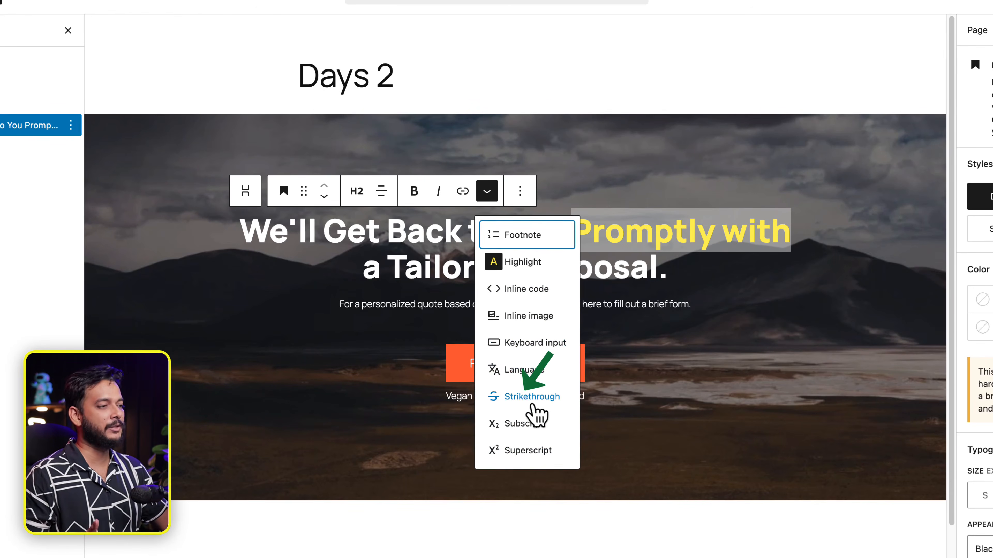
left_click(524, 342)
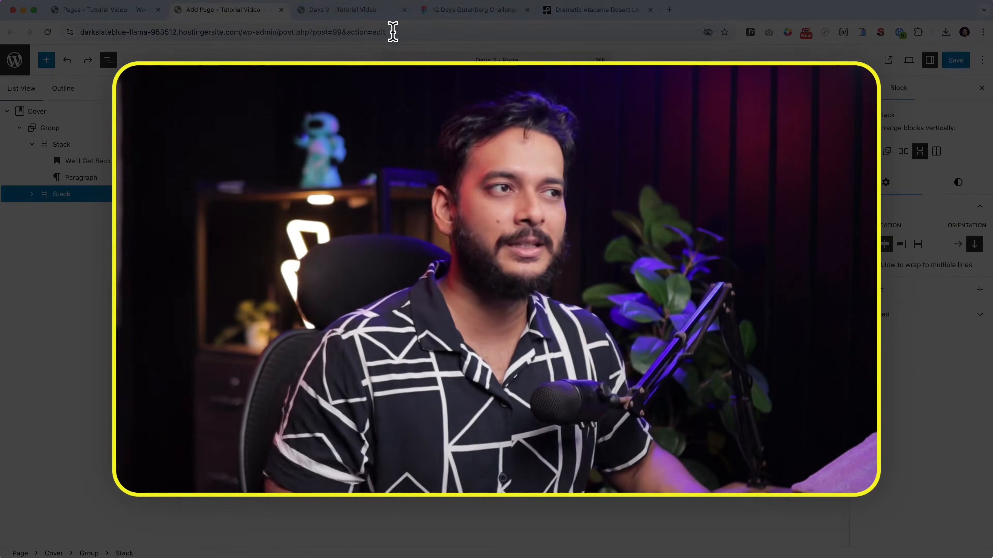
Step: Switch to the 'Days 2 – Tutorial Video' browser tab showing the live page
left_click(336, 11)
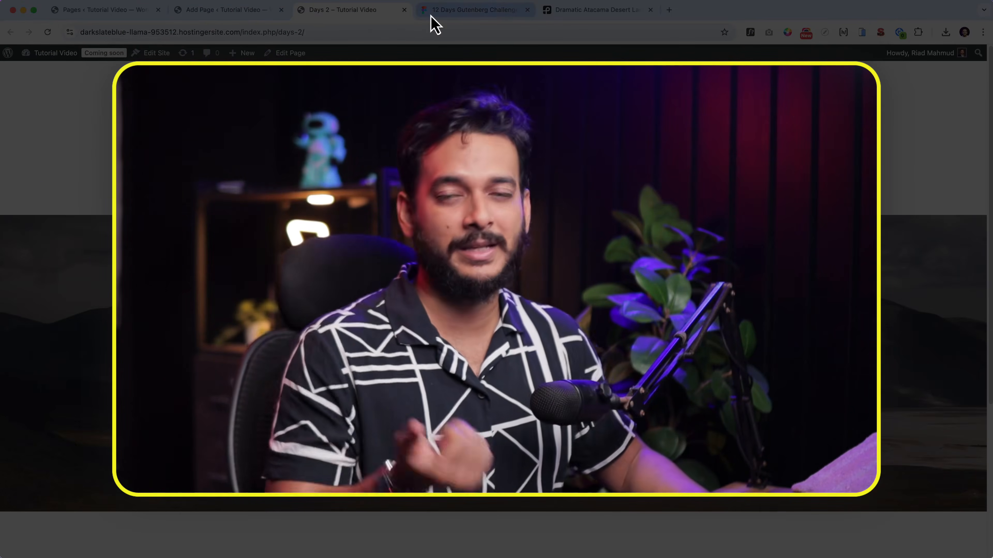